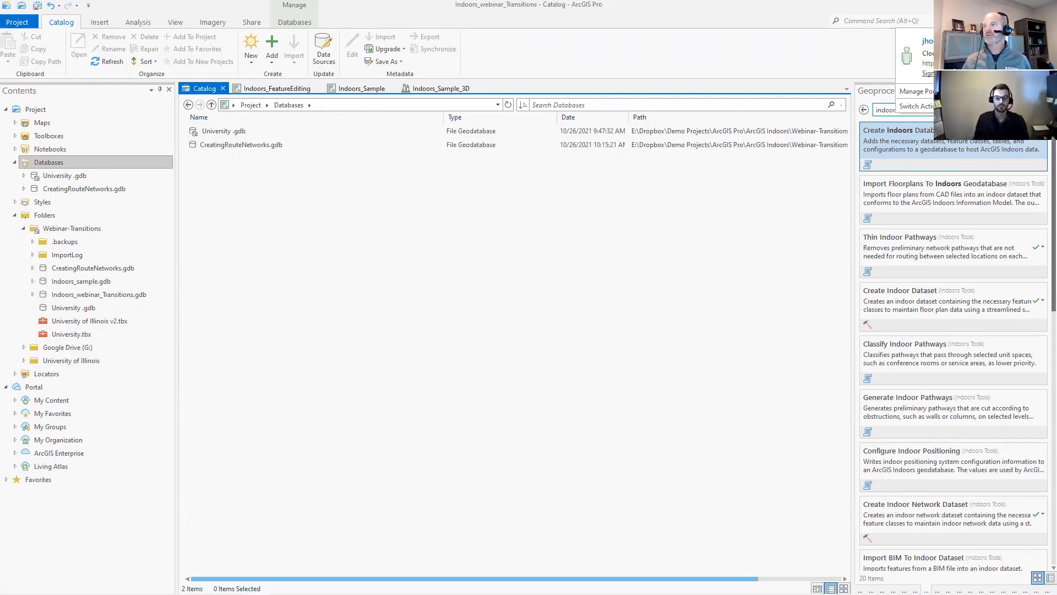
- Run the Create Indoors Database tool on CreatingRouteNetworks.gdb with the Create Indoors Network option enabled
click(843, 77)
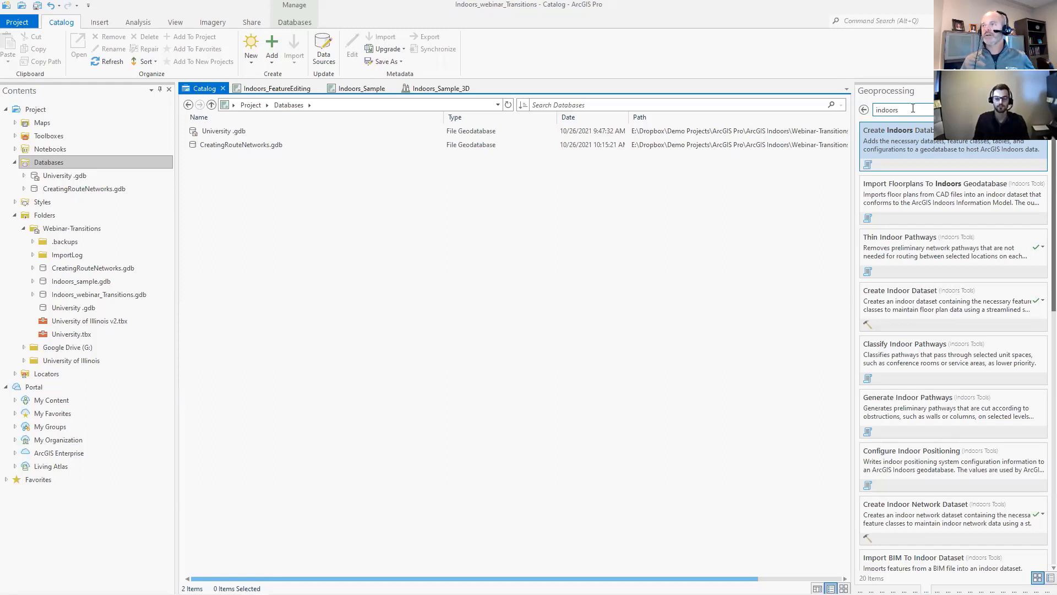
click(886, 110)
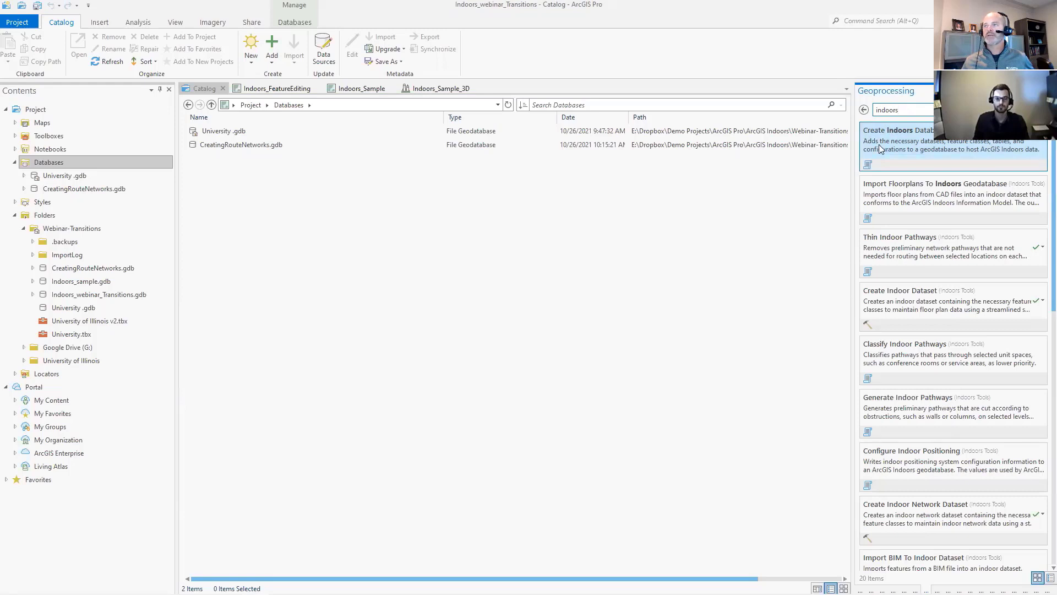
click(917, 144)
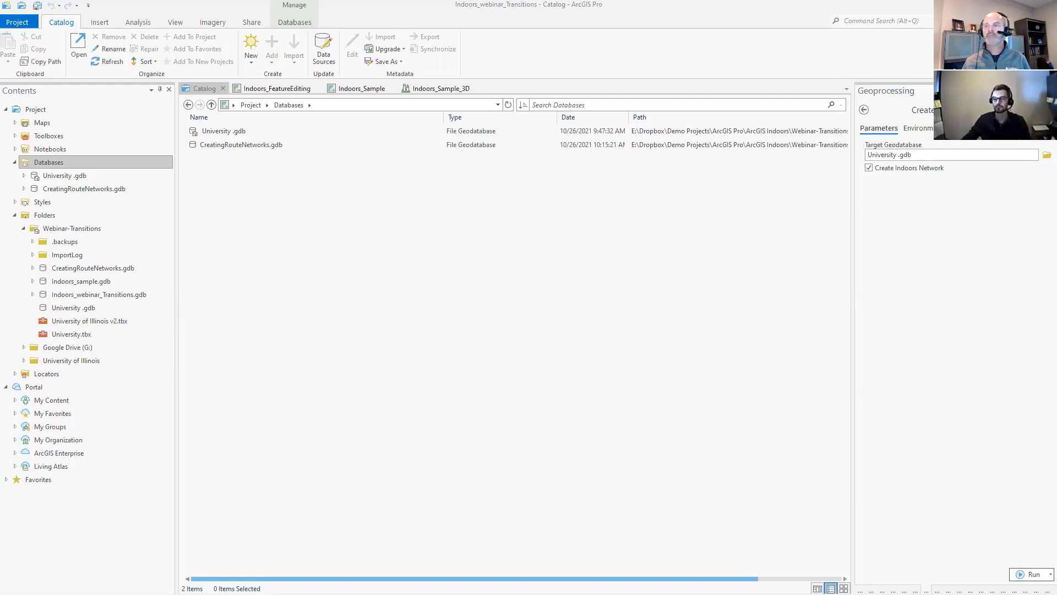
click(1047, 155)
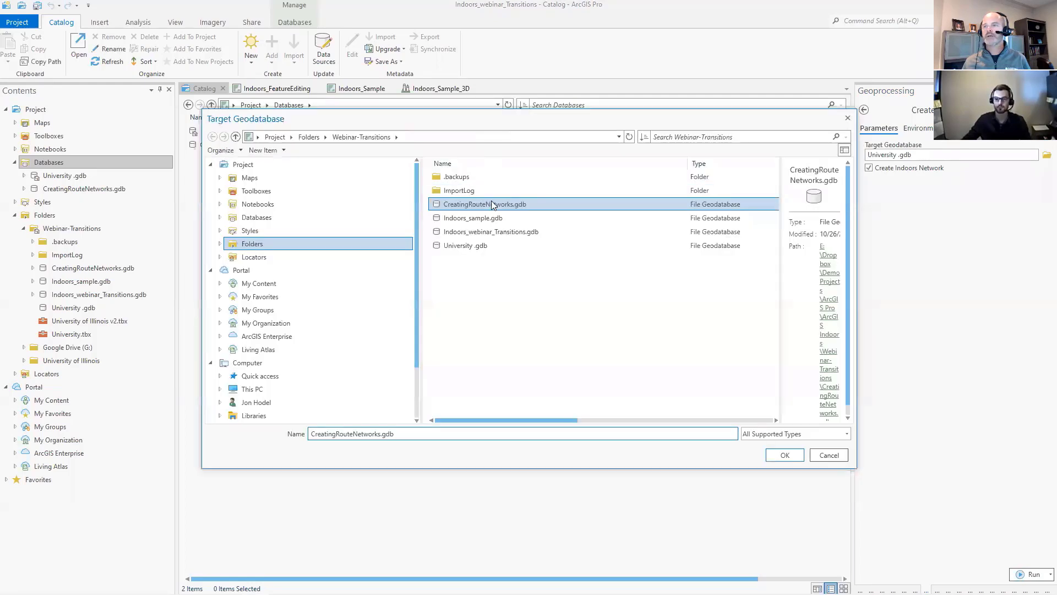
click(779, 455)
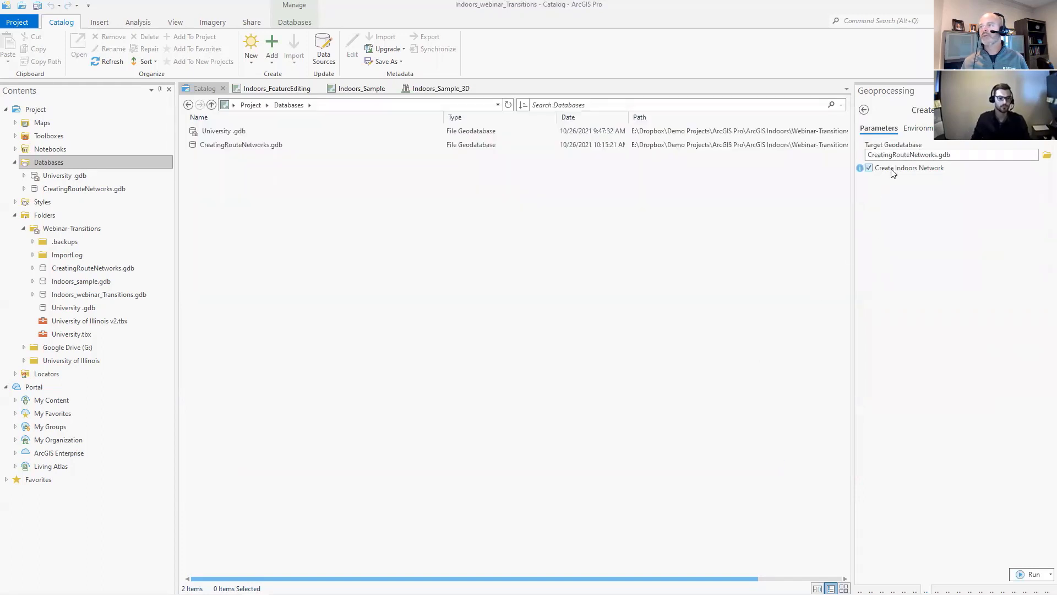
click(869, 168)
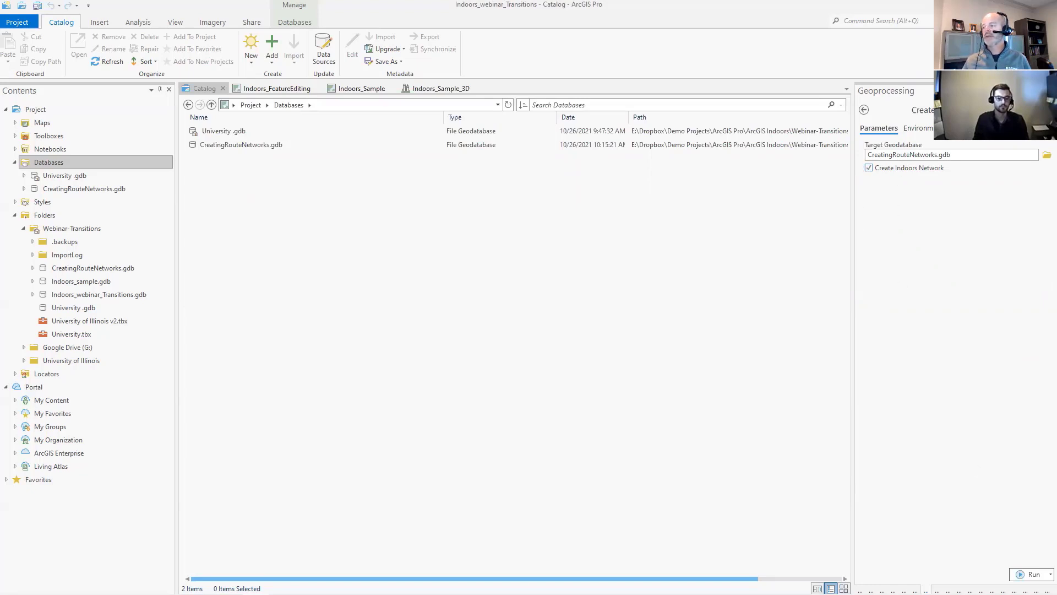
click(1031, 574)
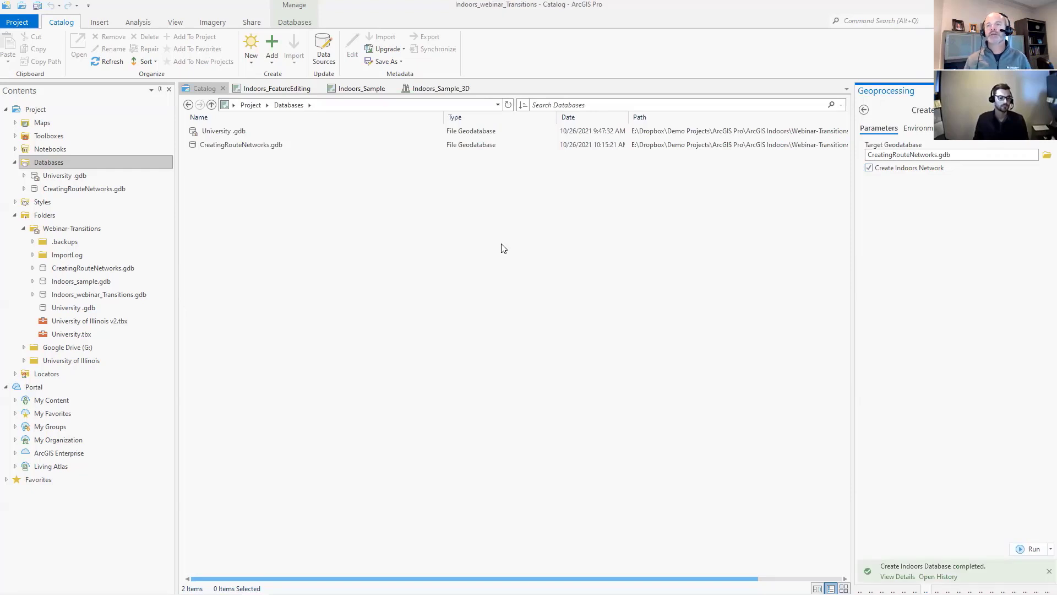
- Examine the spatial reference properties of the Indoors feature dataset in CreatingRouteNetworks.gdb
double_click(249, 148)
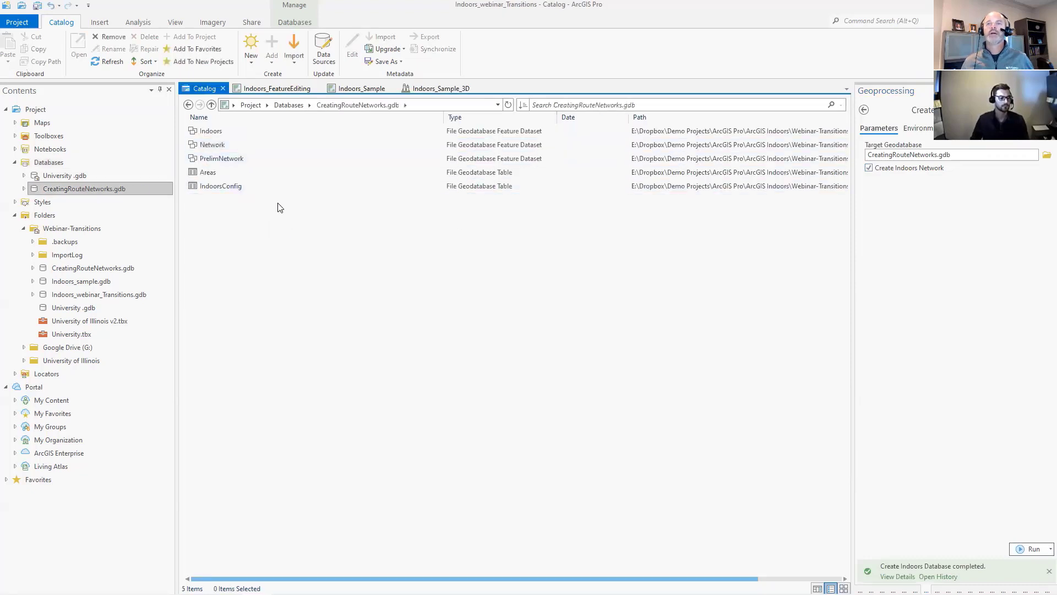
right_click(205, 136)
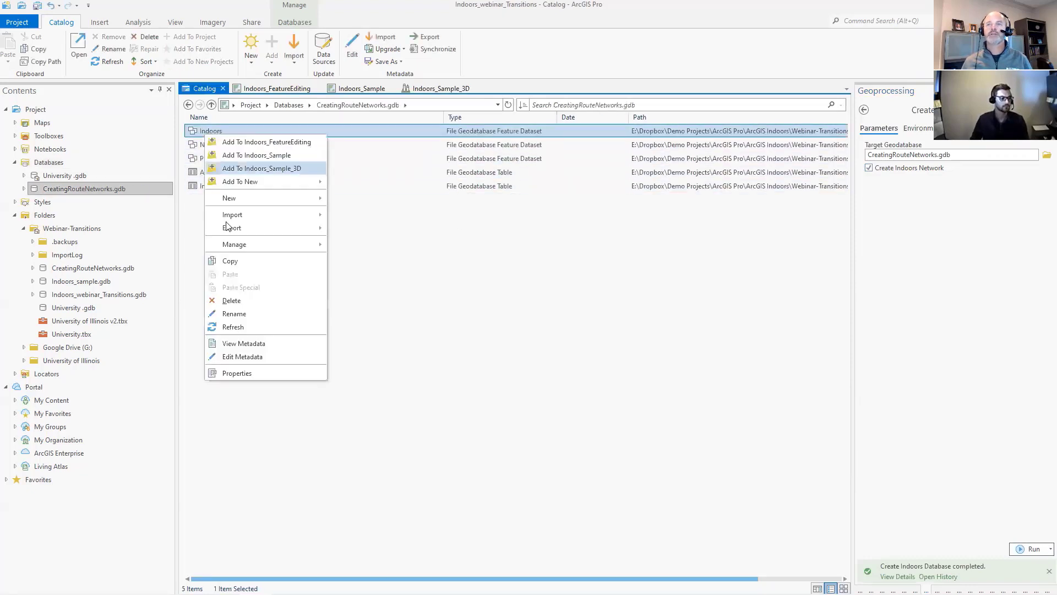
click(235, 374)
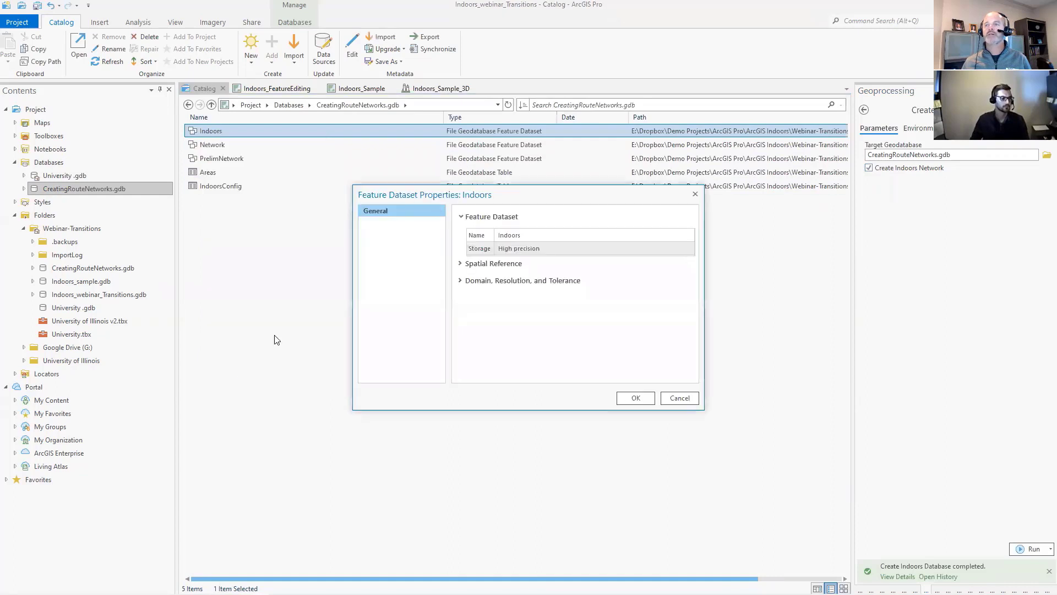
click(467, 264)
scroll(496, 315, down, 3)
scroll(501, 322, up, 3)
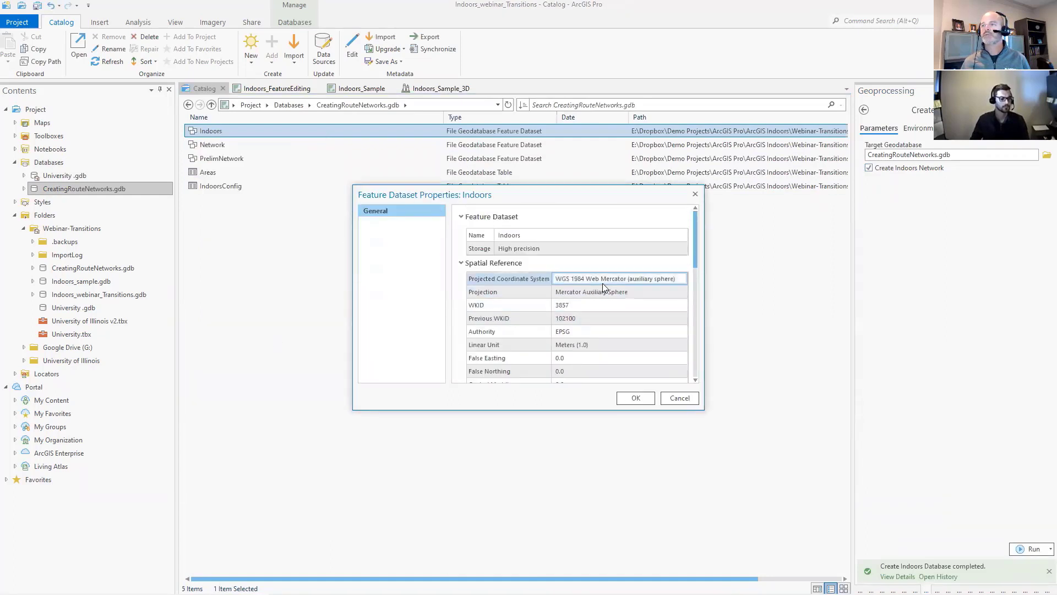
click(614, 282)
scroll(603, 303, down, 10)
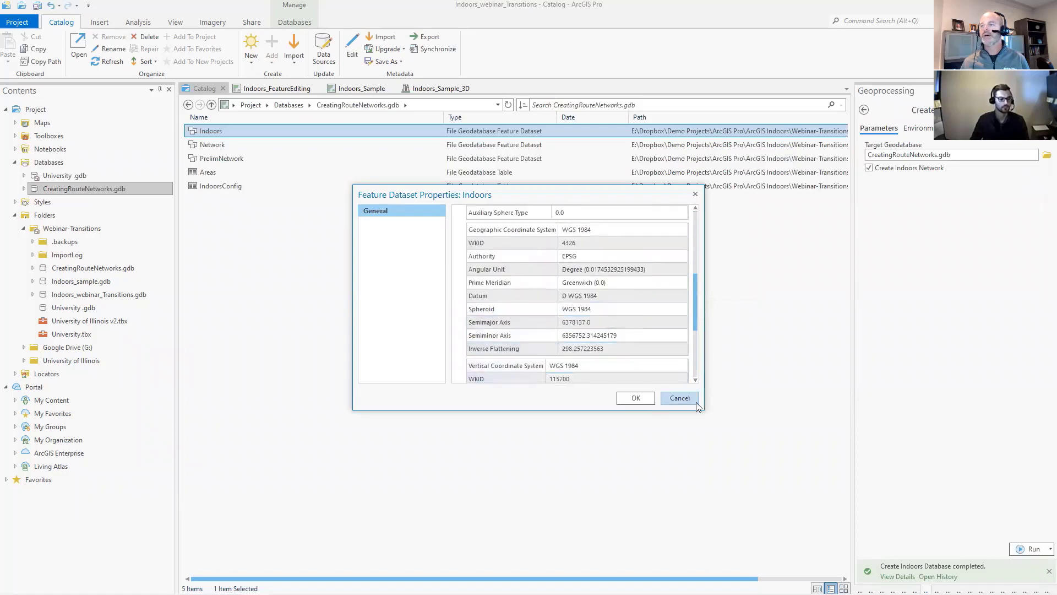
click(679, 397)
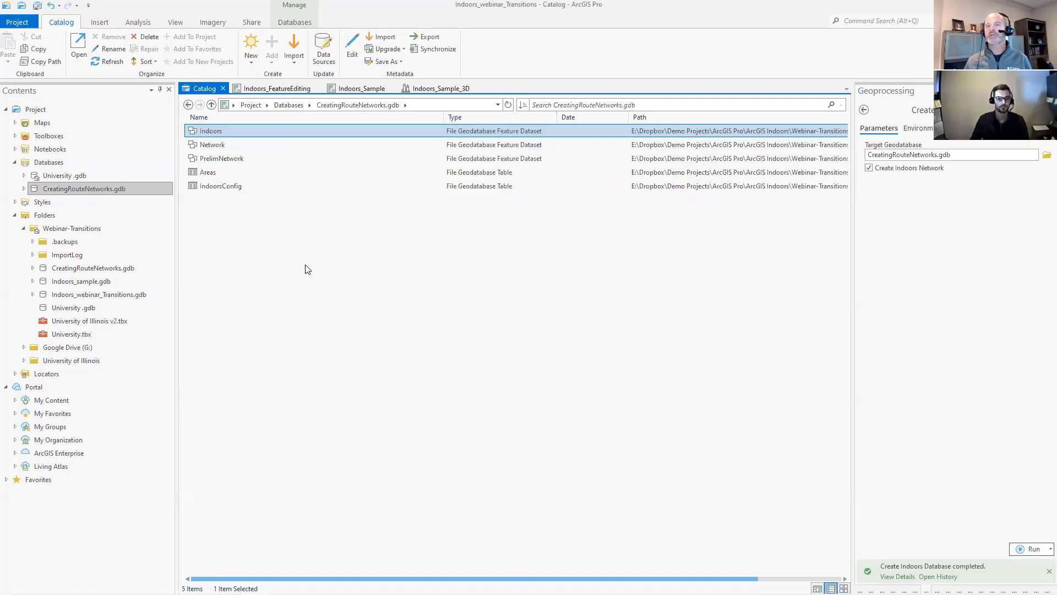
- Look through the Indoors dataset's feature classes, highlighting Sites, Facilities, Levels and Units
double_click(214, 132)
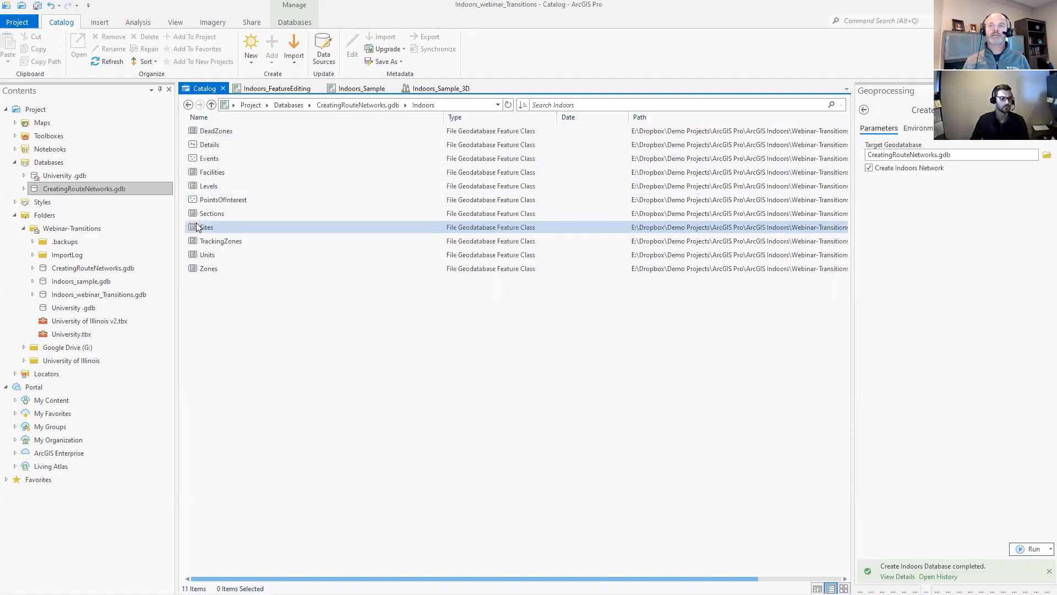
click(216, 228)
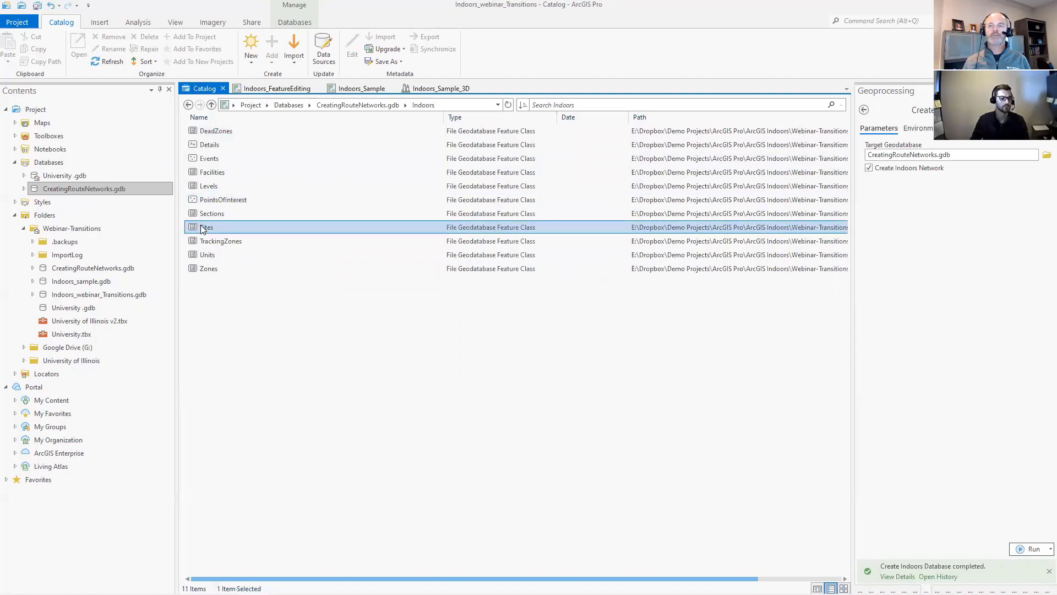
click(215, 172)
click(214, 186)
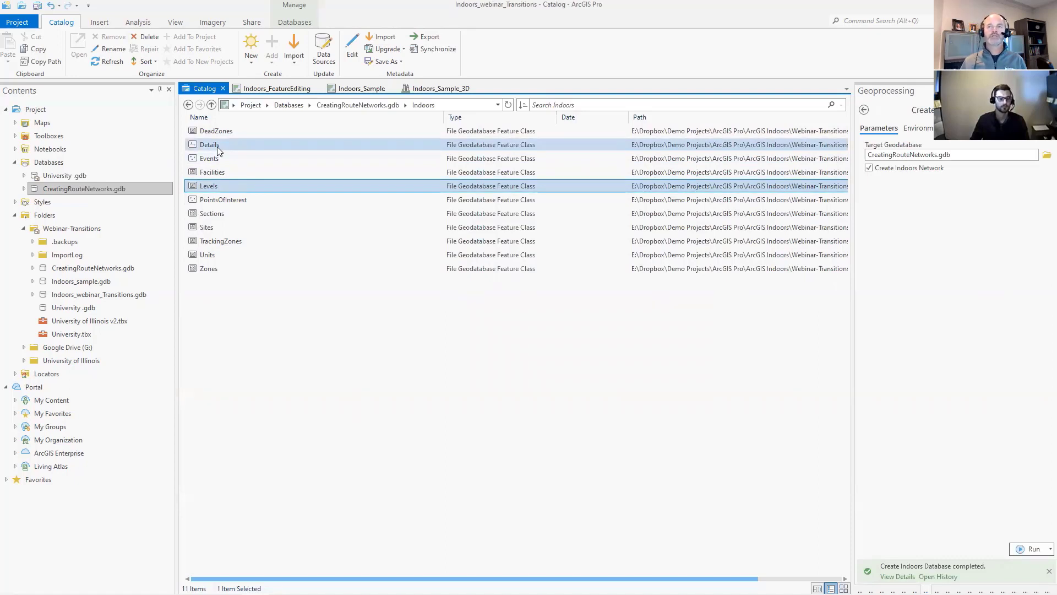
click(207, 255)
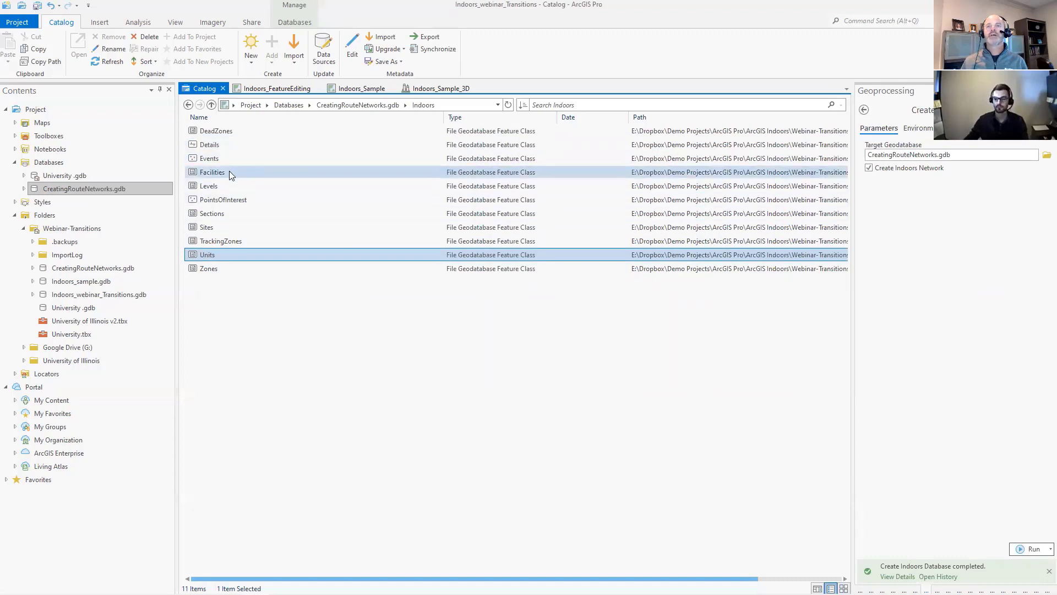
- Return to the geodatabase's contents and open the PrelimNetwork feature dataset to view its feature classes
click(211, 105)
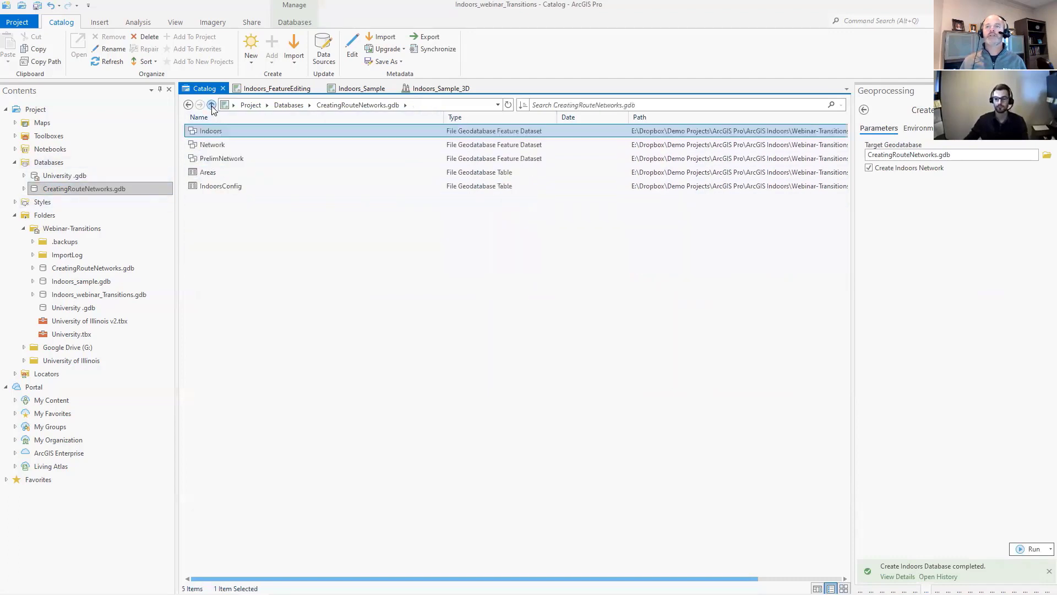
click(212, 160)
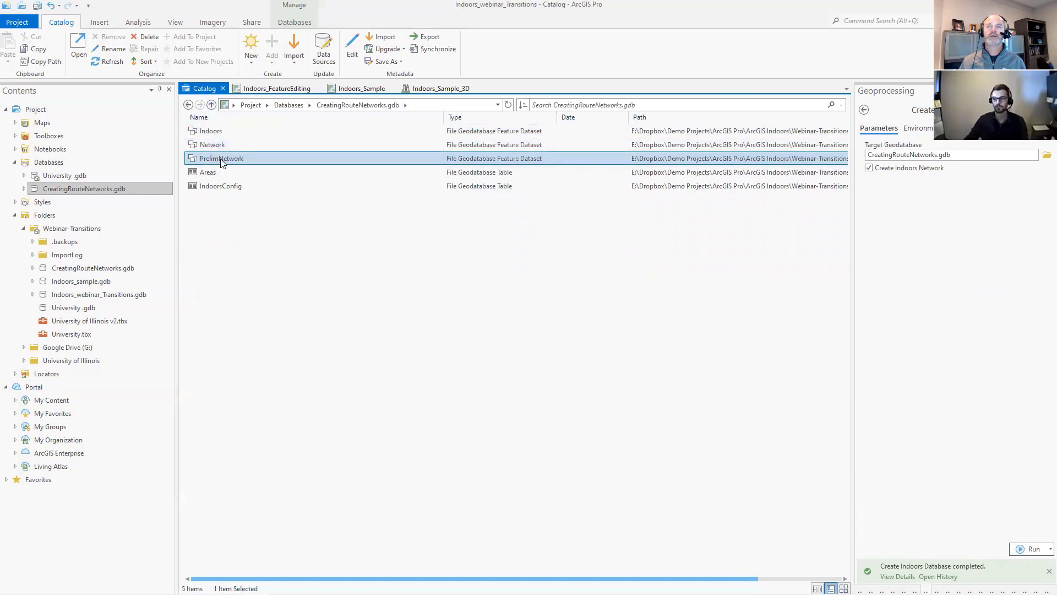
double_click(240, 161)
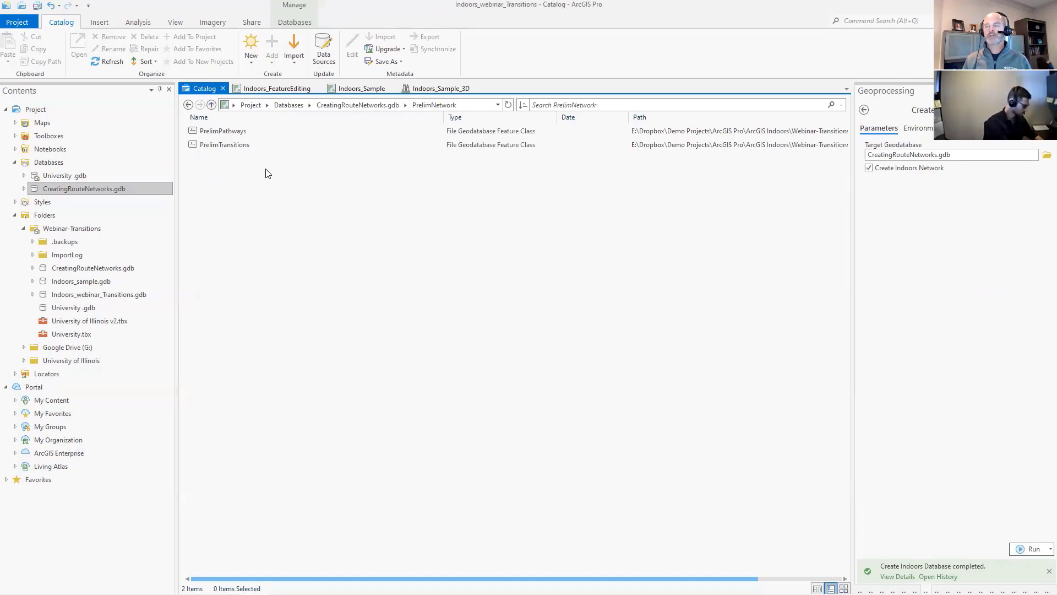
- Open the Network feature dataset of CreatingRouteNetworks.gdb and review its Pathways and Transitions feature classes
click(355, 108)
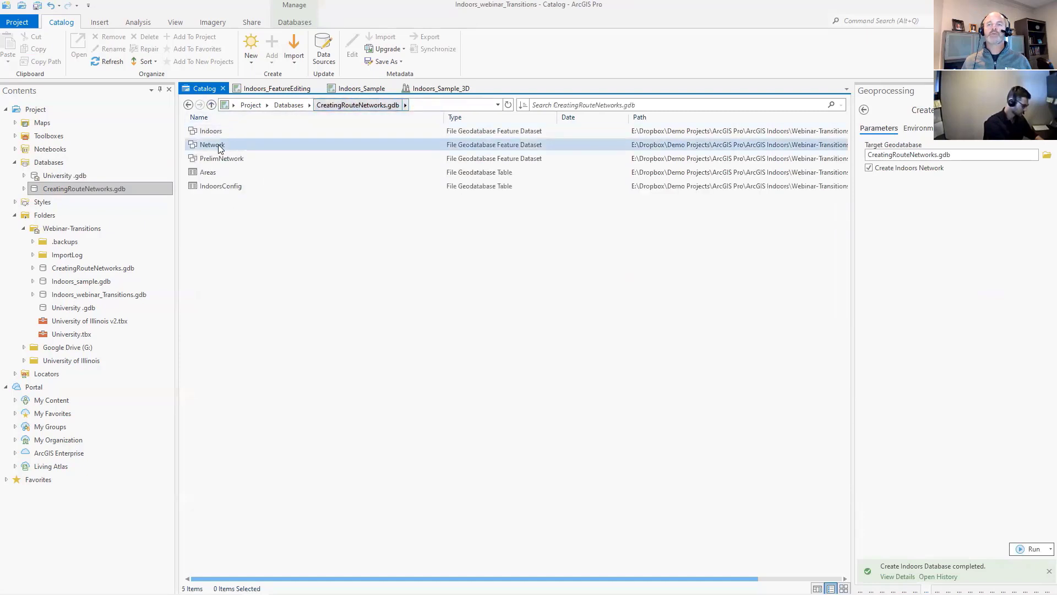
click(219, 146)
double_click(219, 146)
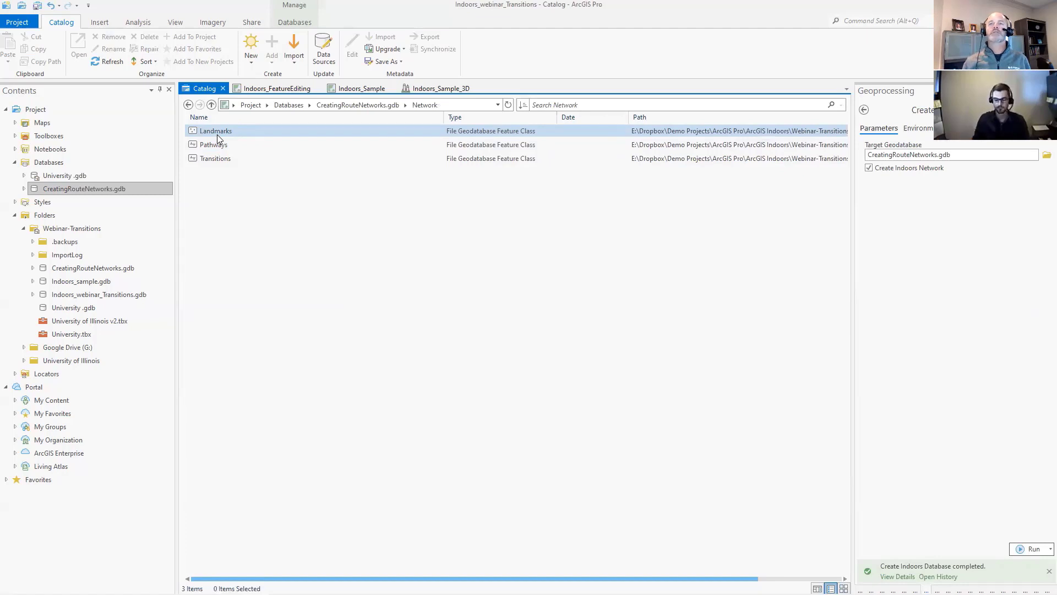
click(215, 145)
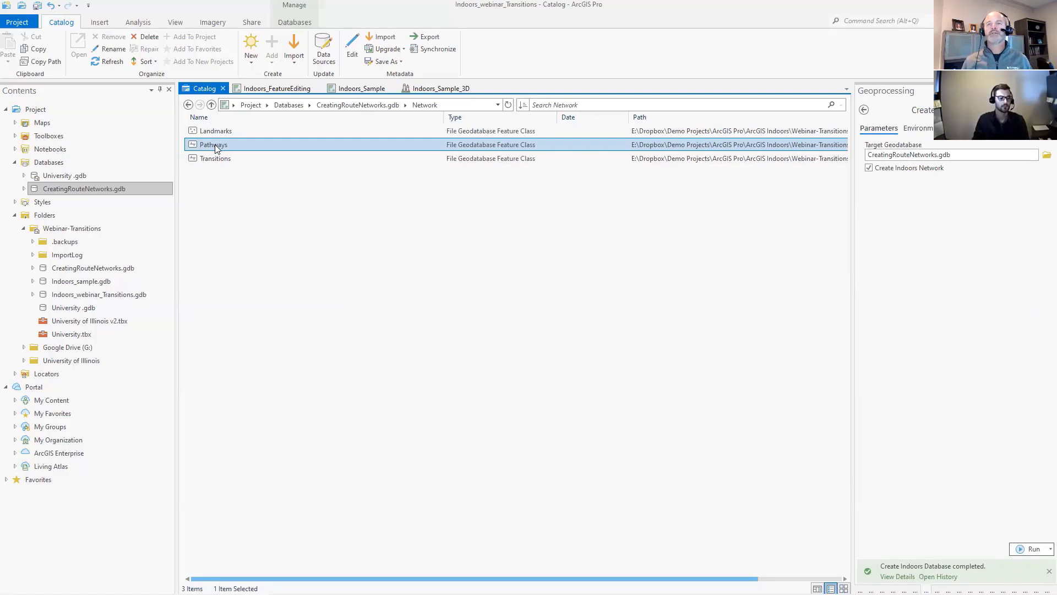
click(215, 159)
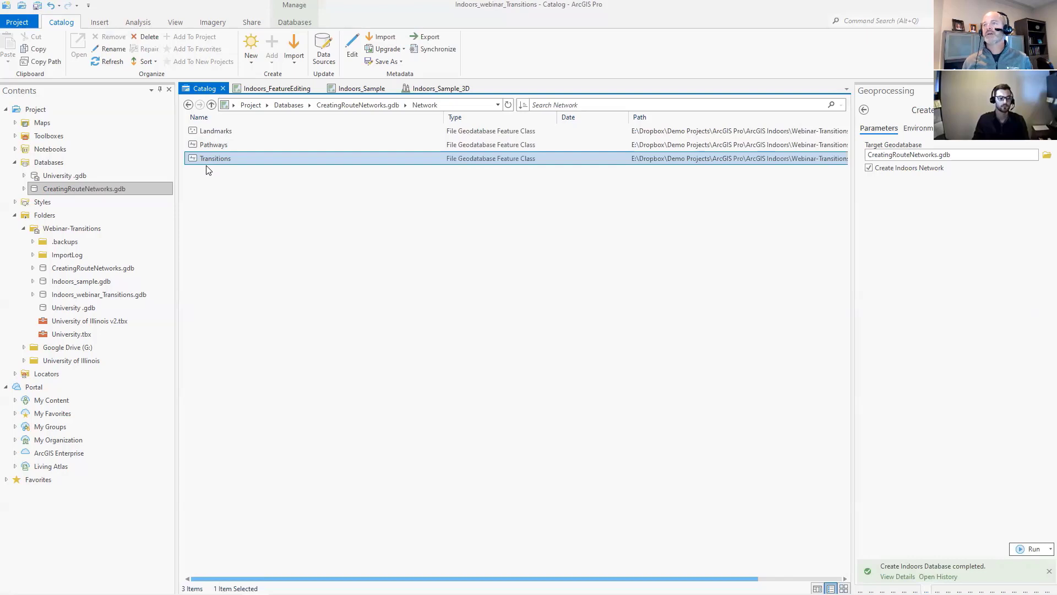
- Switch to the Indoors_Sample map and hide the PrelimPathways, Details, Pathways and Units layers
click(355, 89)
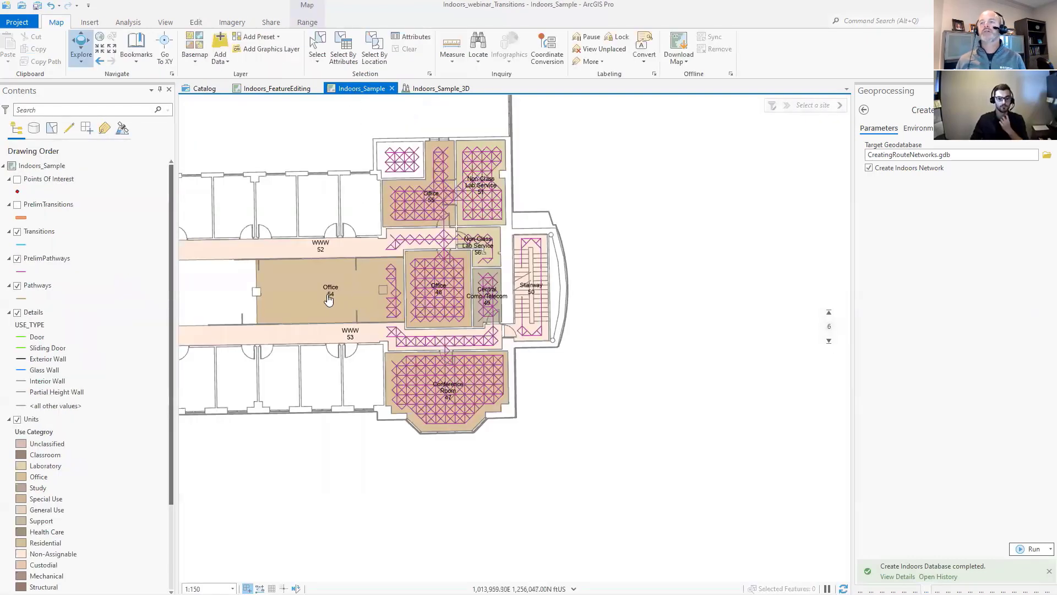
drag(544, 376, 519, 385)
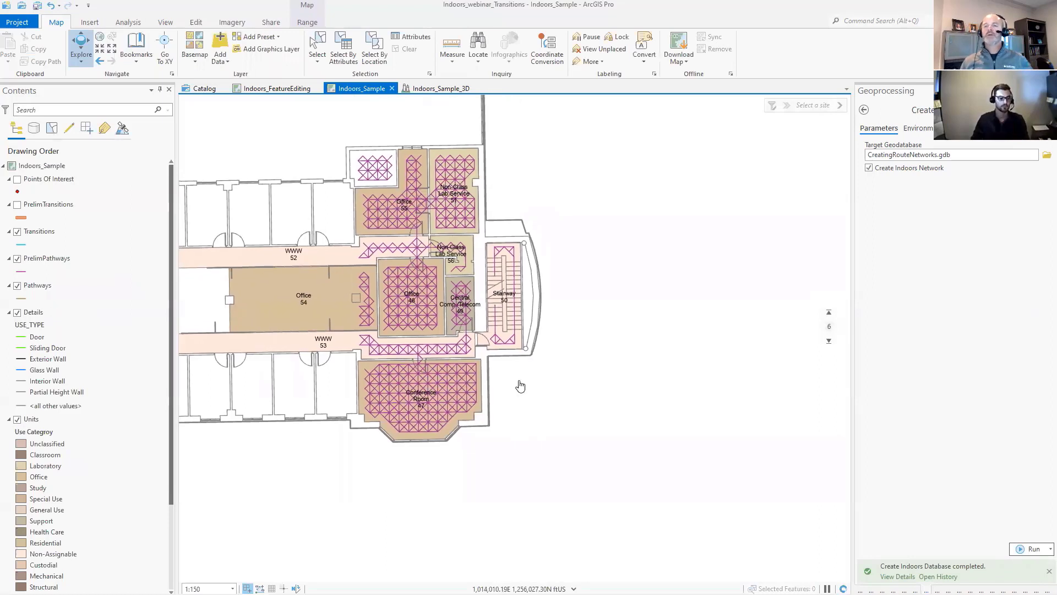
click(17, 259)
scroll(49, 339, down, 4)
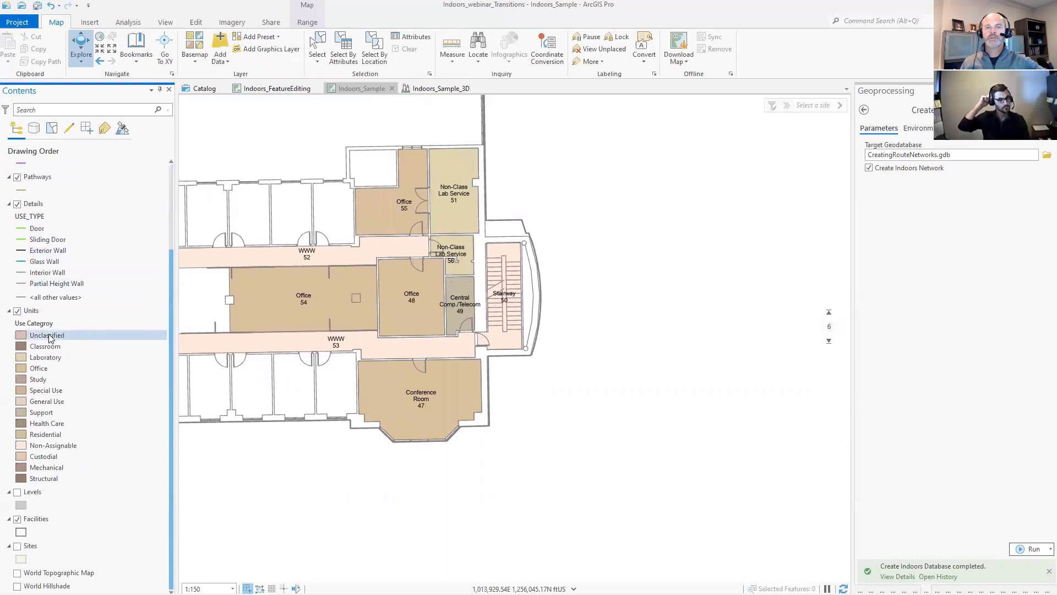
scroll(49, 323, up, 1)
click(17, 230)
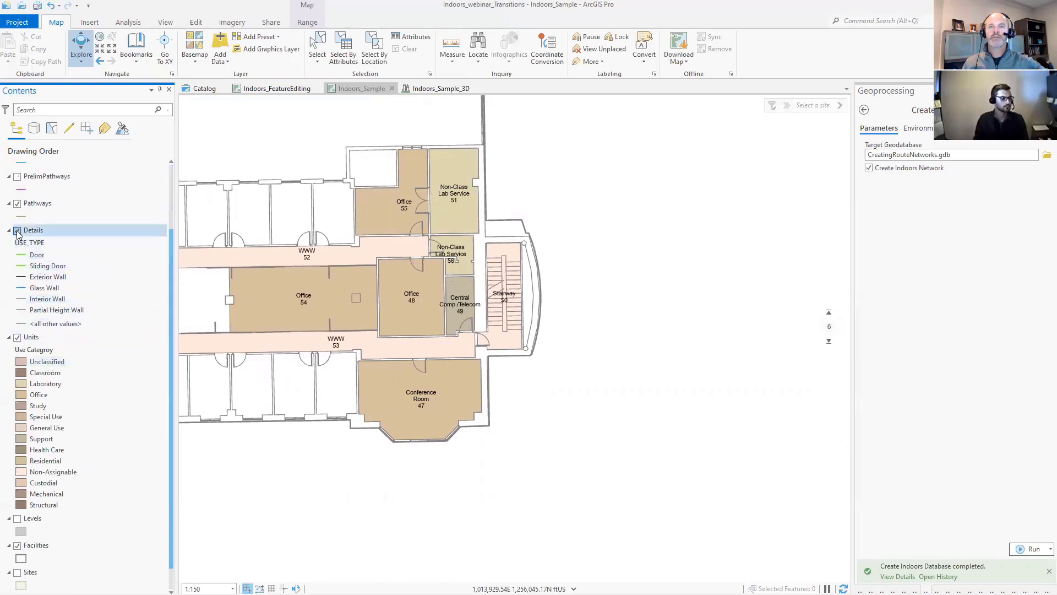
click(17, 204)
click(17, 337)
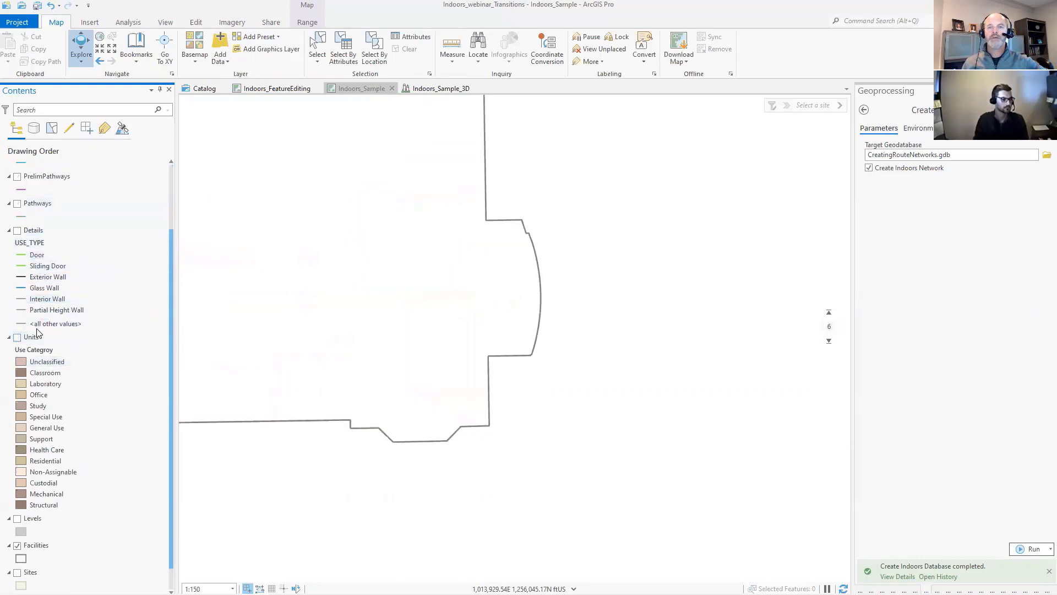
- Show the Levels layer across the building and lower the displayed floor to 4
scroll(37, 330, down, 1)
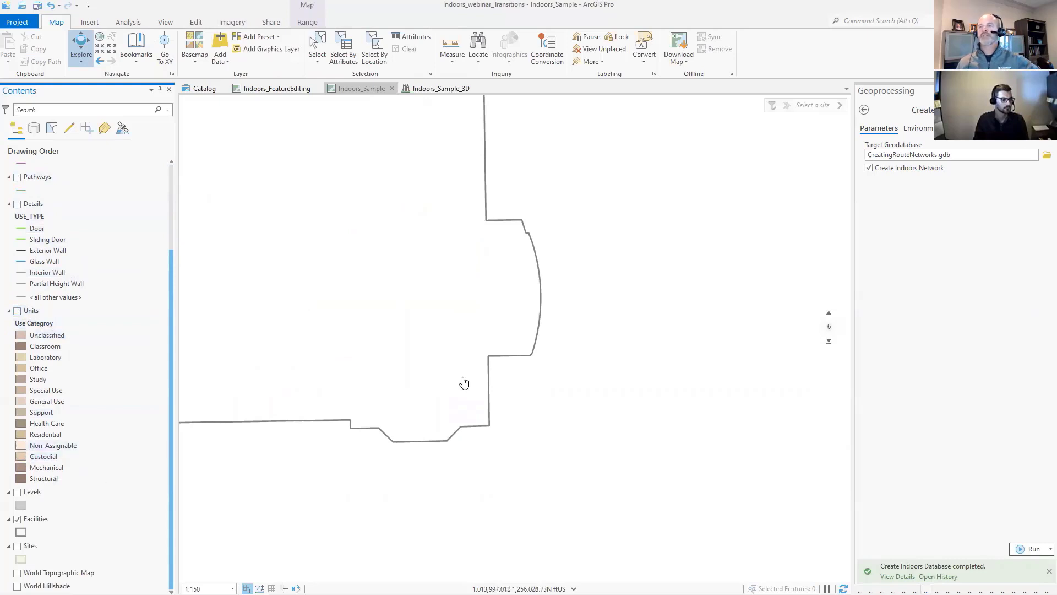
drag(488, 273, 585, 348)
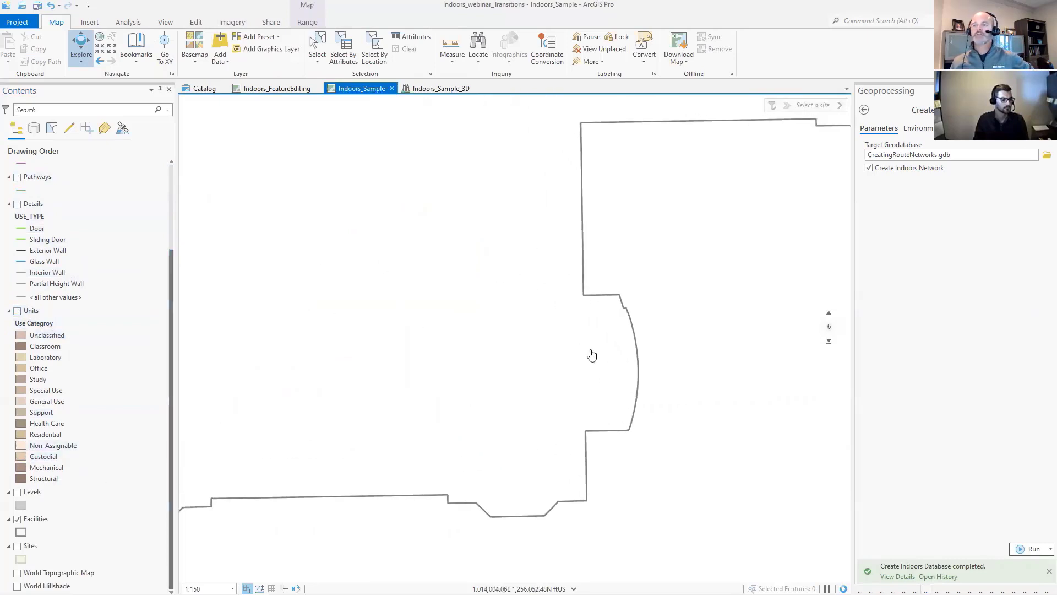
scroll(477, 429, down, 3)
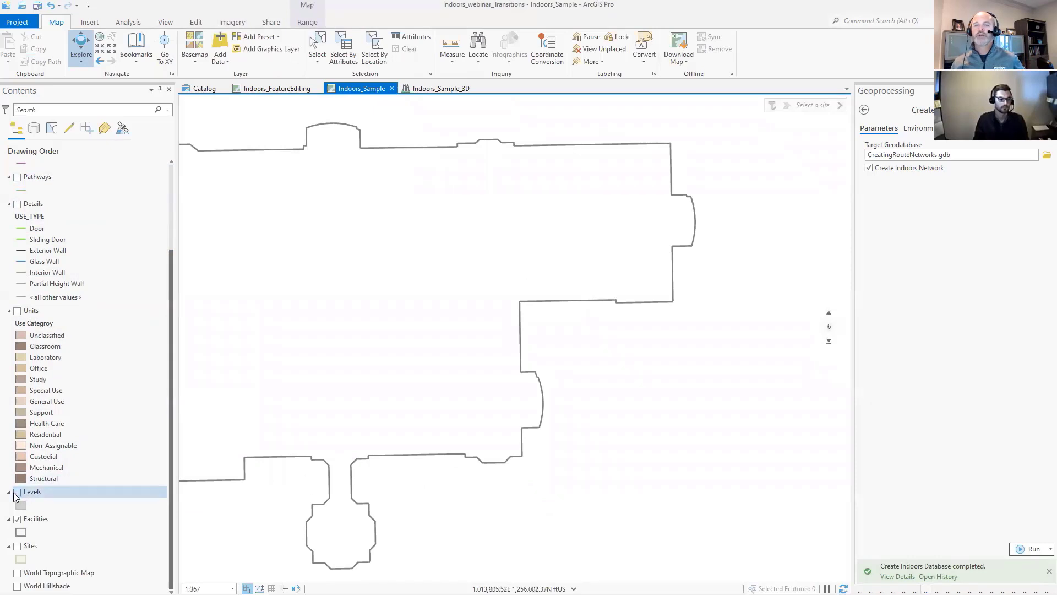
click(17, 492)
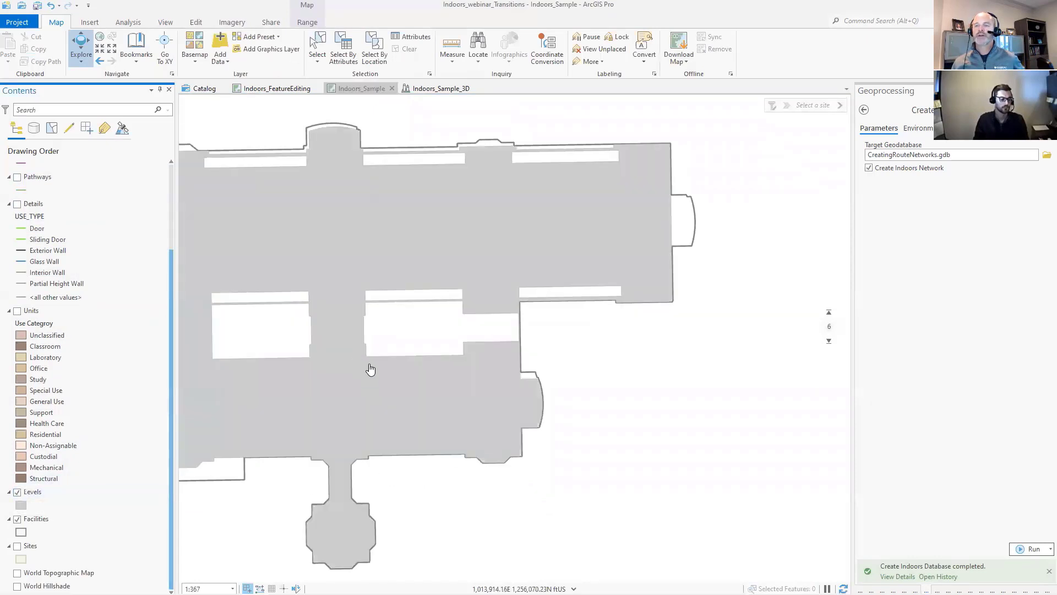
mouse_move(830, 321)
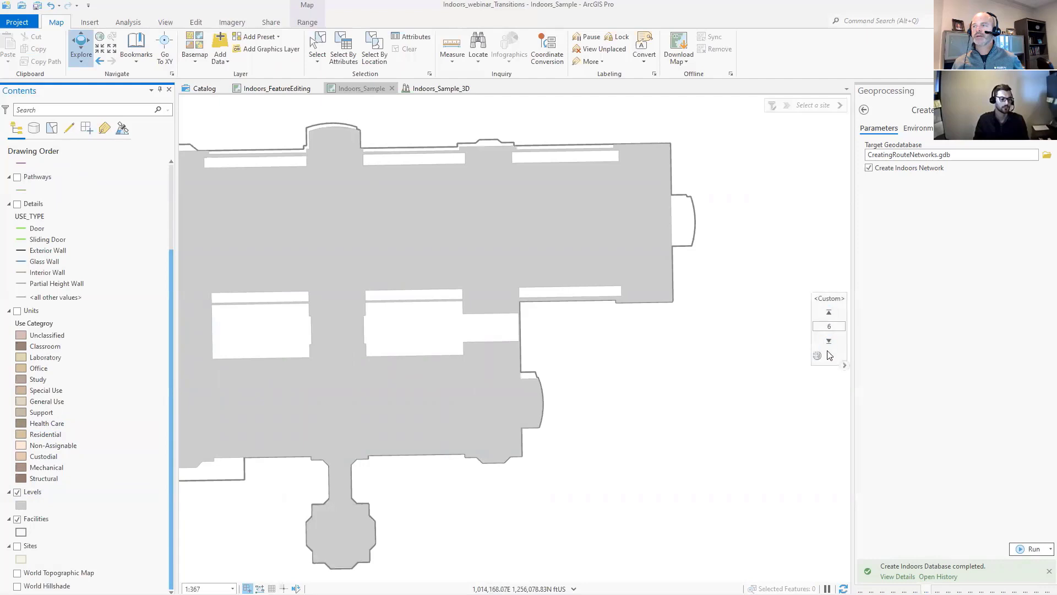
click(828, 342)
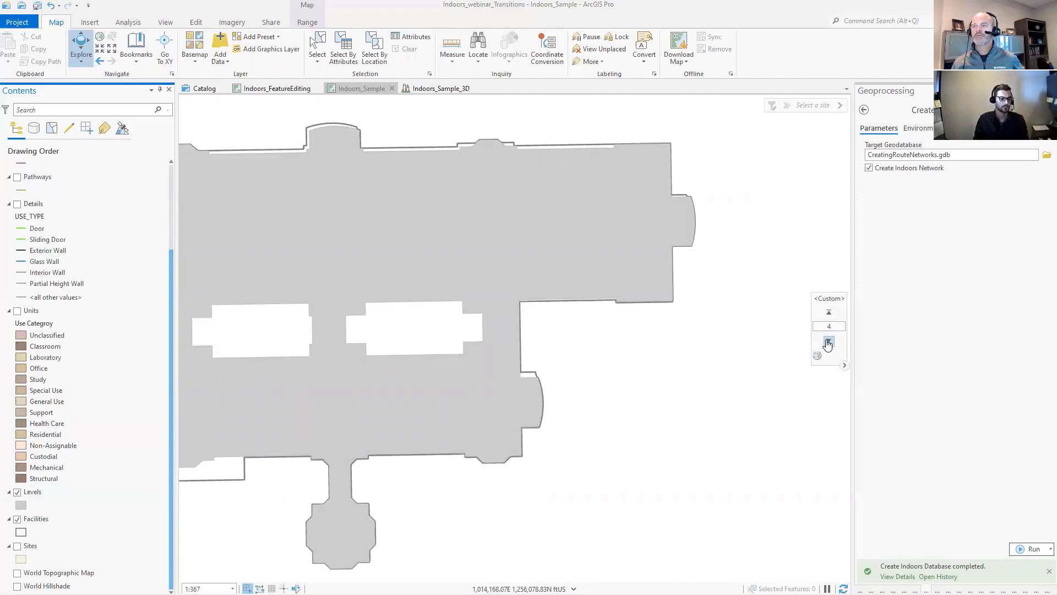
- Lower the displayed floor to 3 and show the Units layer for the rooms in the building's end wing
click(828, 341)
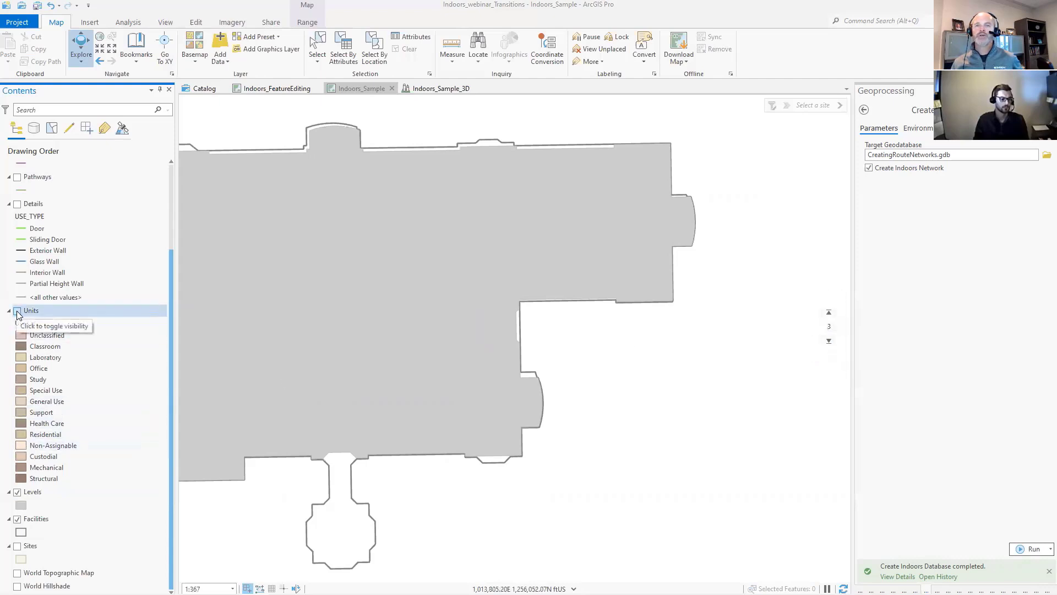
click(17, 313)
scroll(513, 439, up, 2)
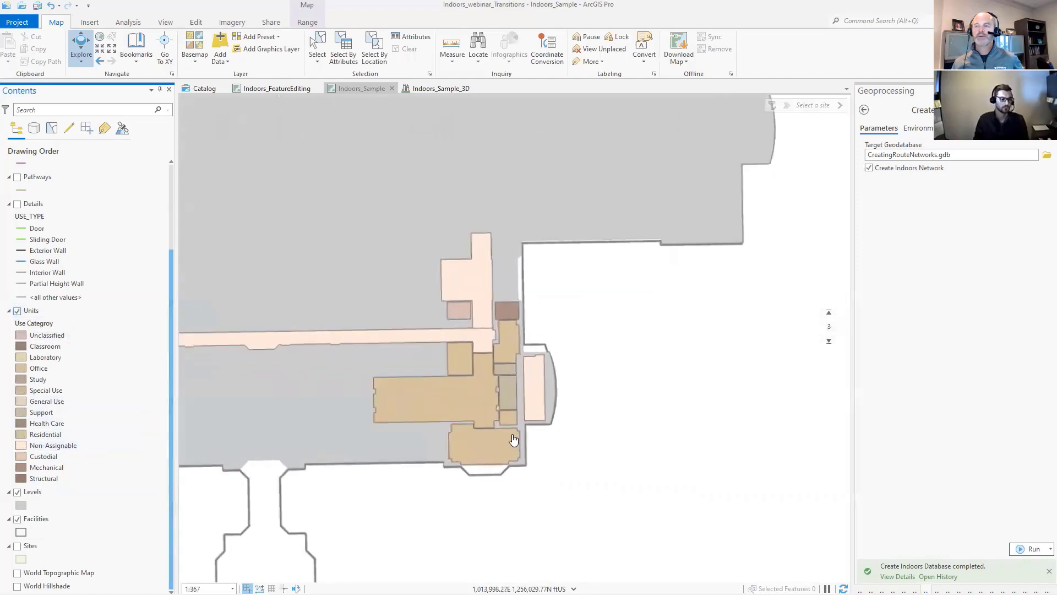
scroll(483, 402, up, 1)
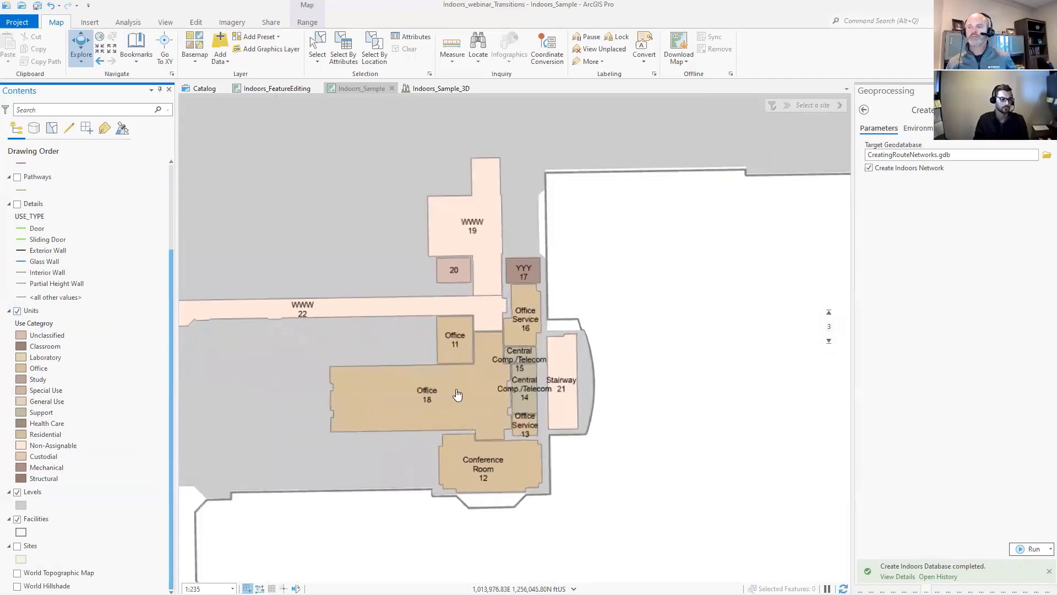
scroll(458, 395, up, 1)
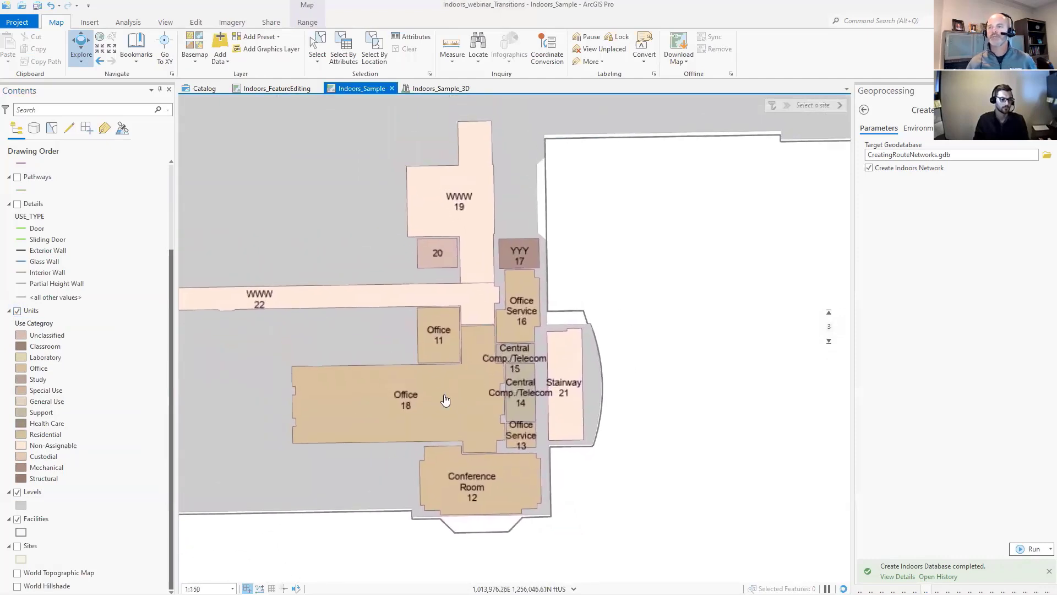
- Raise the displayed floor to 4 and show the Details layer over the units
click(829, 313)
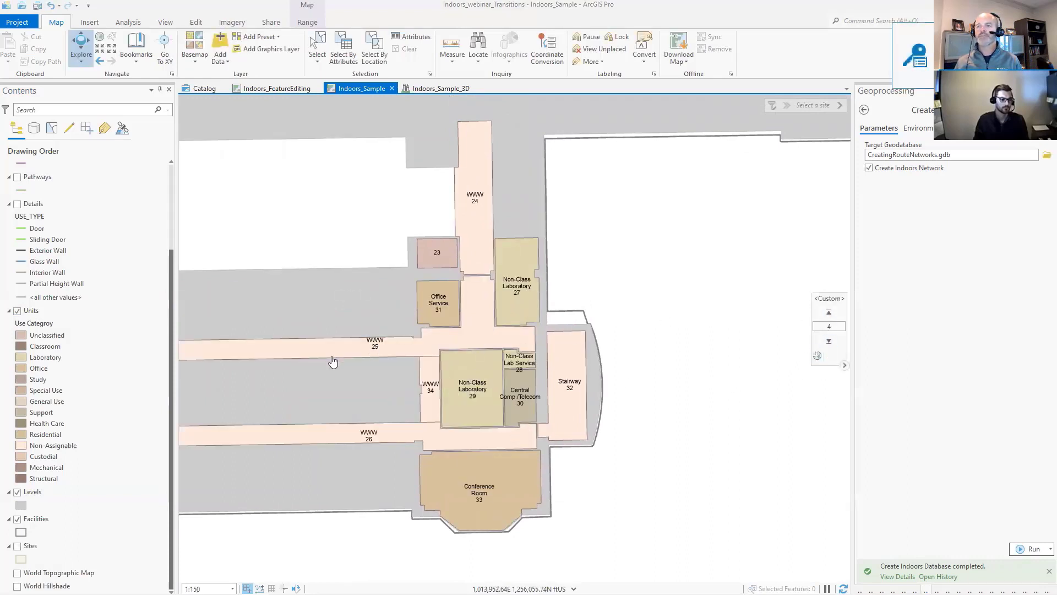
drag(335, 366, 302, 309)
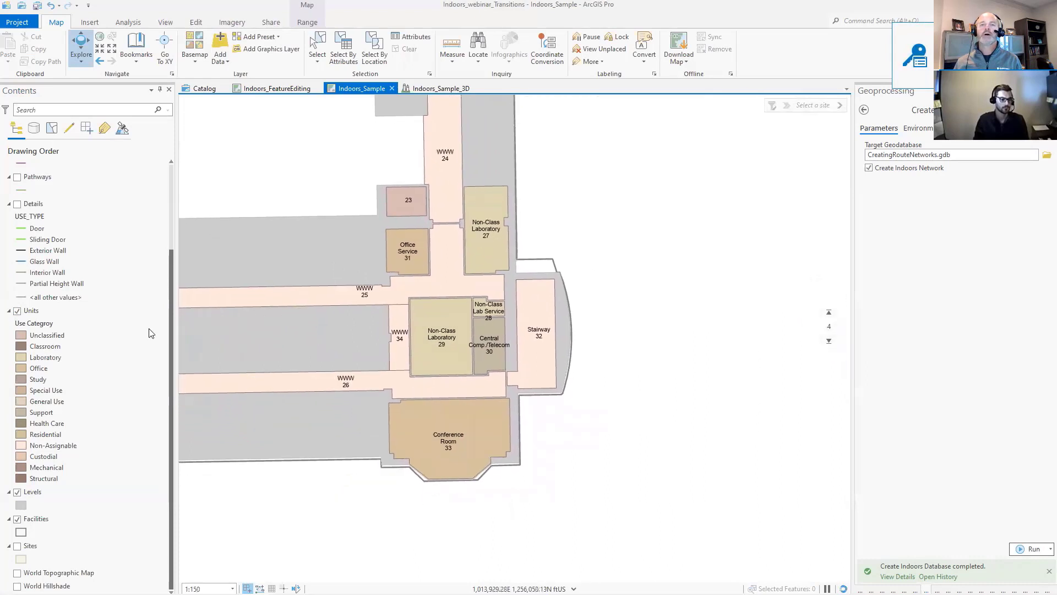
click(17, 204)
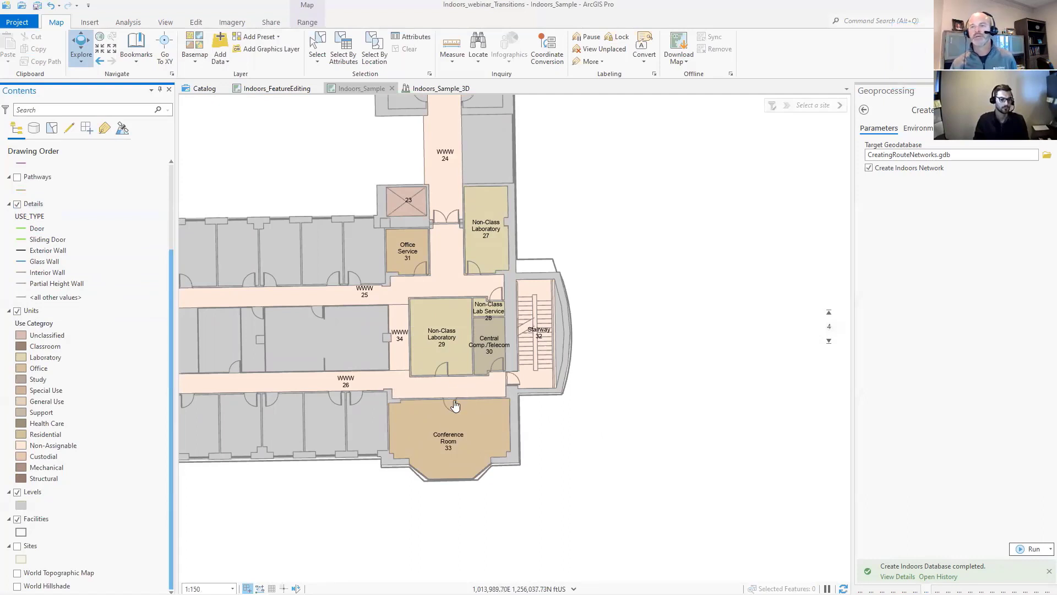
mouse_move(435, 407)
mouse_down()
mouse_move(397, 398)
mouse_move(432, 407)
mouse_up()
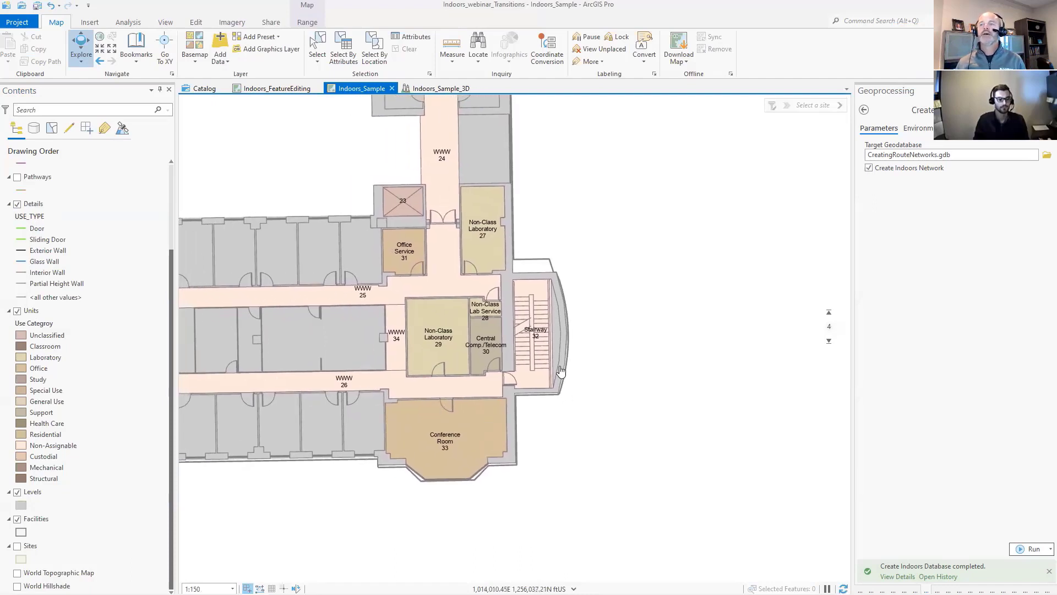
- Hide the Transitions layer and show the Points Of Interest layer
scroll(46, 242, up, 4)
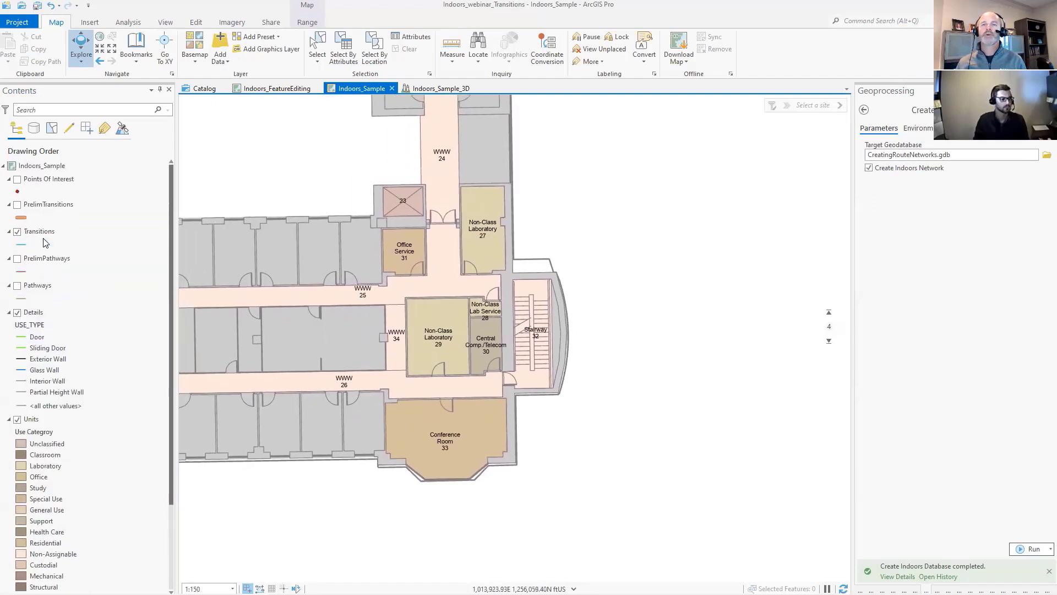
click(43, 259)
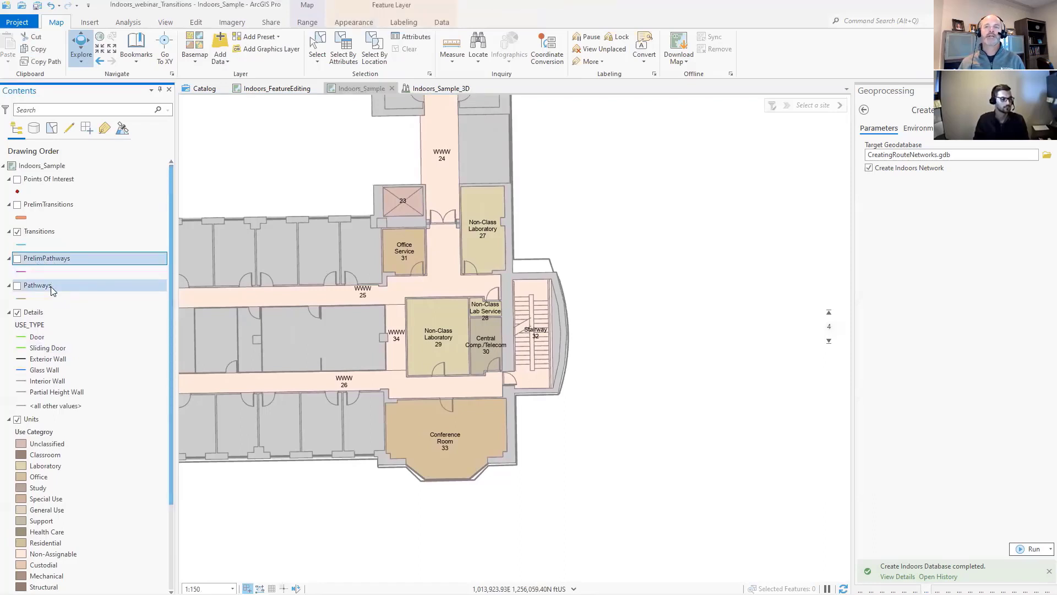
click(17, 232)
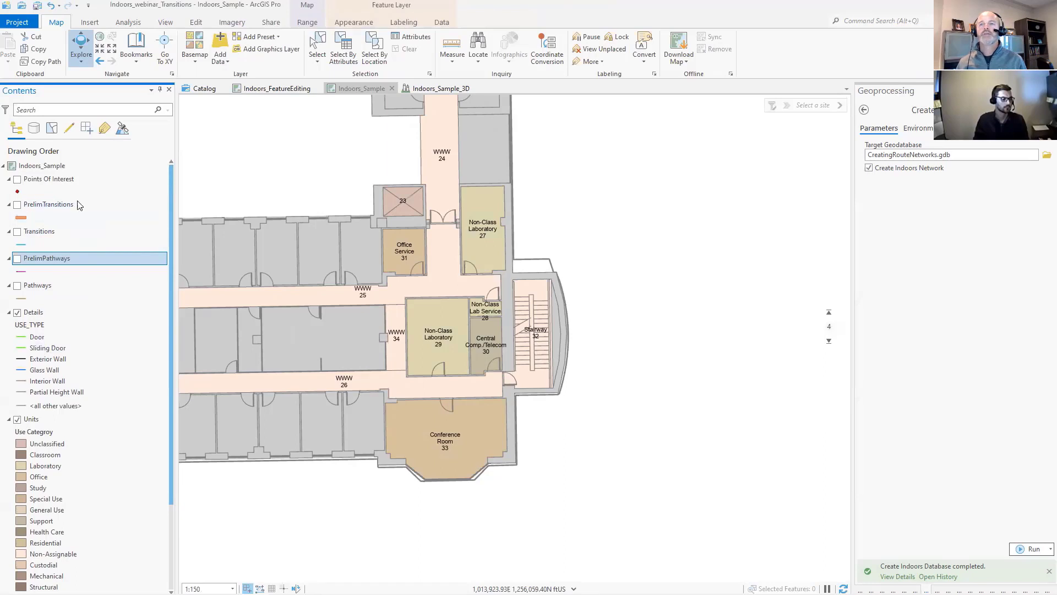
click(18, 180)
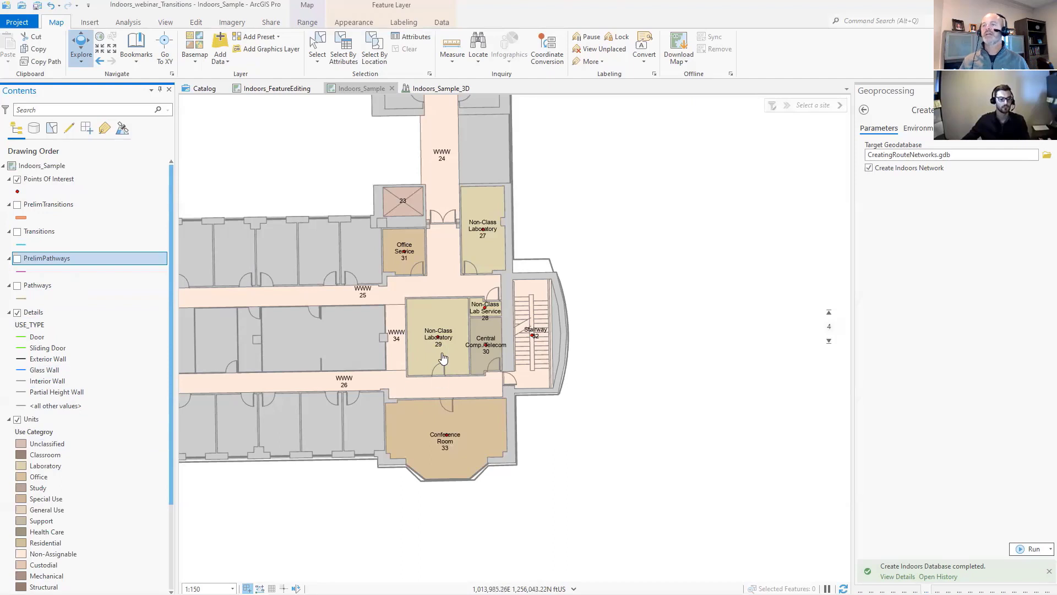
- Search the geoprocessing tools for "pathways" and open the Generate Indoor Pathways tool
click(865, 110)
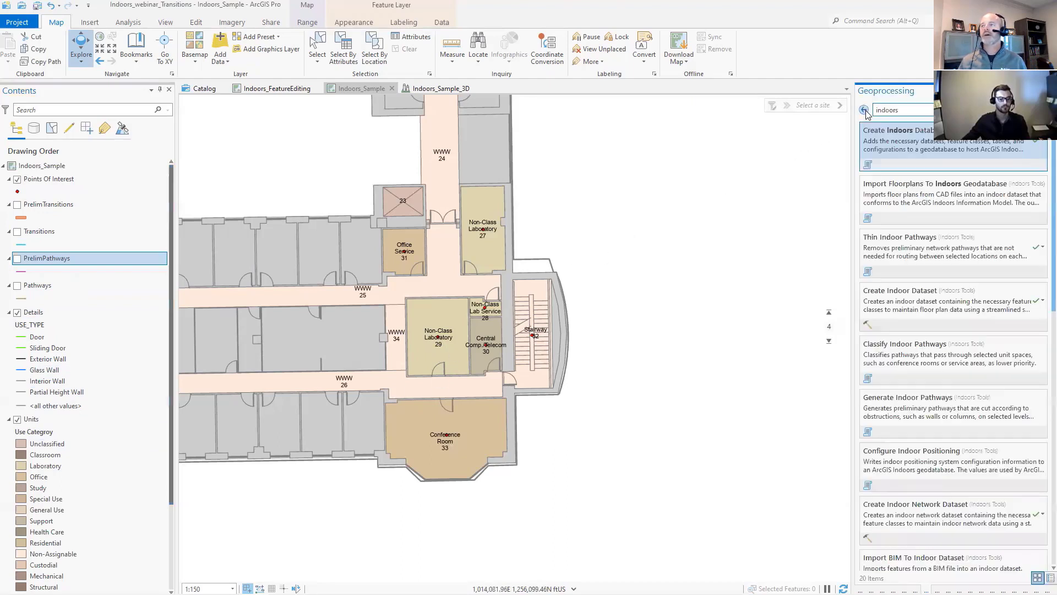
double_click(891, 112)
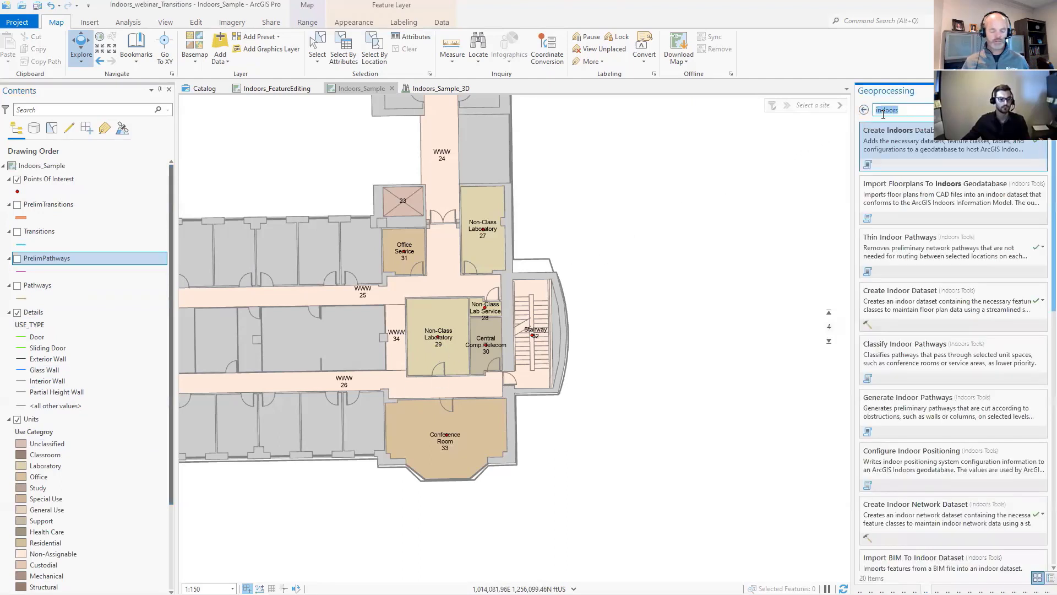
text(path)
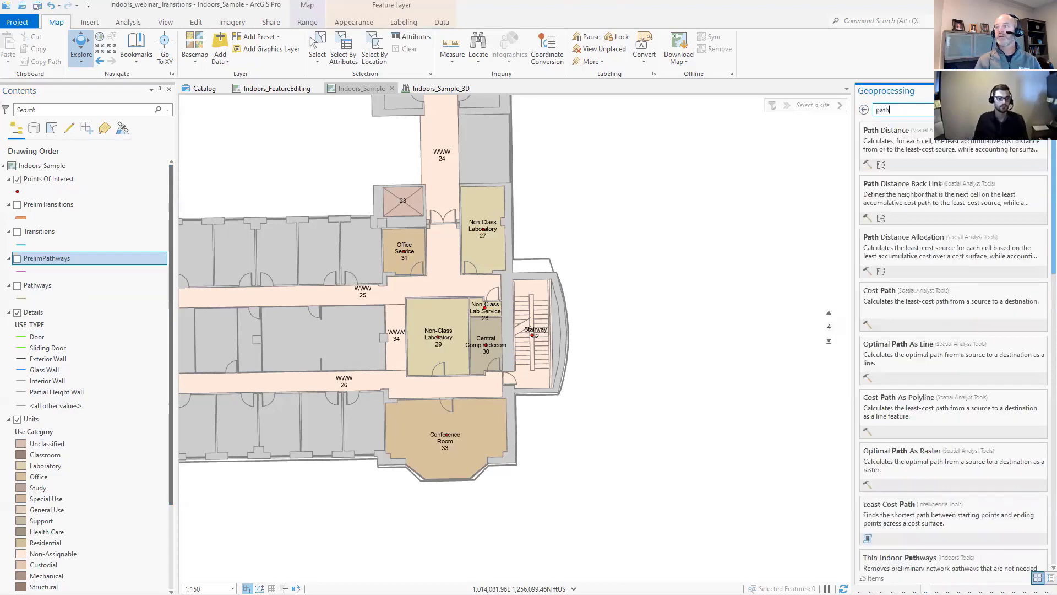
text(ways)
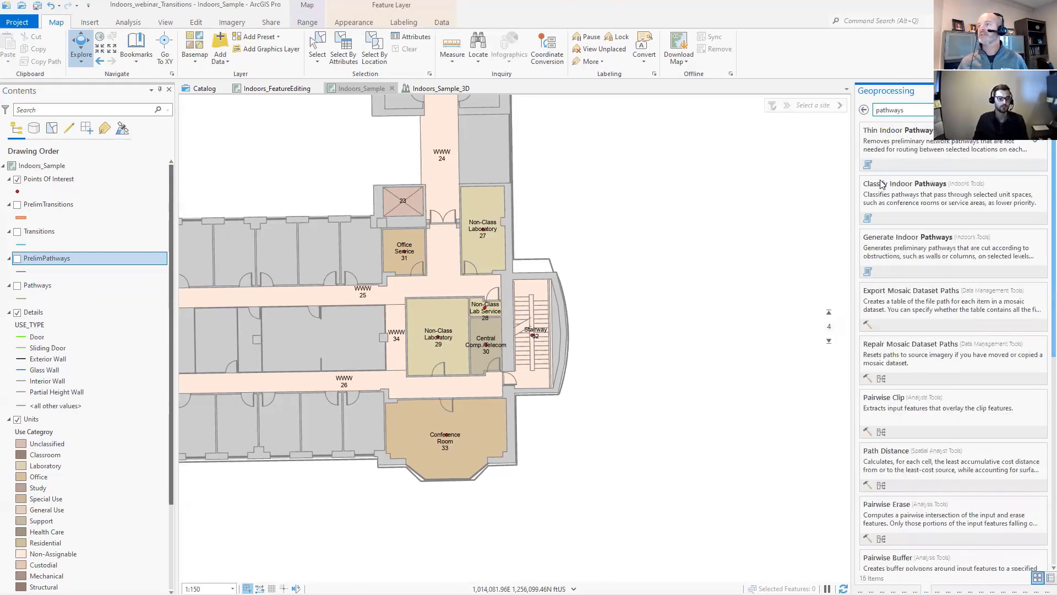
click(915, 251)
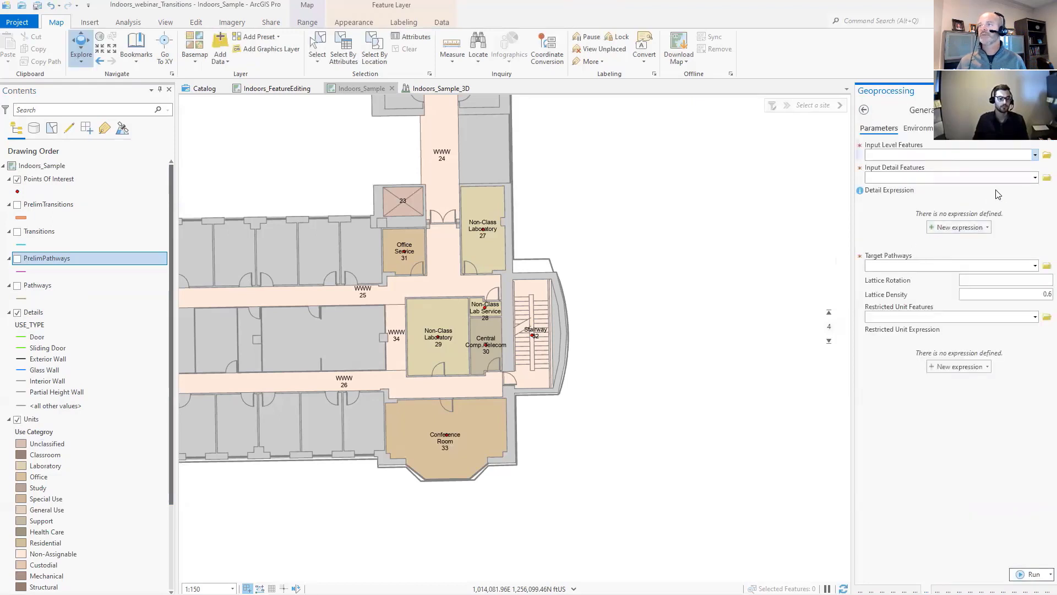
- Set Levels as the input level features, Details as the input detail features and PrelimPathways as the target pathways
click(1035, 156)
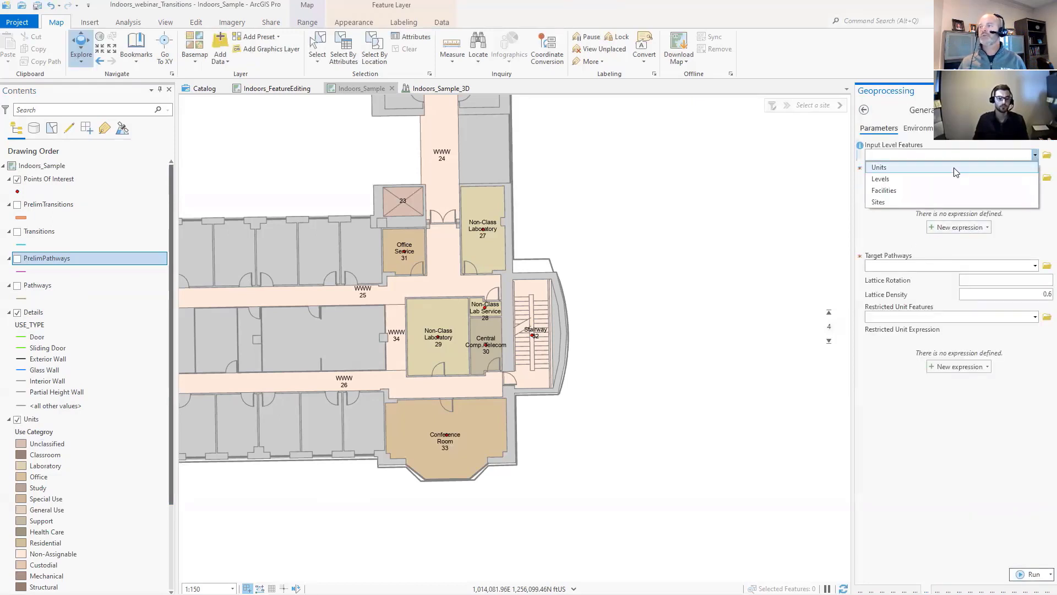
click(904, 178)
click(1035, 177)
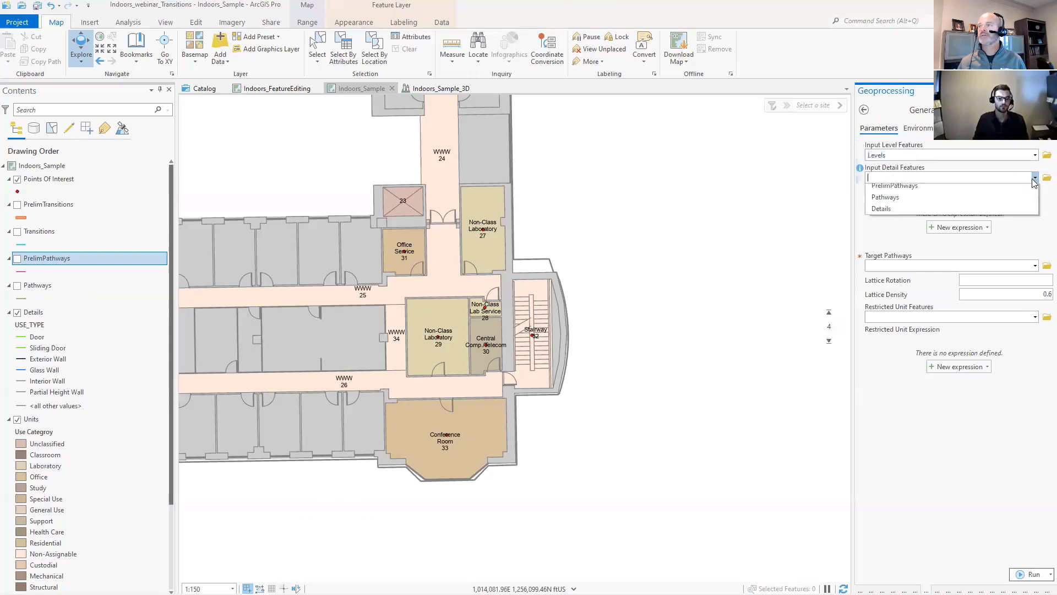
click(881, 236)
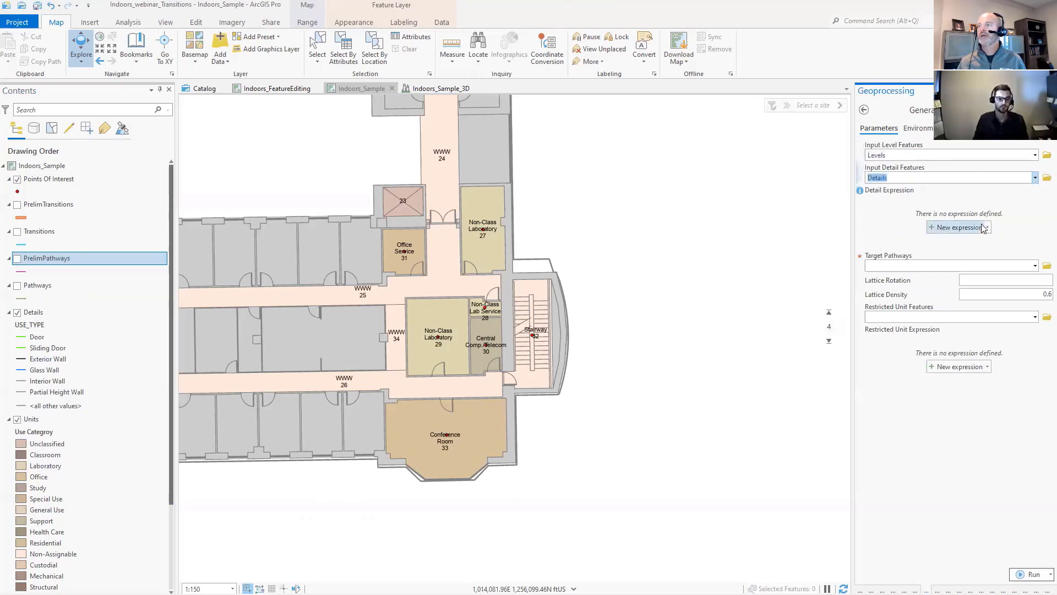
click(1036, 266)
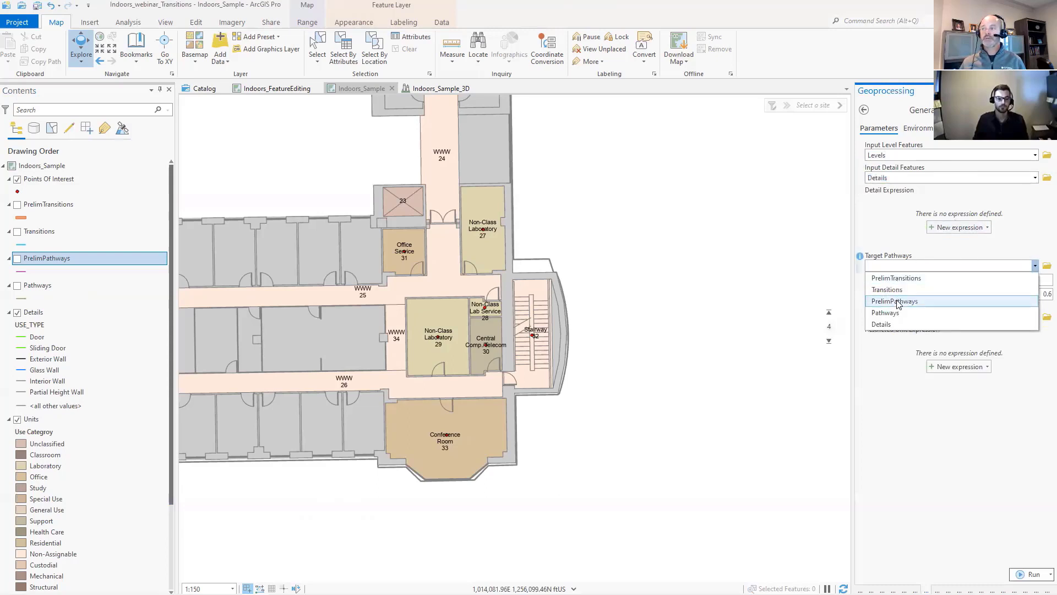
click(896, 303)
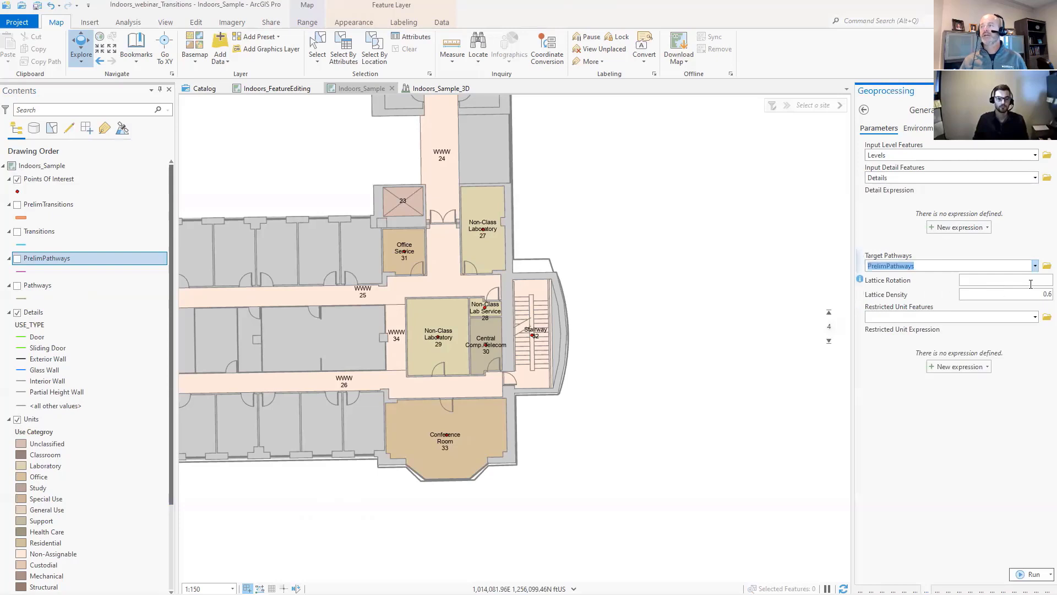
- Review the help for the lattice parameters and show the PrelimPathways layer to examine the lattice in the rooms and corridors
click(968, 282)
mouse_move(862, 285)
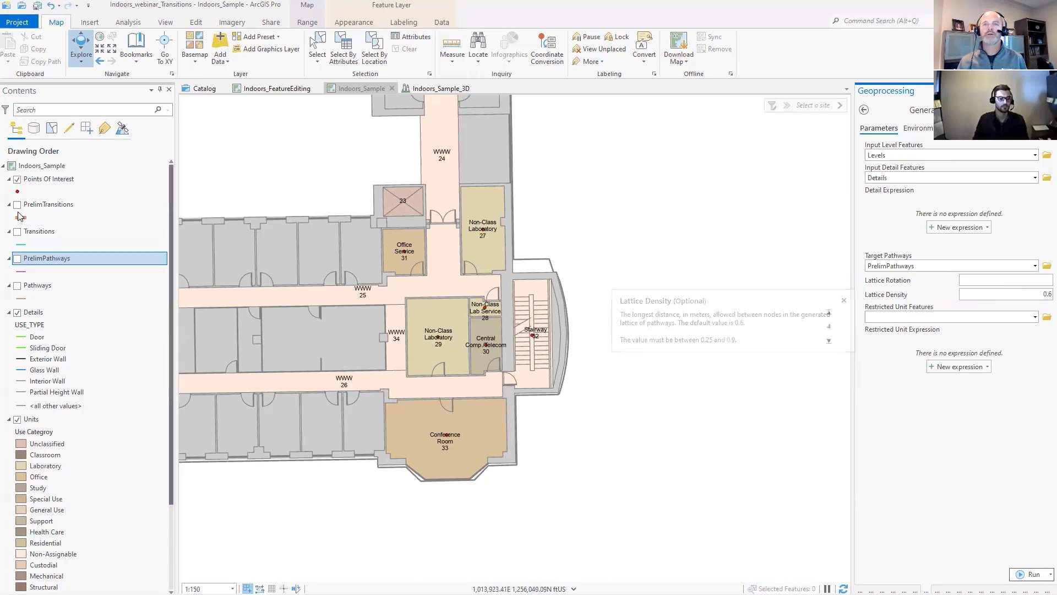
click(17, 259)
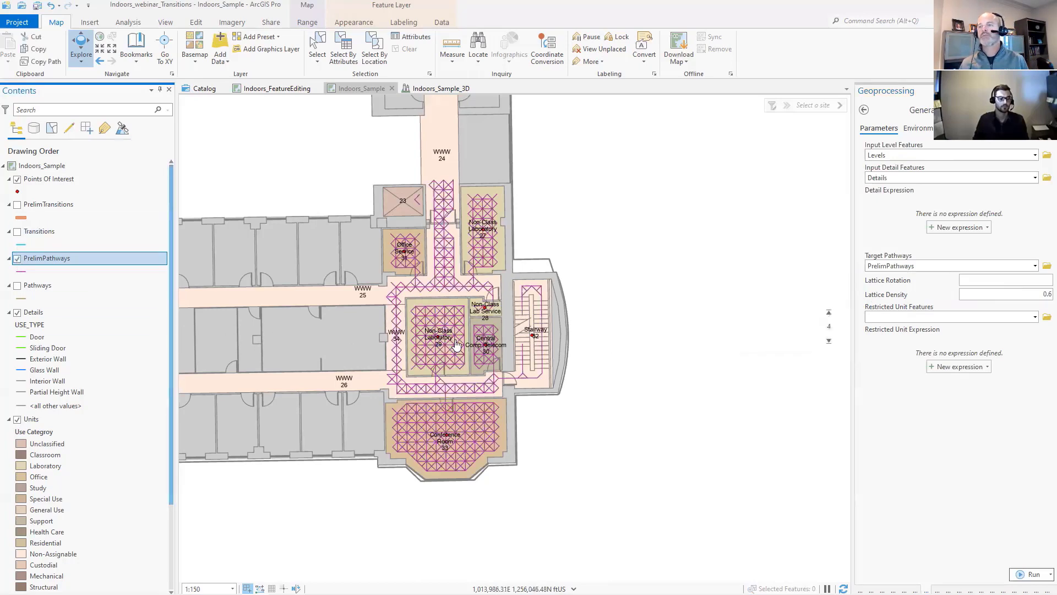
scroll(444, 292, up, 3)
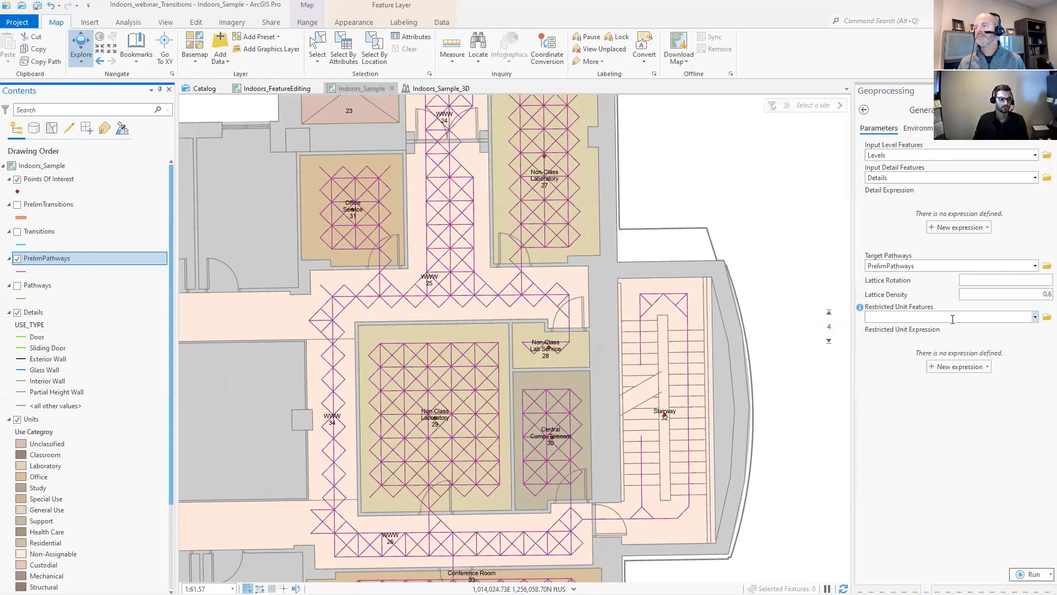
- Check which layers can be used as Restricted Unit Features without choosing one, and inspect the surrounding pathways
click(1035, 318)
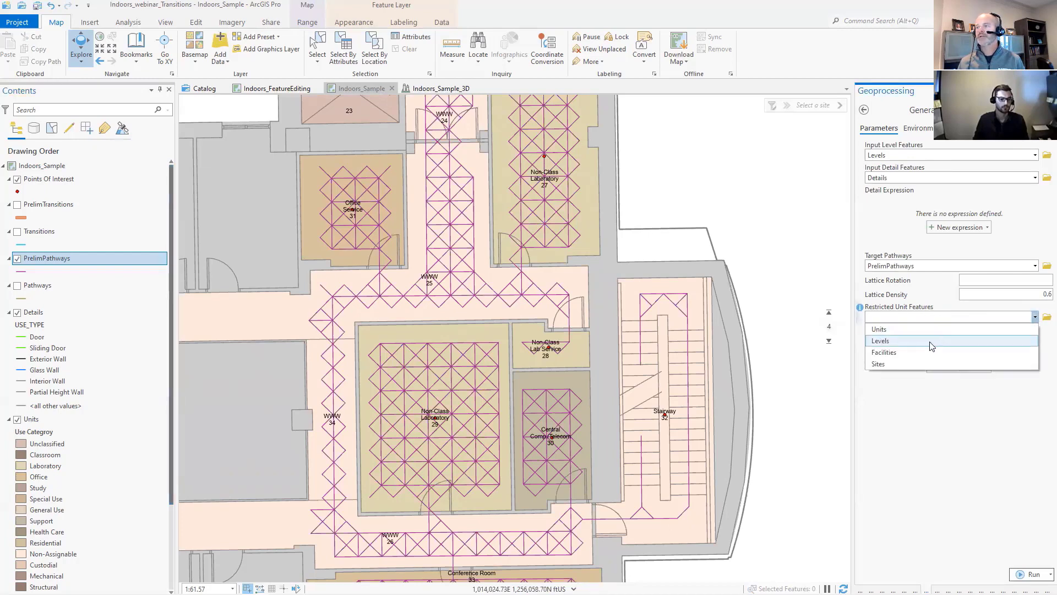
click(883, 317)
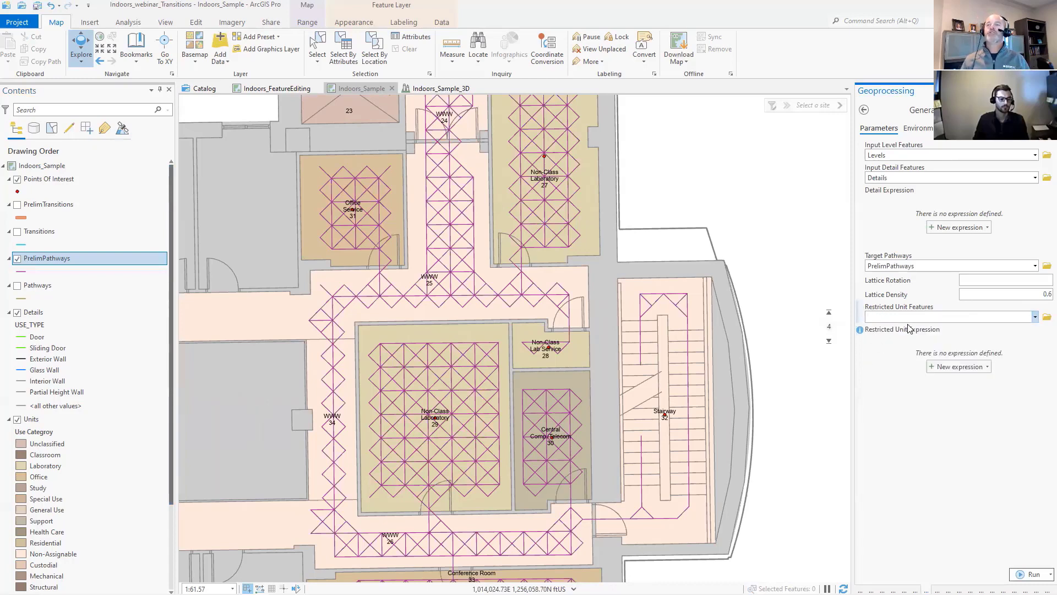
scroll(380, 349, down, 2)
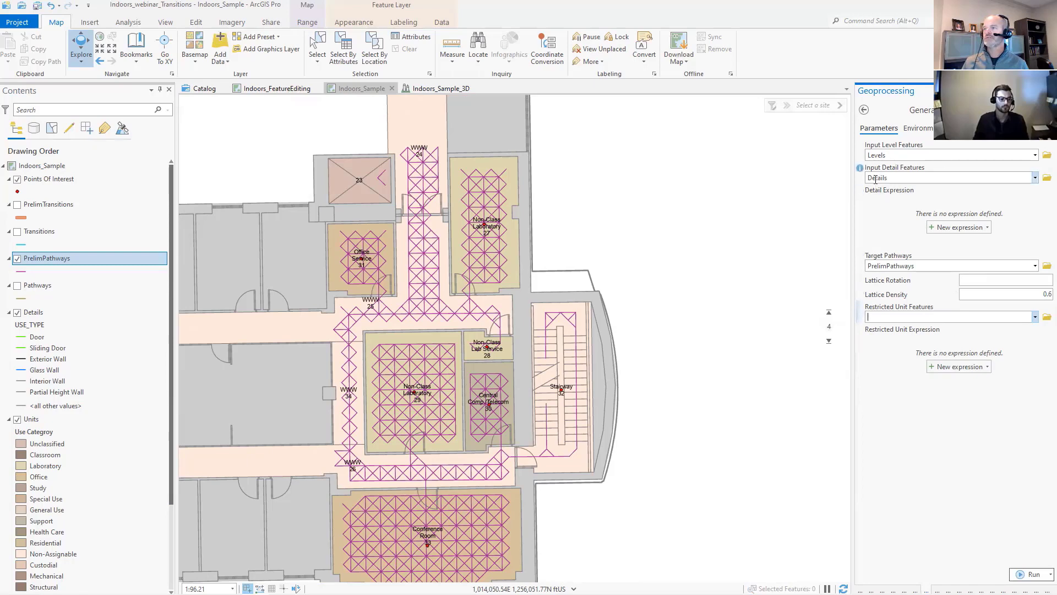
- Define a detail expression where Use Type is equal to A-WALL, and leave the pathway tool without running it
mouse_move(862, 173)
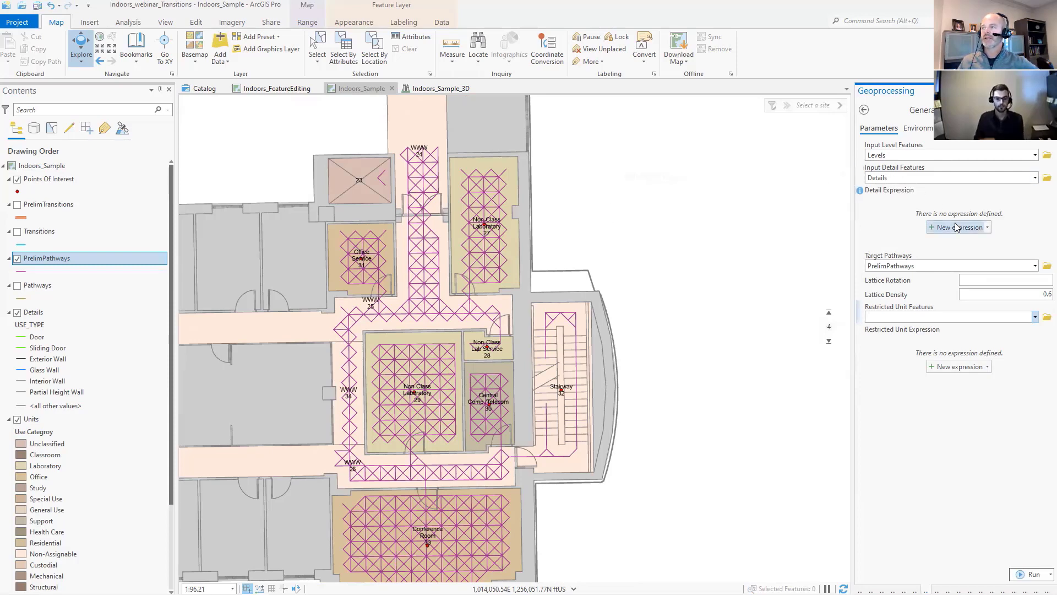
click(955, 224)
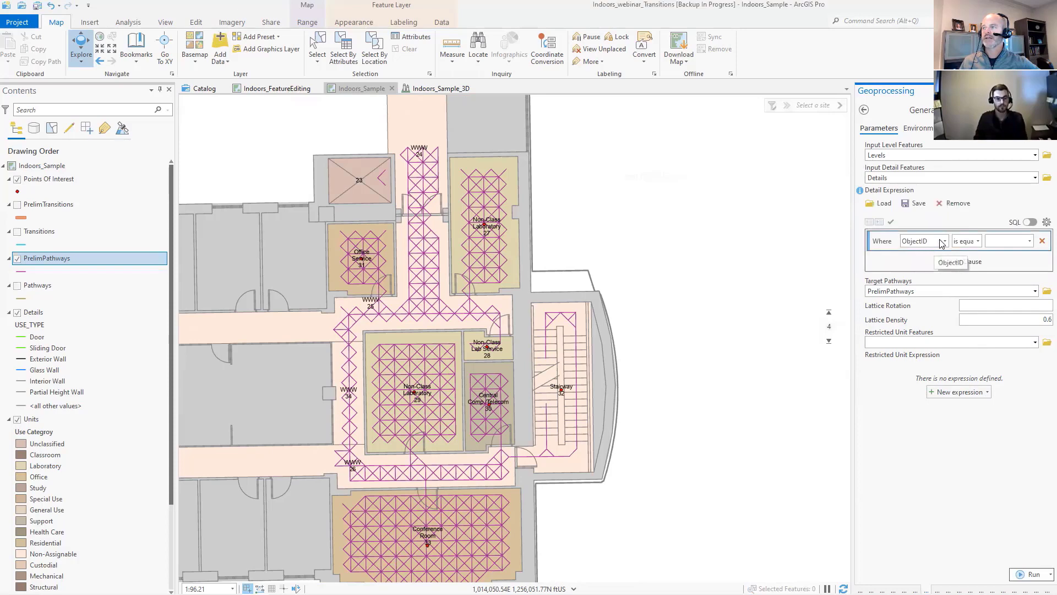
click(941, 242)
click(917, 274)
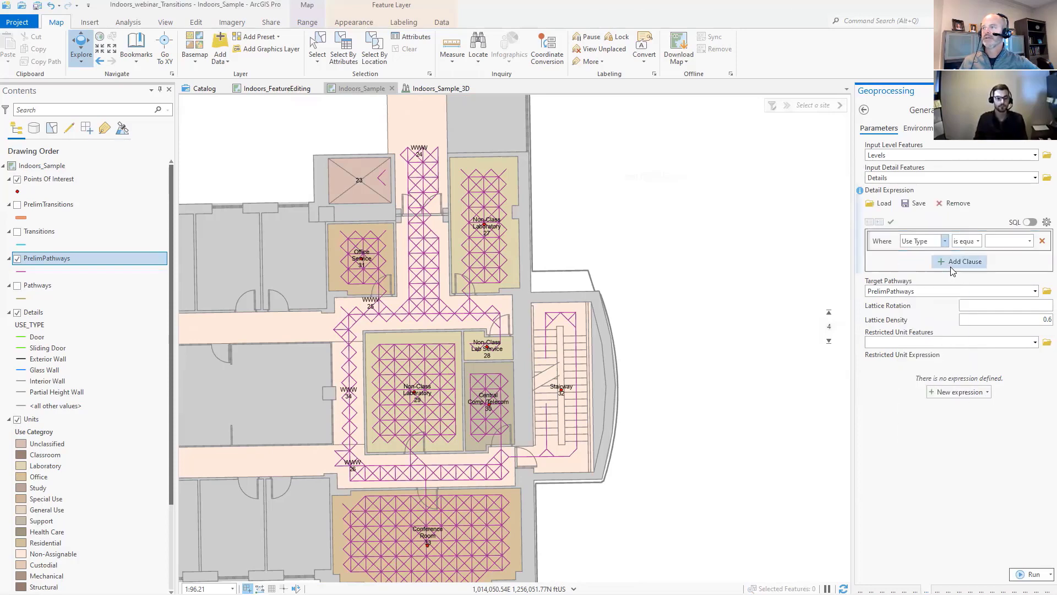
click(1028, 242)
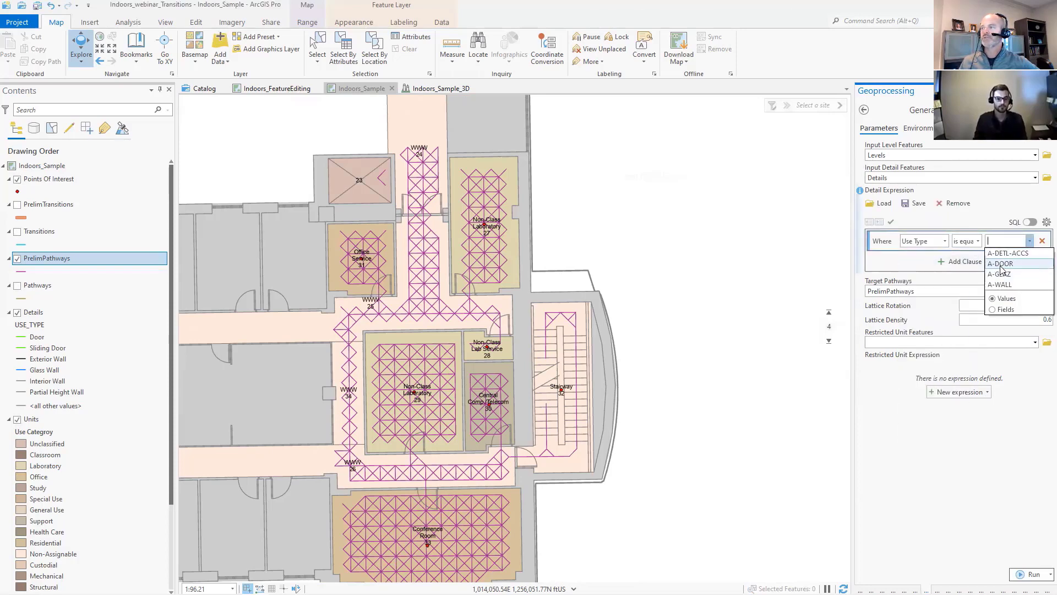
click(1000, 264)
click(1028, 242)
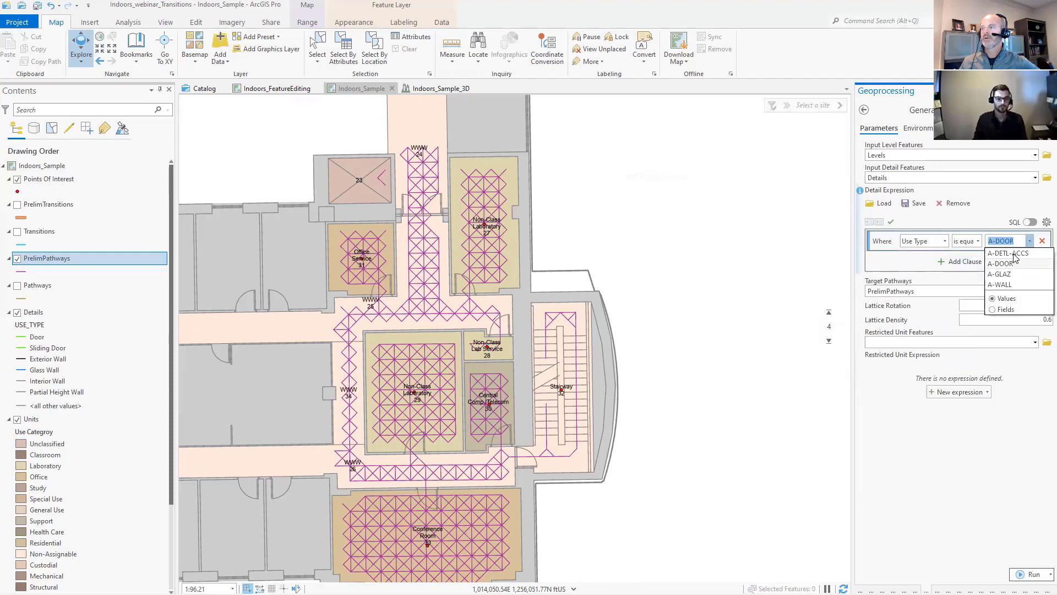
click(999, 285)
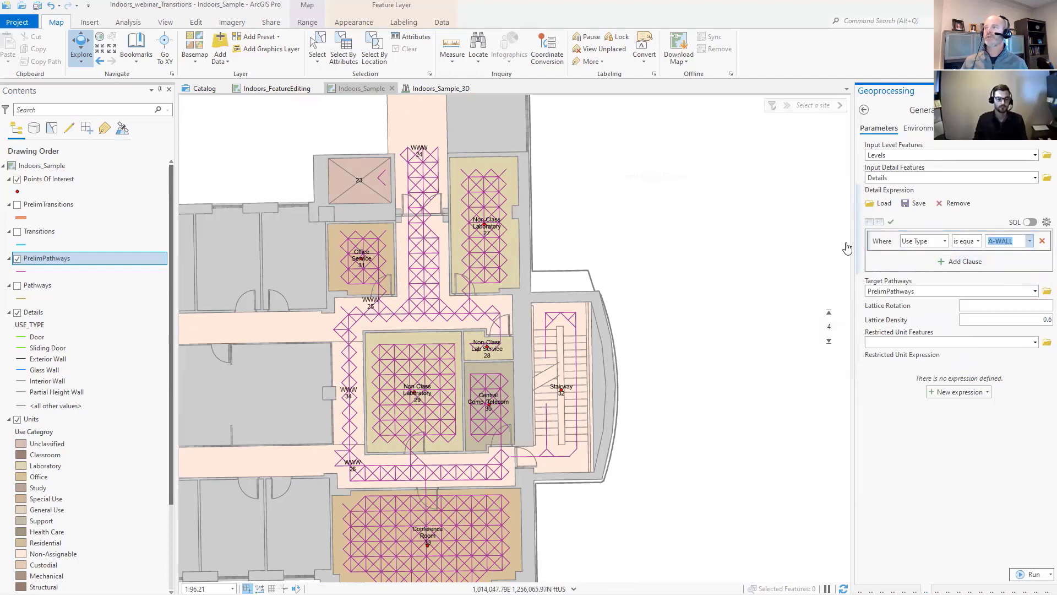
click(864, 110)
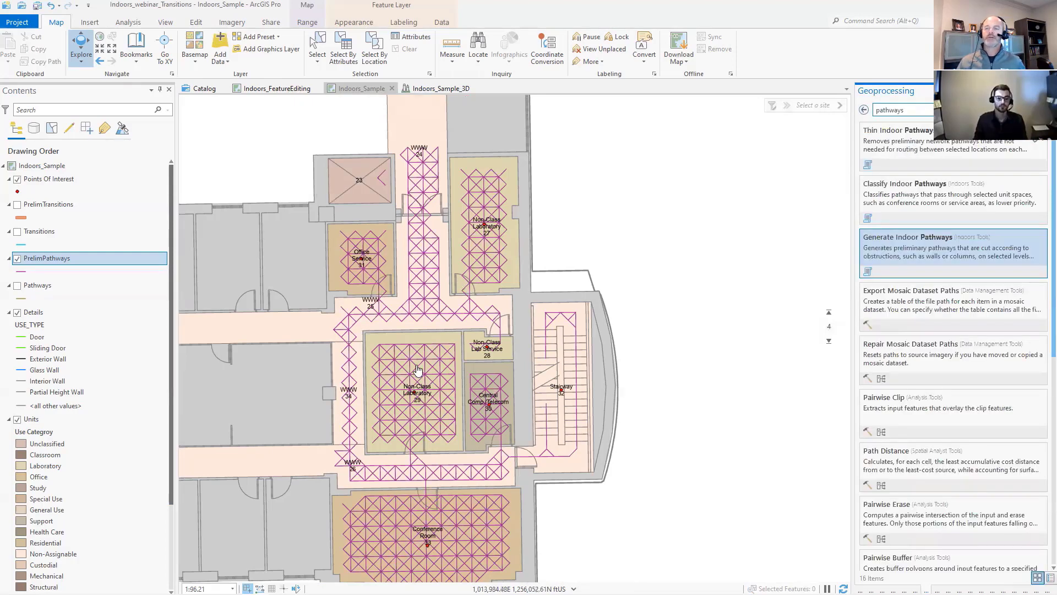
- Open the Thin Indoor Pathways tool and set Levels, PrelimPathways and PrelimTransitions as its level, pathway and transition inputs
drag(407, 366, 381, 318)
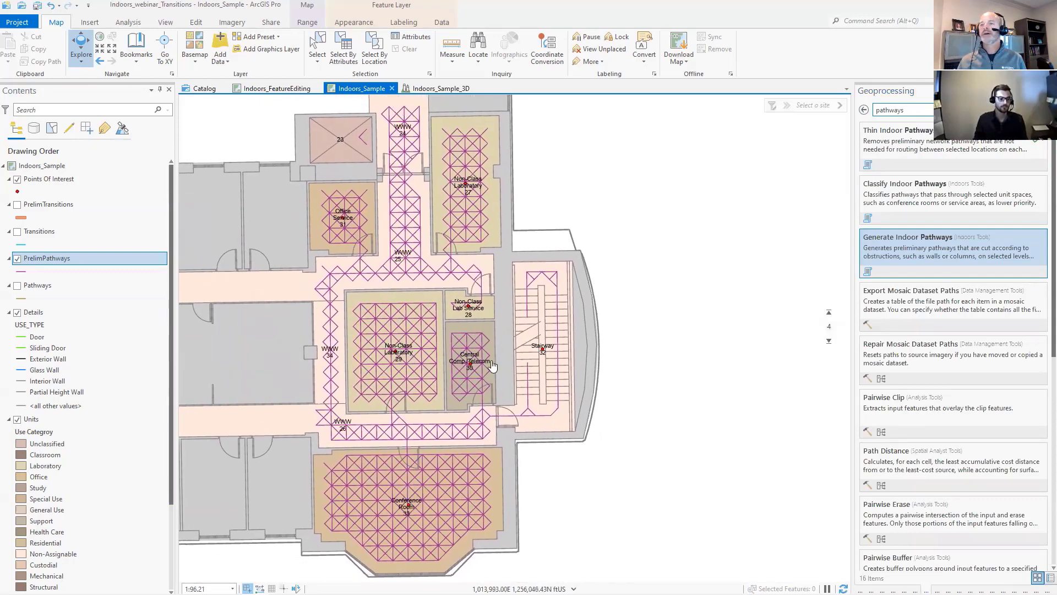
drag(492, 365, 532, 365)
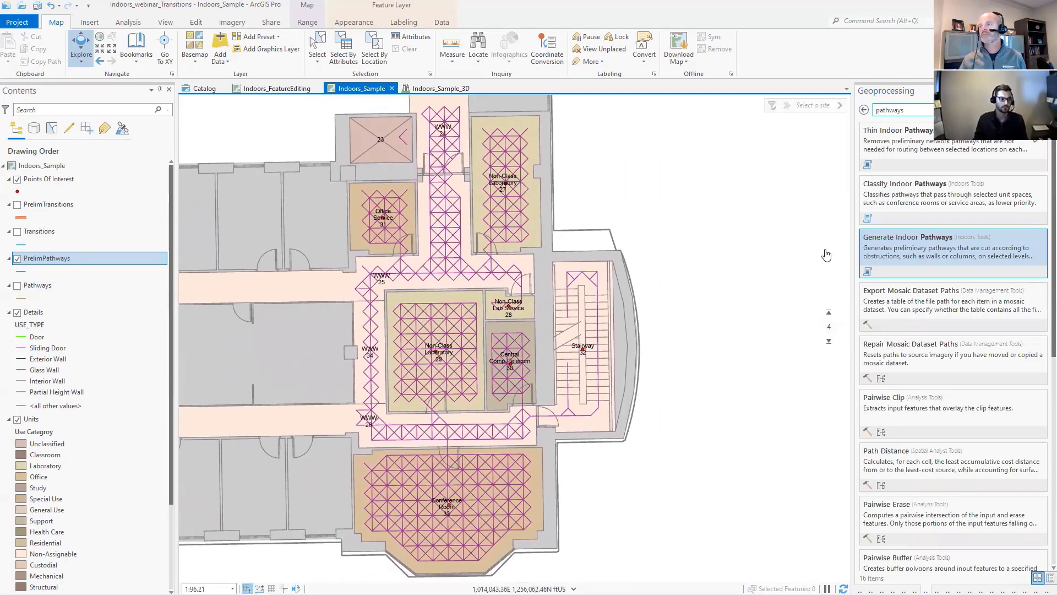
click(901, 153)
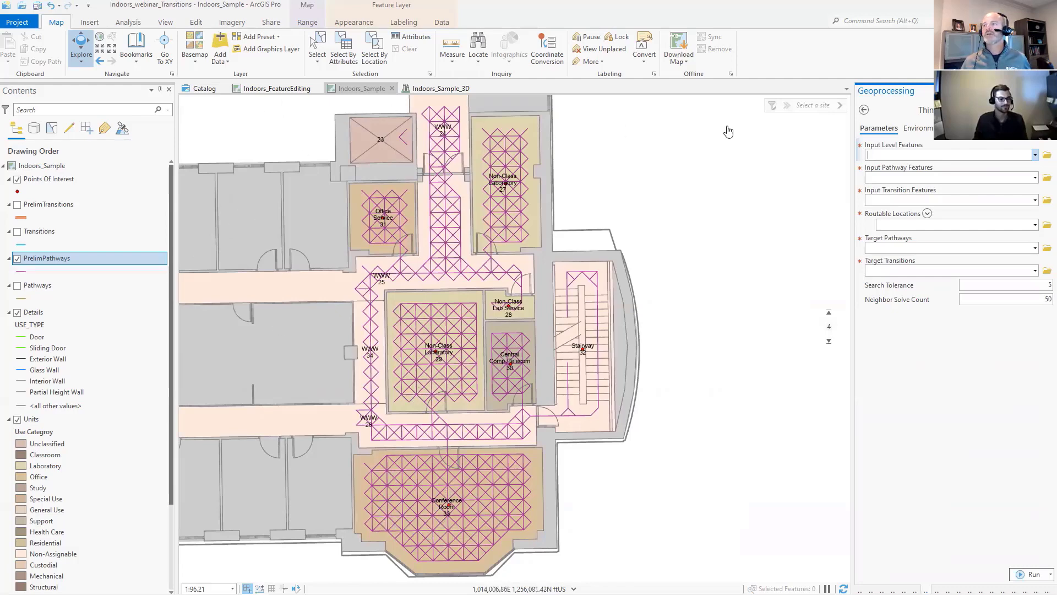
click(1034, 155)
click(898, 180)
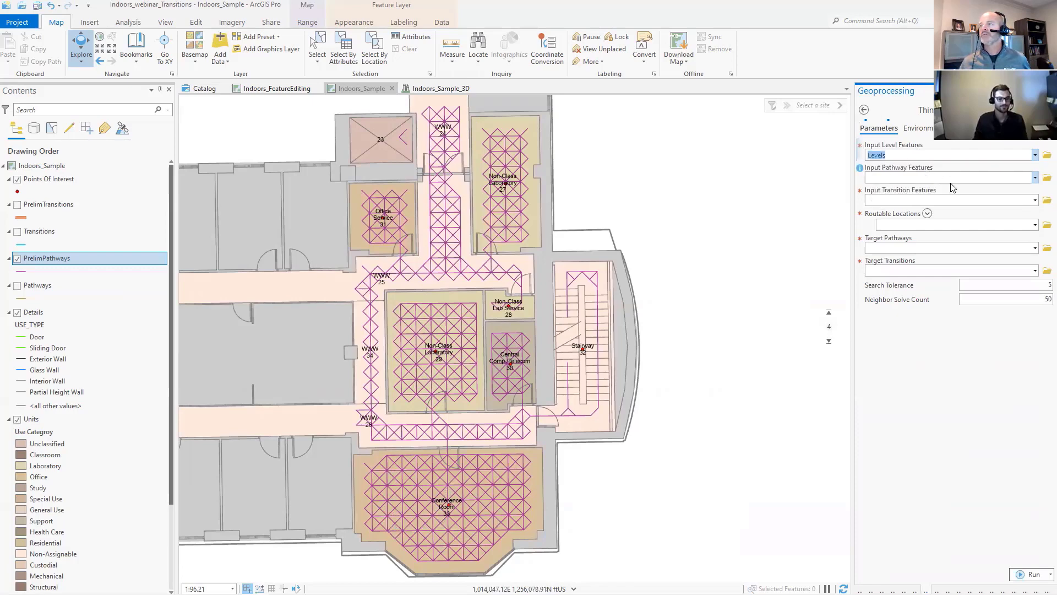
click(1034, 178)
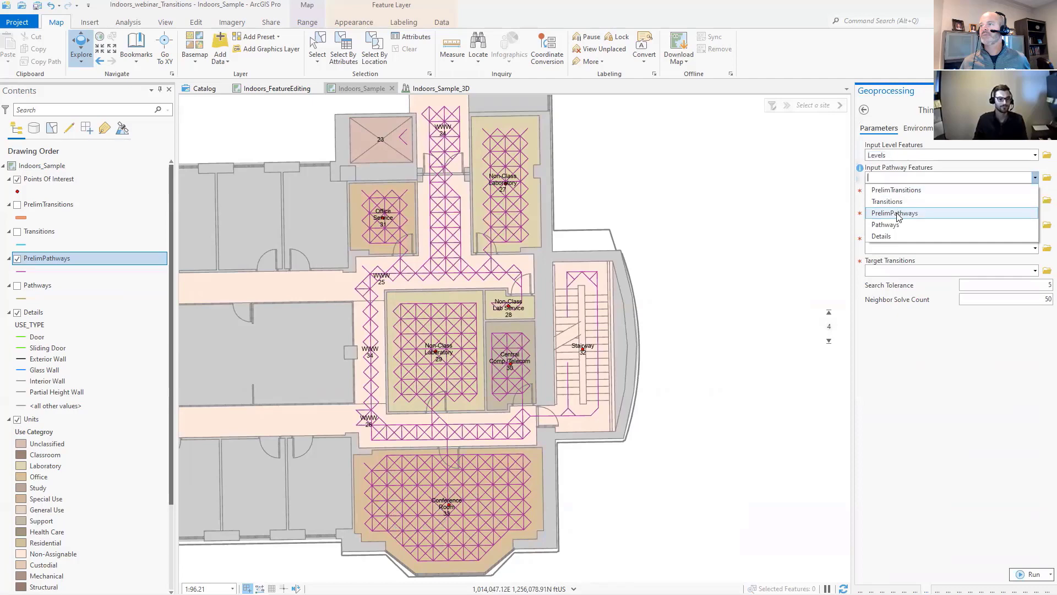
click(898, 214)
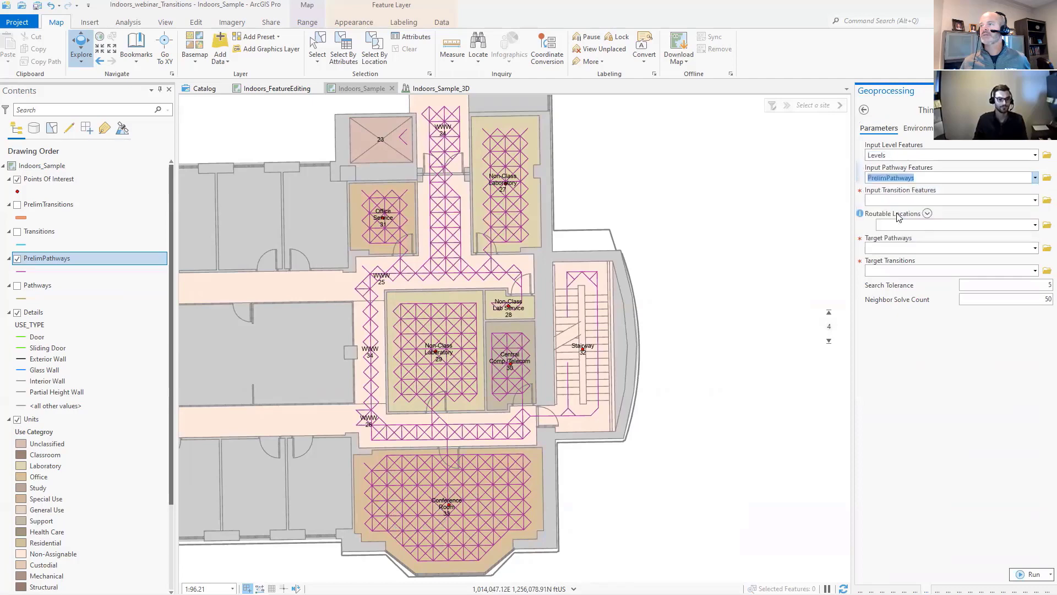
click(1036, 201)
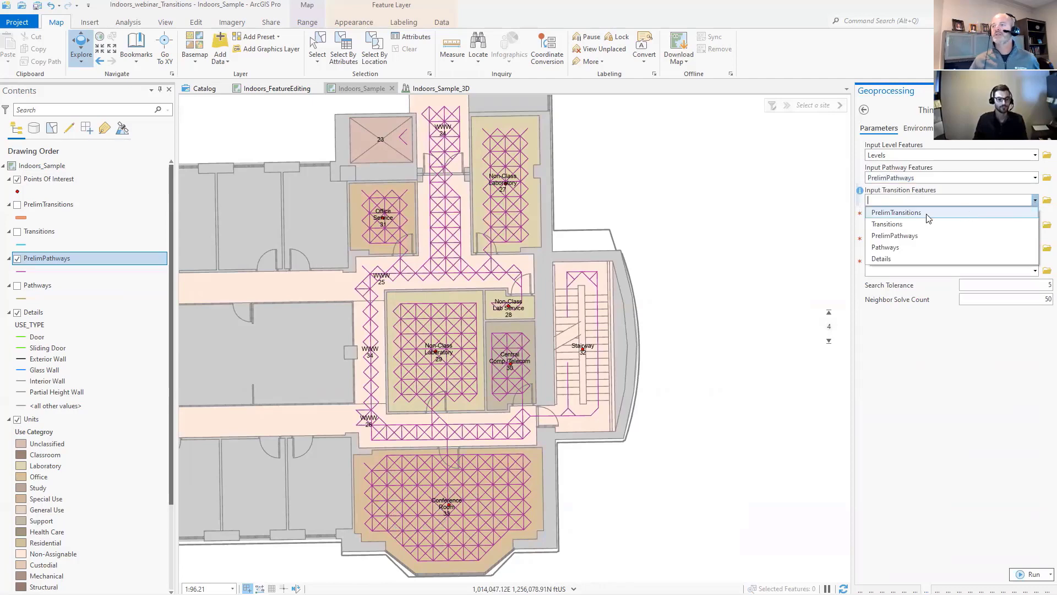
click(900, 215)
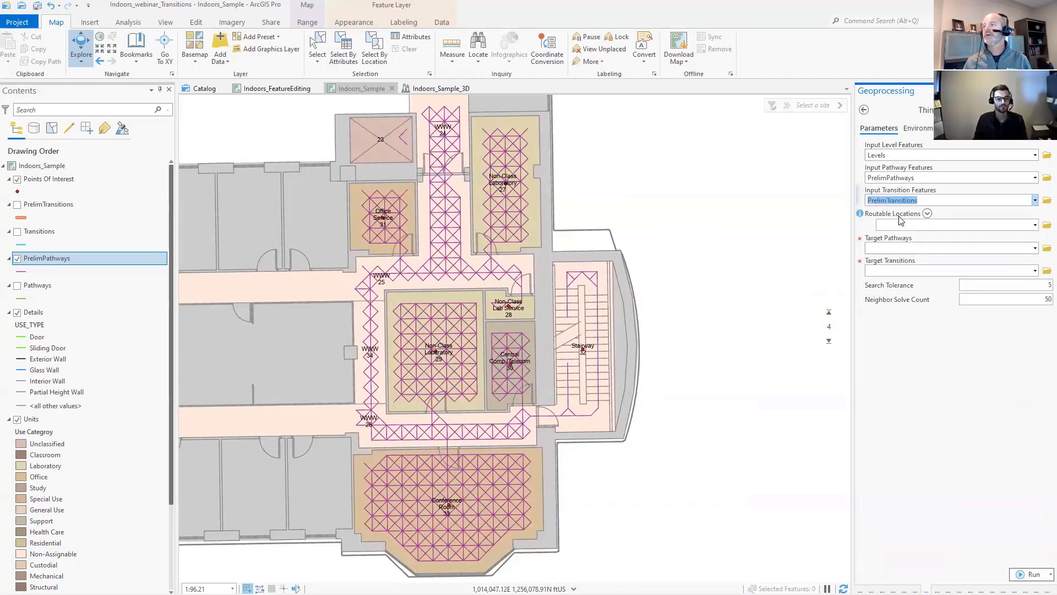
- Set Points Of Interest as the routable locations, Pathways as the target pathways and Transitions as the target transitions, and check the tool's environments
click(1036, 226)
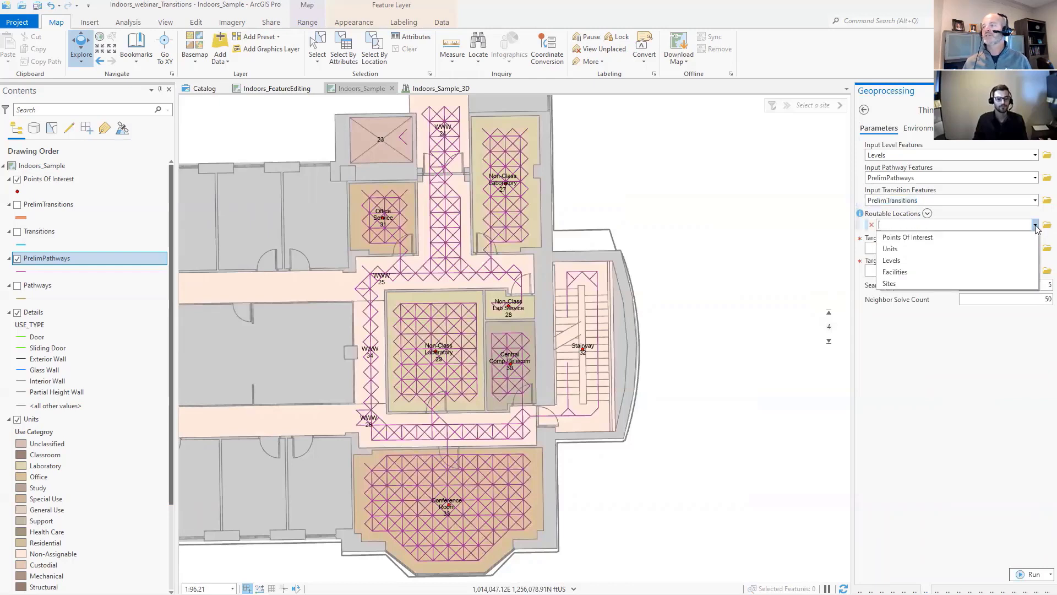
click(907, 239)
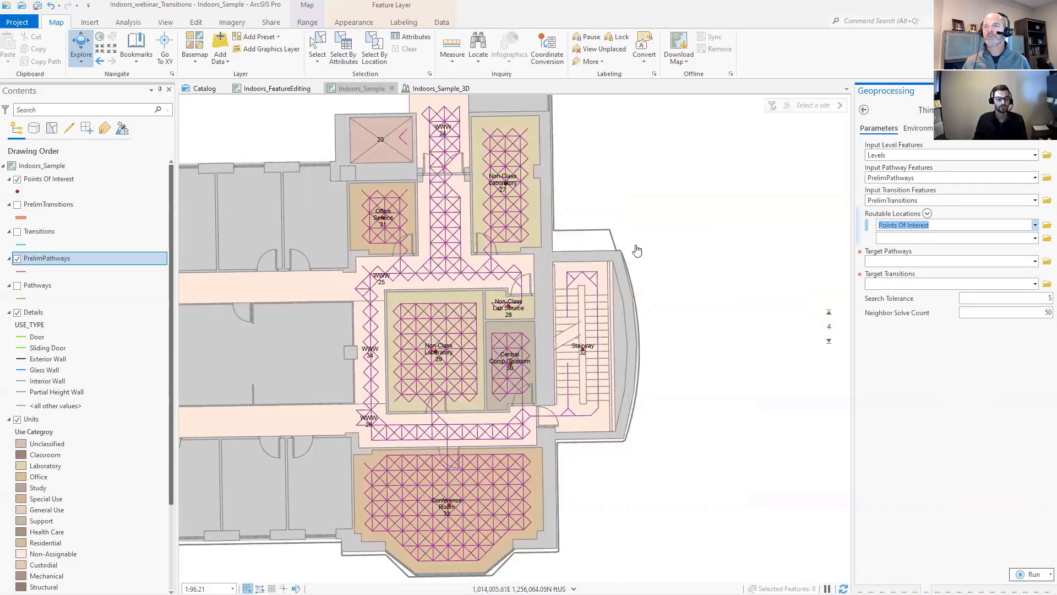
click(1035, 262)
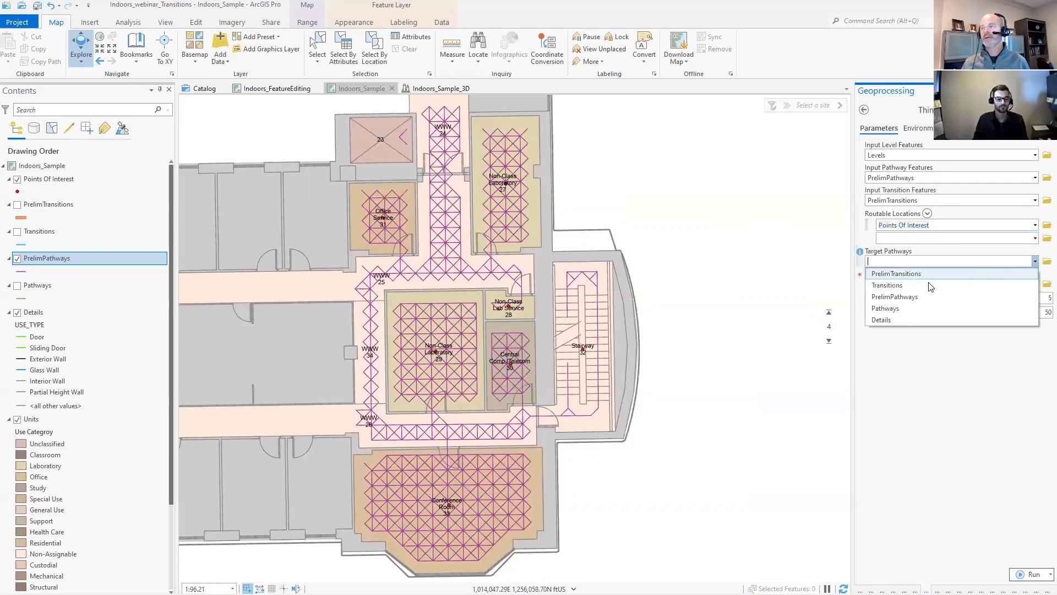
click(886, 309)
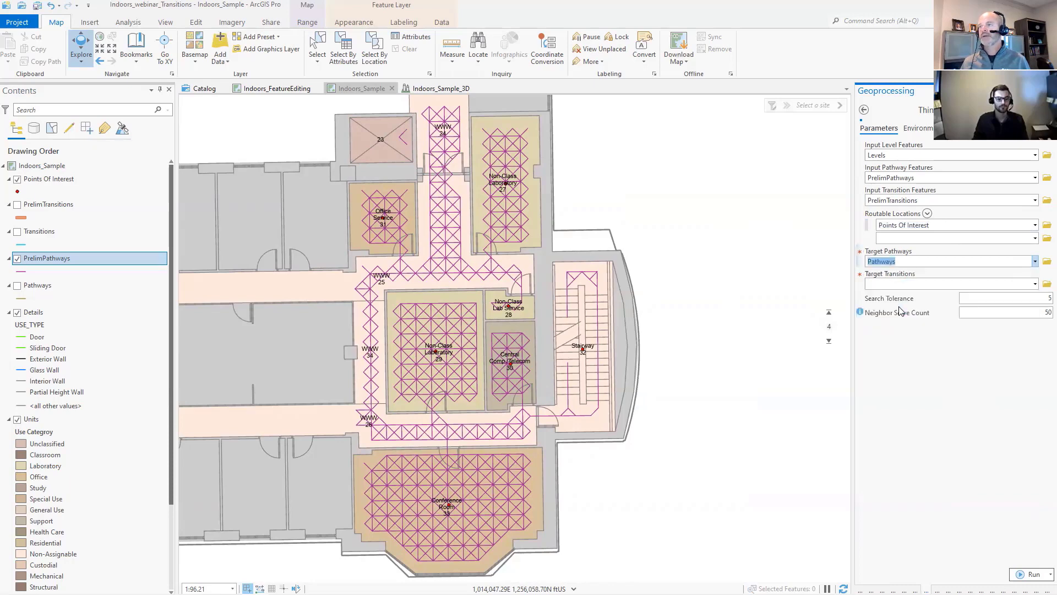
click(1035, 285)
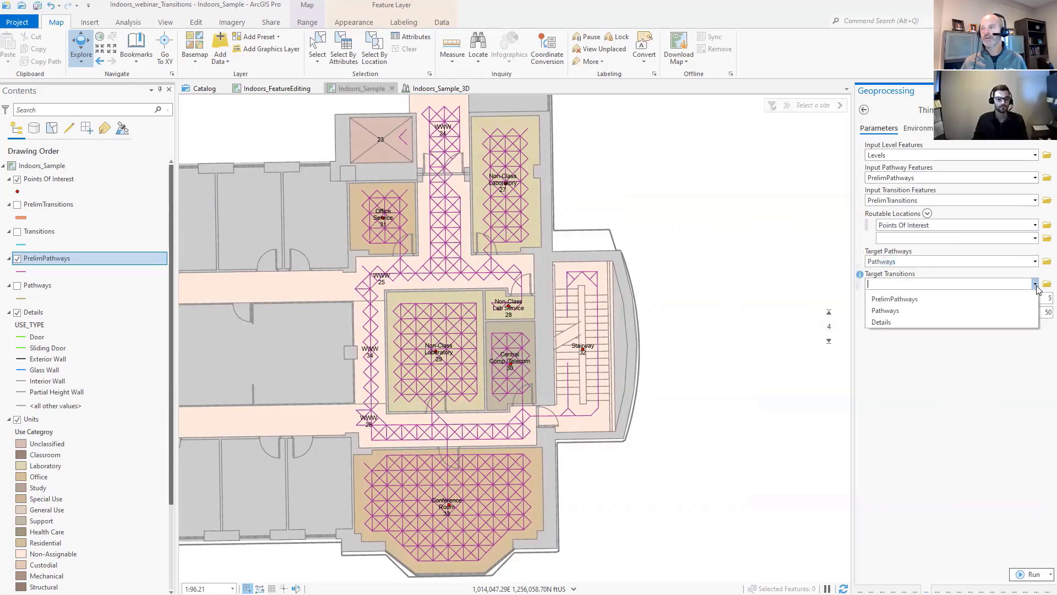
click(899, 310)
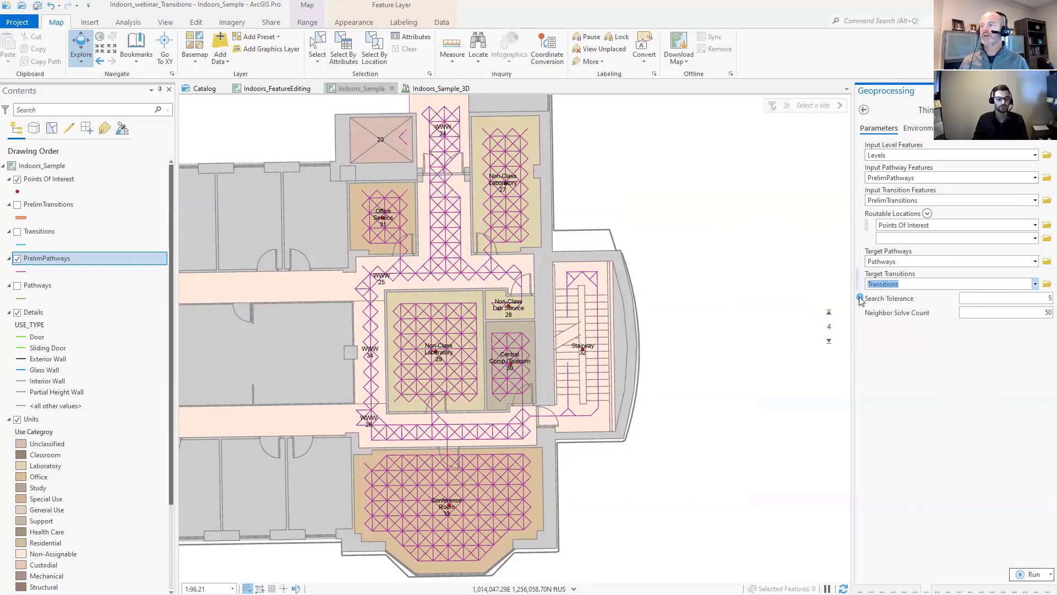
mouse_move(860, 298)
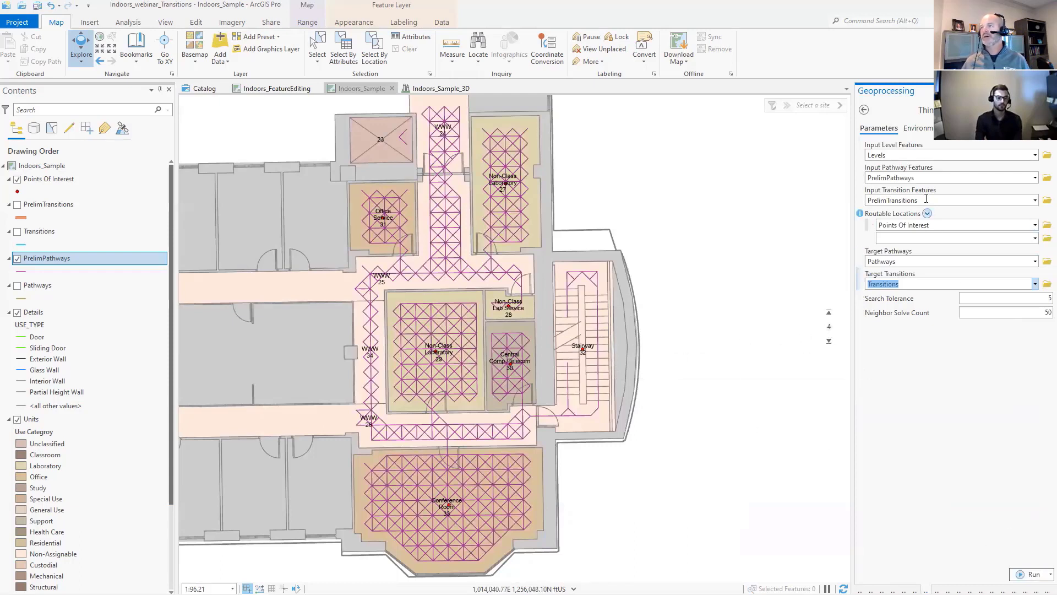
click(916, 129)
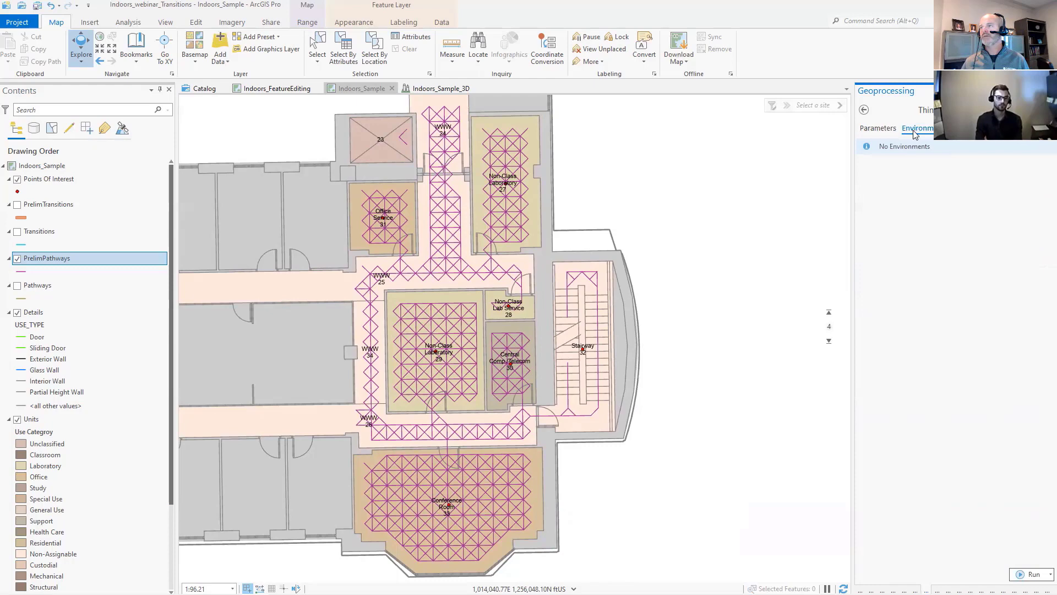
click(877, 128)
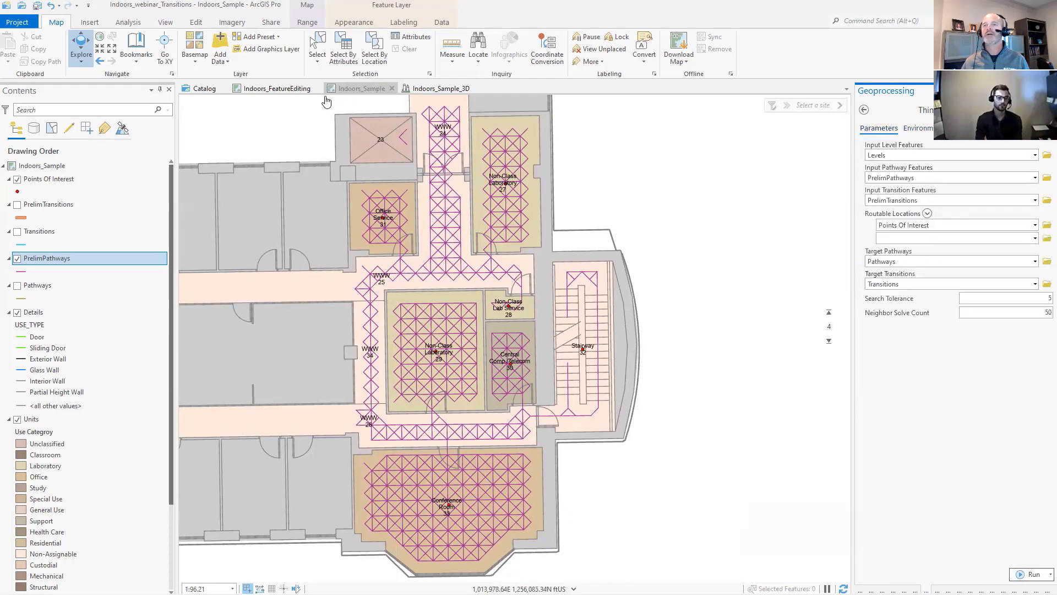
- In the Indoors_FeatureEditing map, toggle the PrelimPathways layer to compare the lattice with the thinned pathways on levels 4 and 3, leaving it hidden
click(283, 90)
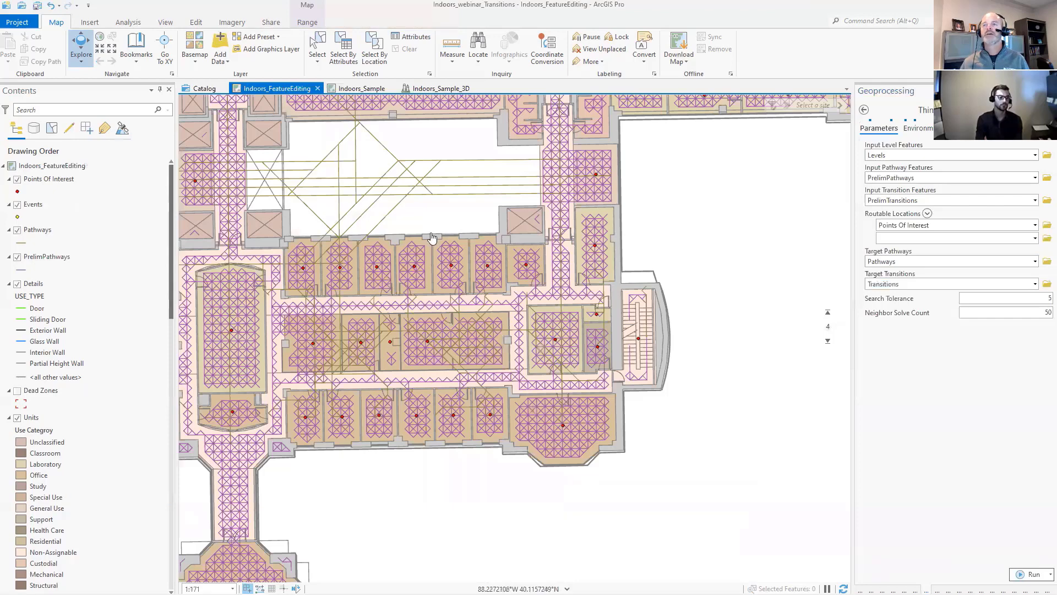
drag(431, 237, 383, 179)
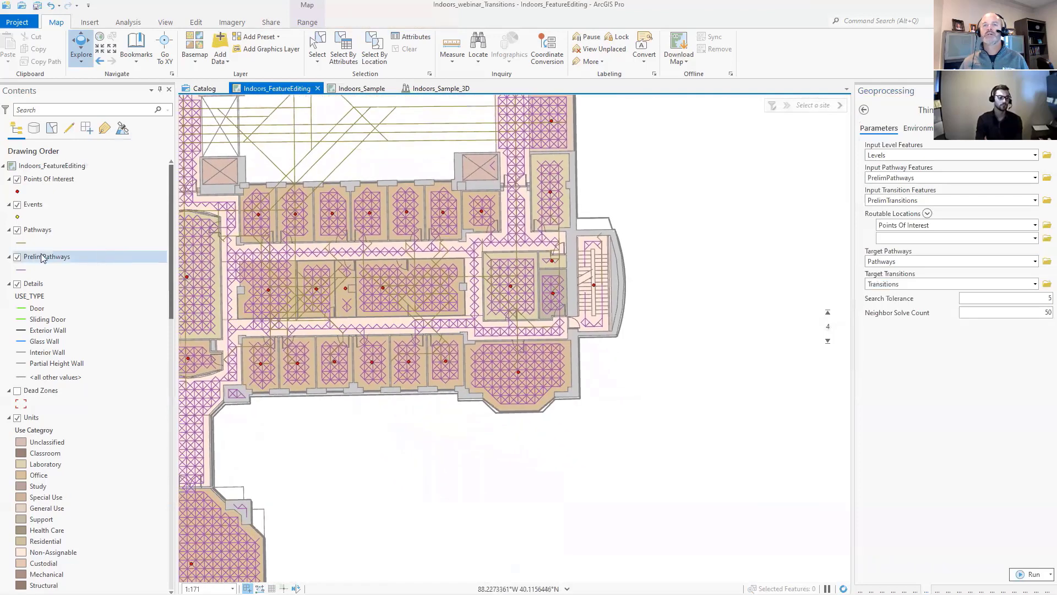
click(17, 258)
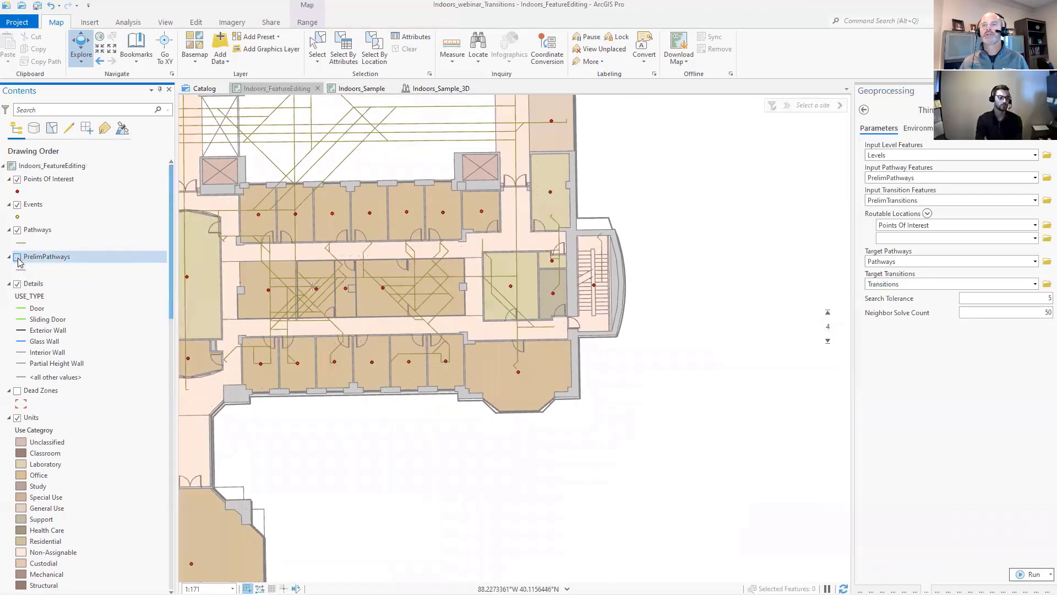
scroll(494, 312, up, 2)
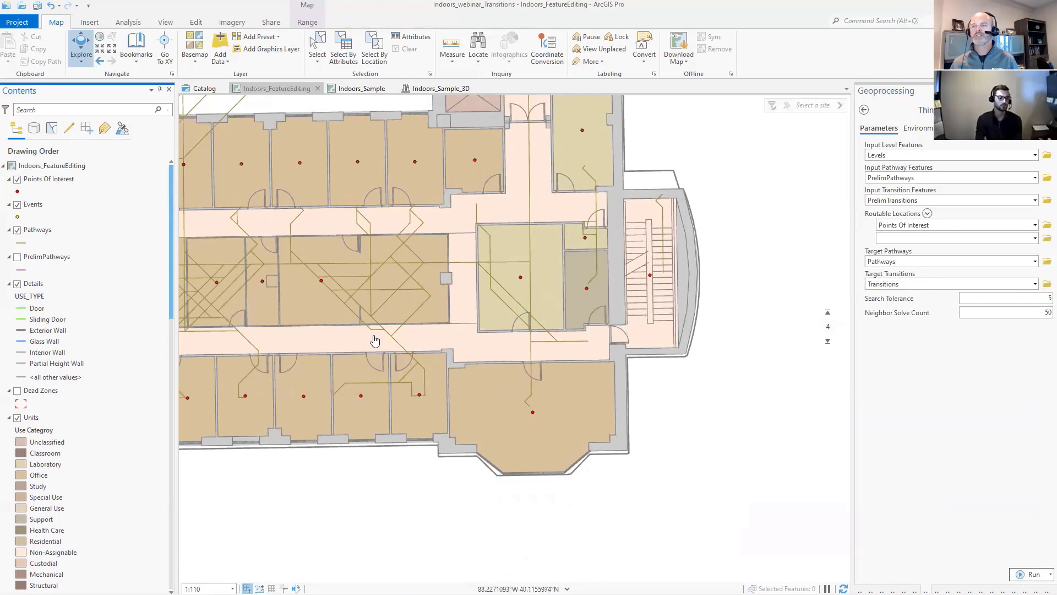
mouse_move(829, 351)
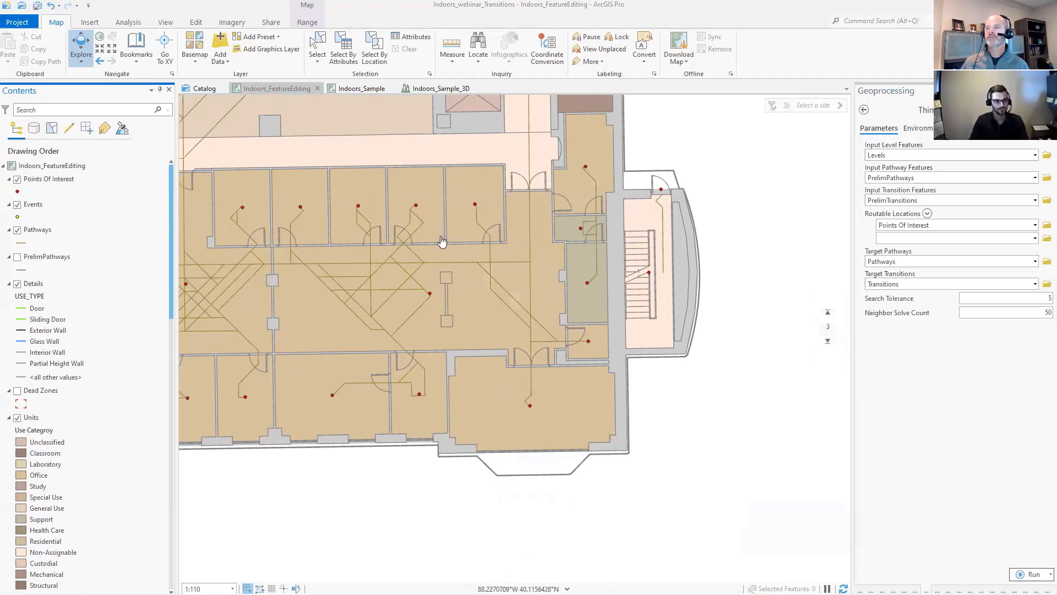
click(17, 257)
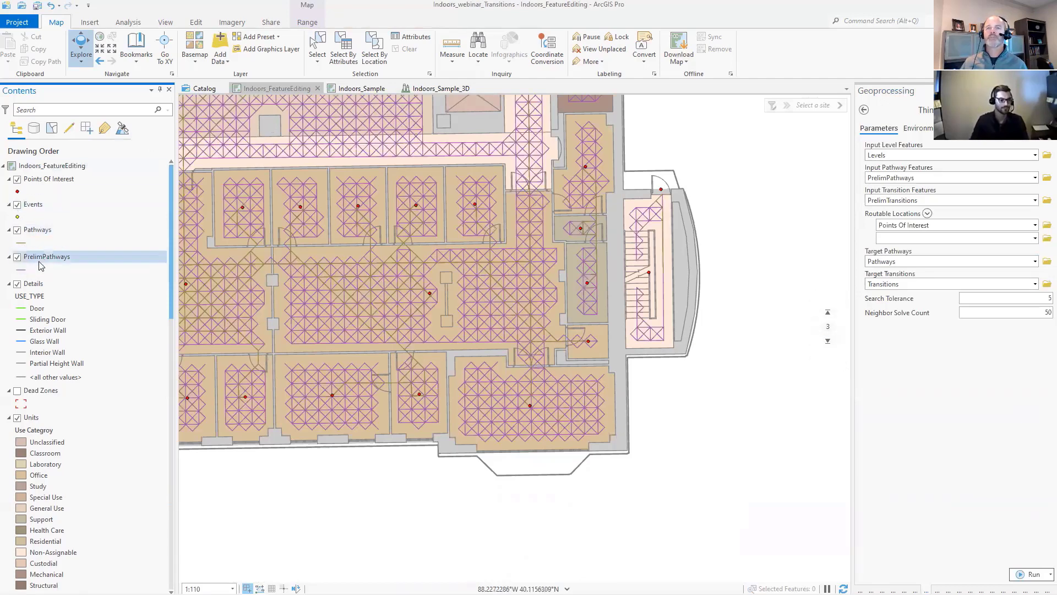
click(17, 256)
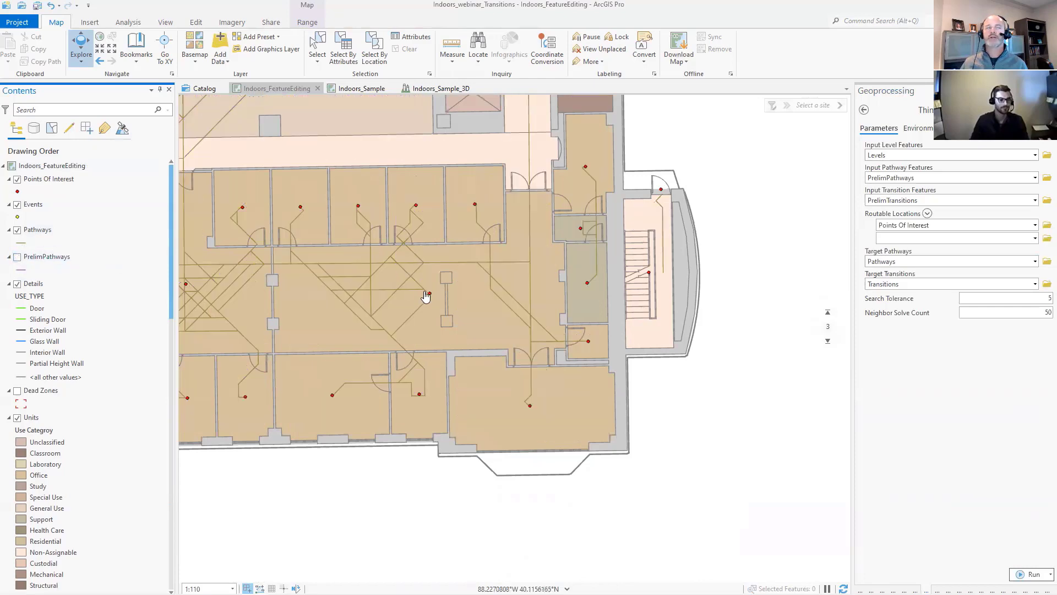
- Return to the Indoors_Sample map, search the geoprocessing tools for "transitions" and open the Generate Indoor Transitions tool
click(356, 89)
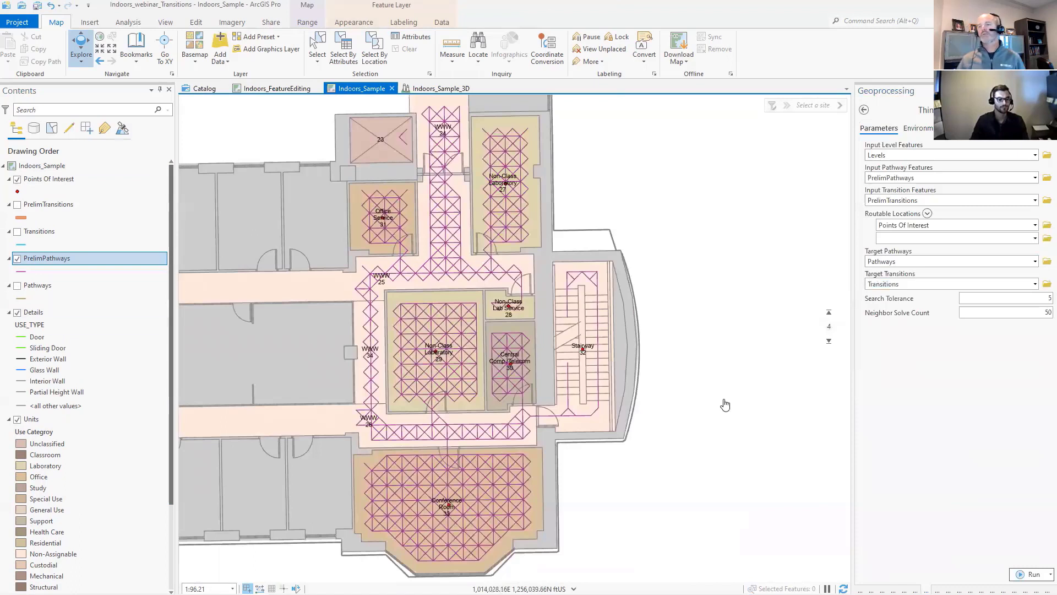
drag(711, 394, 674, 374)
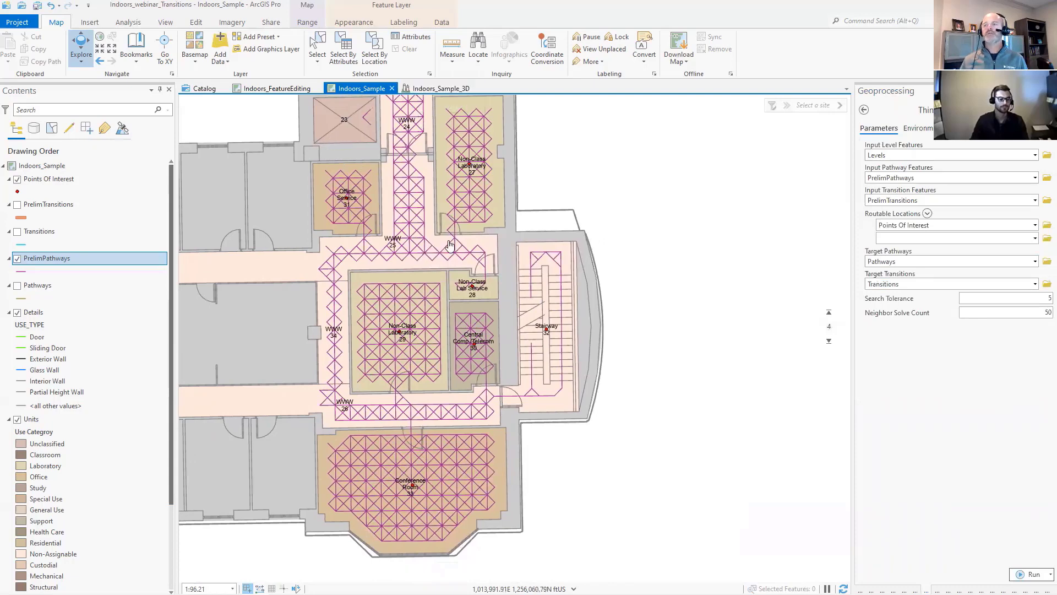
click(864, 109)
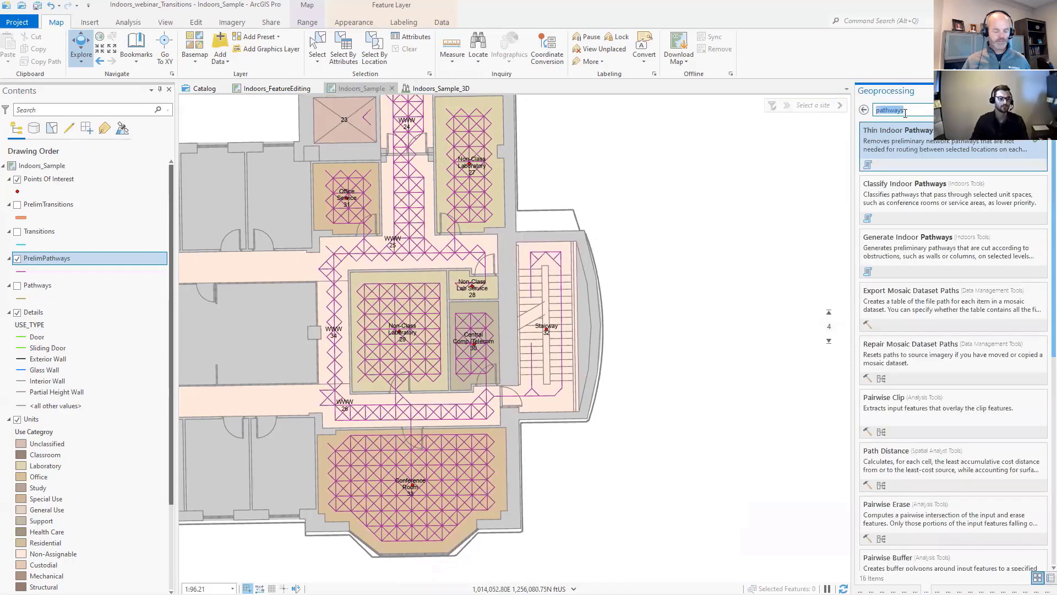
text(transitions)
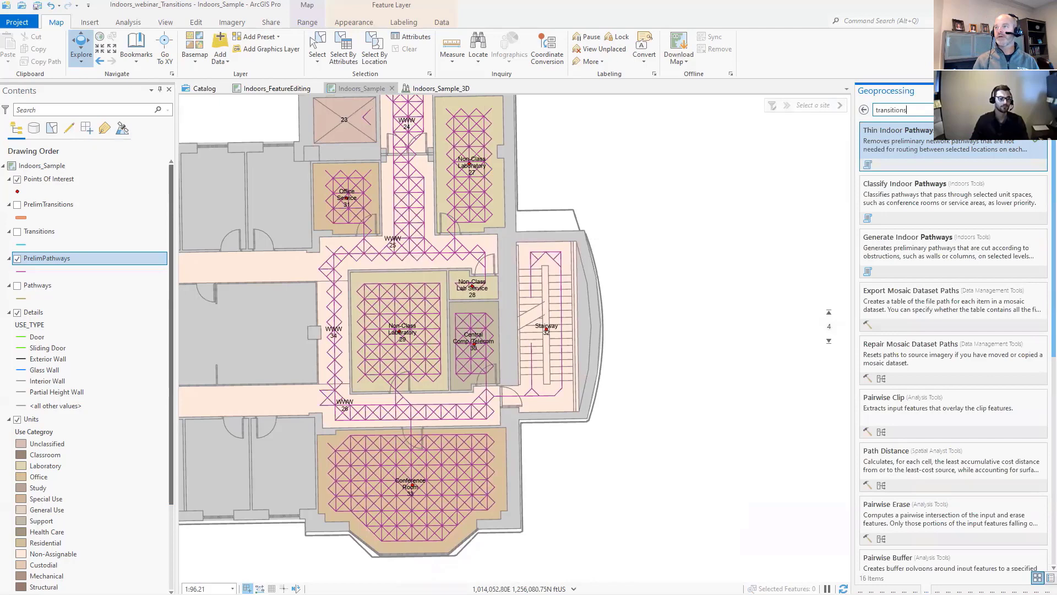
click(909, 149)
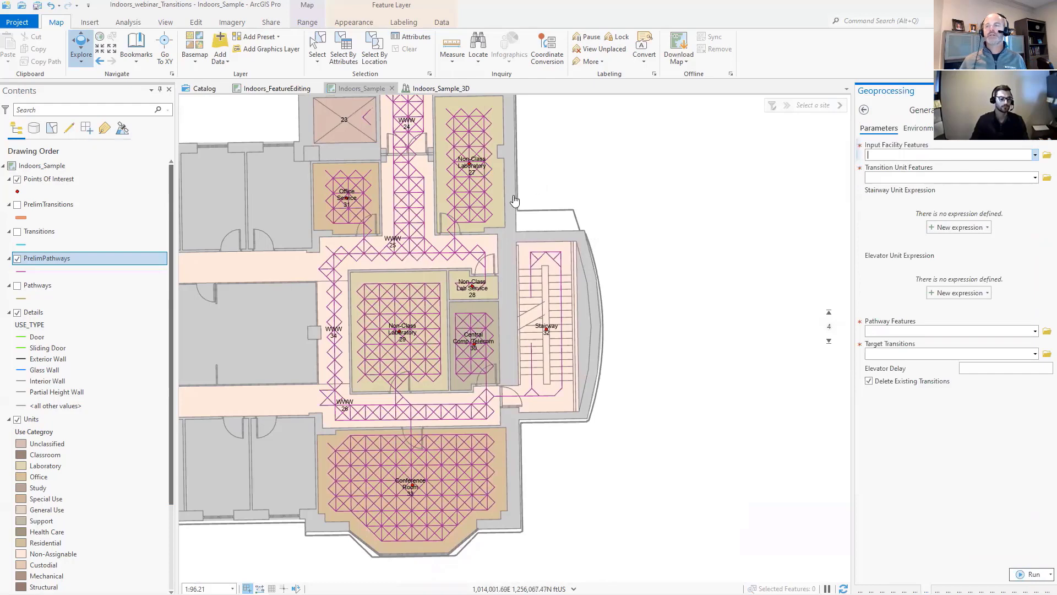
- Examine the vertical transitions connecting the floors in the Indoors_Sample_3D scene from several angles
click(425, 90)
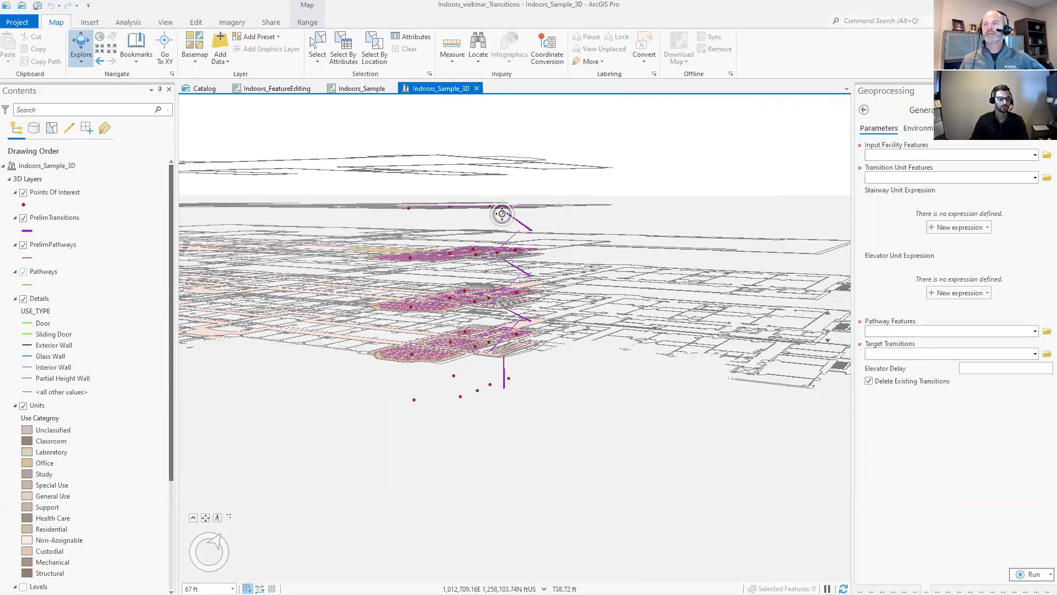
scroll(503, 219, up, 2)
drag(502, 220, 325, 207)
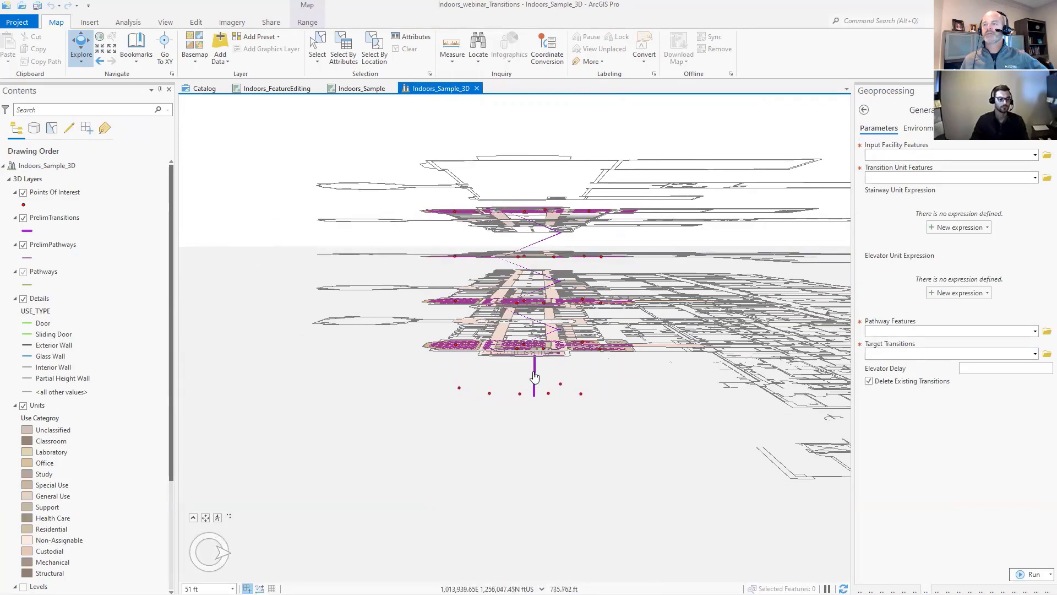
drag(373, 299, 416, 308)
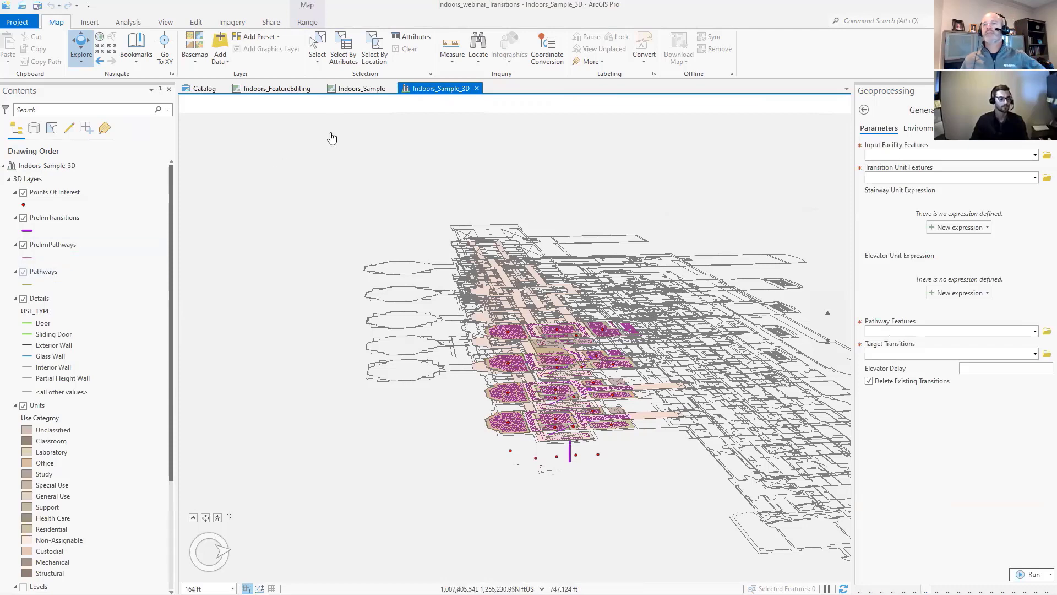
- Return to the project catalog and look through the PrelimNetwork feature dataset in CreatingRouteNetworks.gdb
click(347, 90)
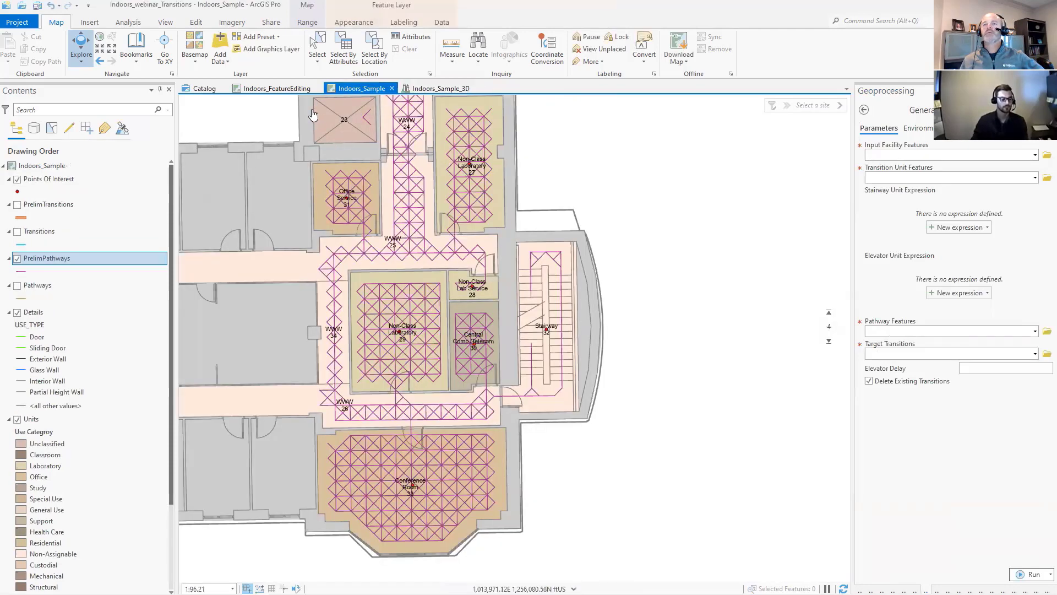
click(204, 89)
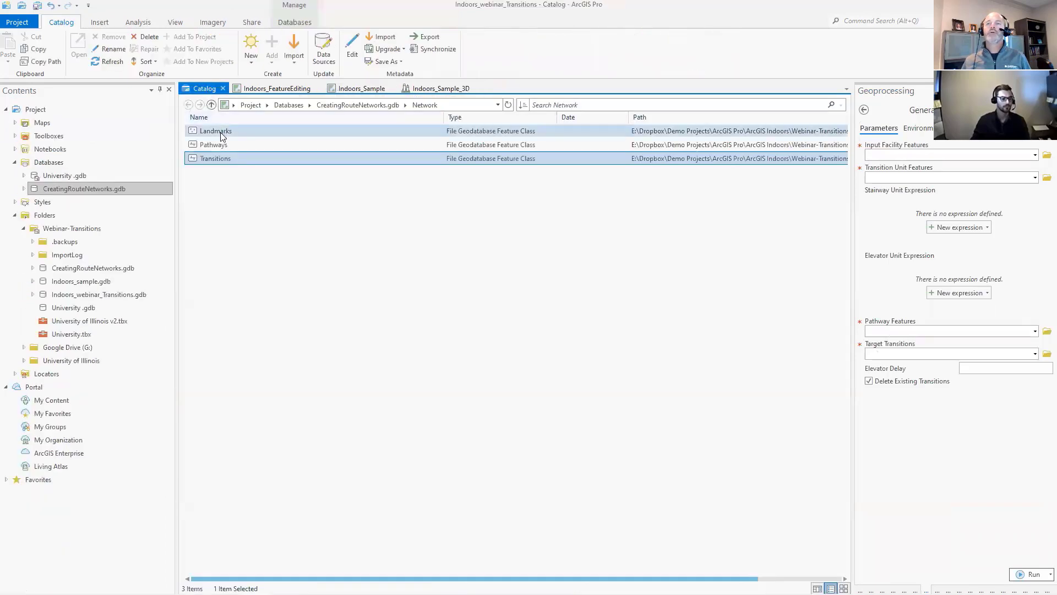
click(358, 105)
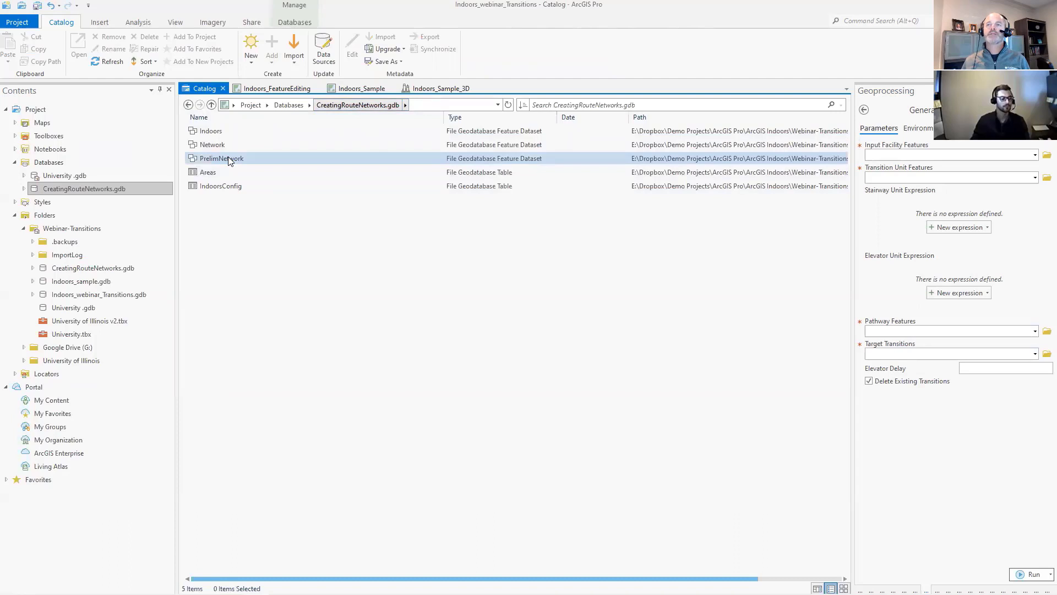
double_click(228, 158)
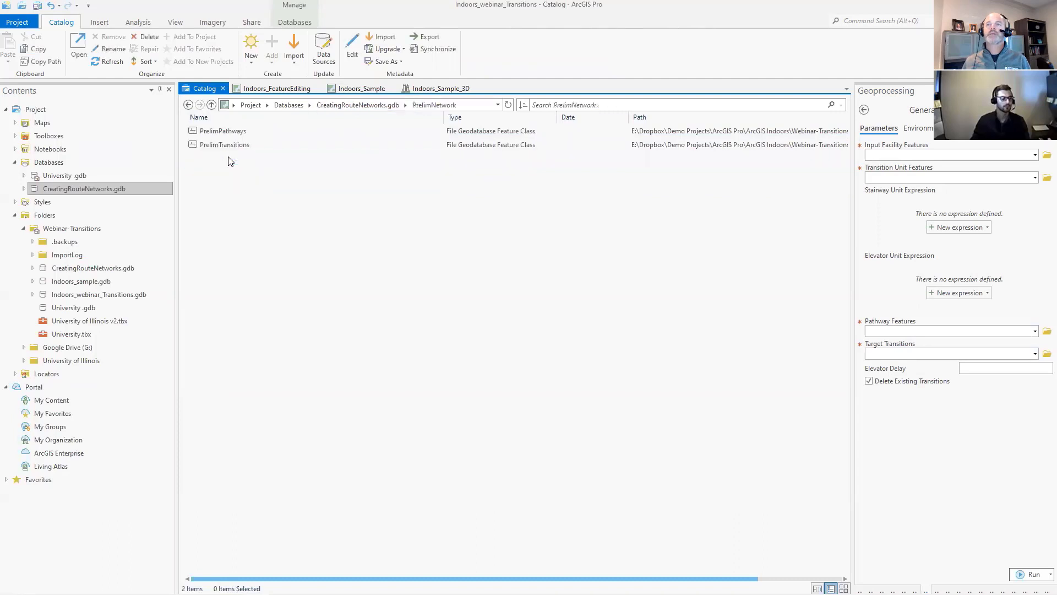
click(358, 105)
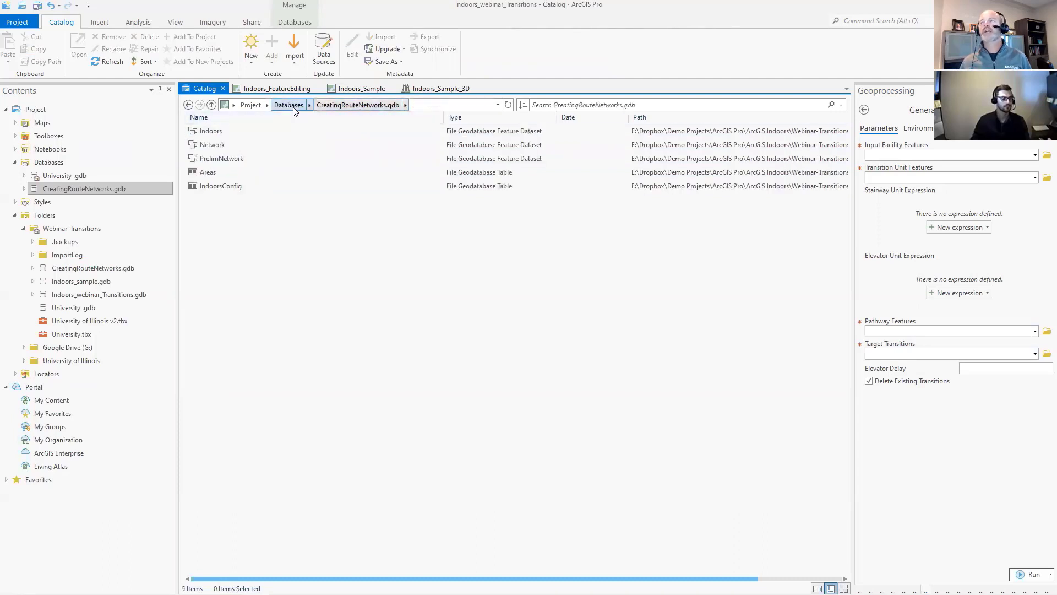
- Check the other geodatabases for a network dataset and open the properties of PrelimNetwork_ND in Indoors_webinar_Transitions.gdb
click(83, 176)
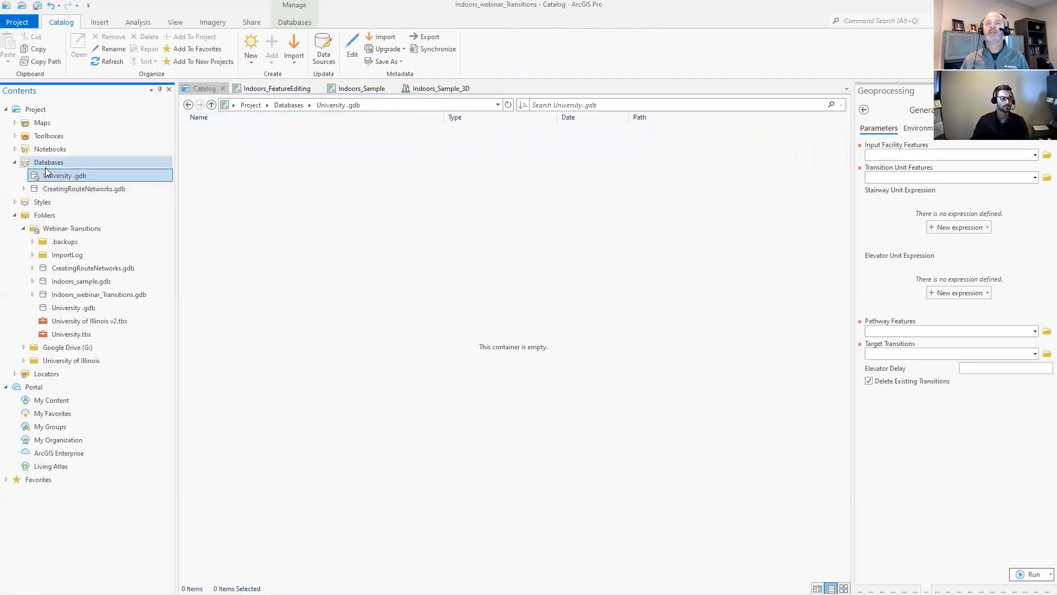
click(83, 281)
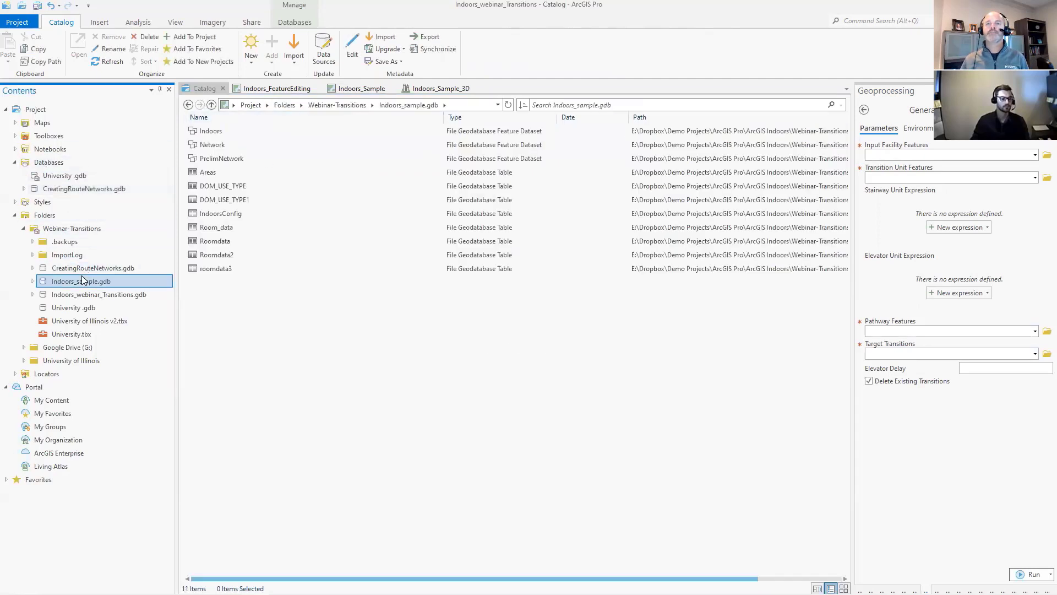
double_click(212, 145)
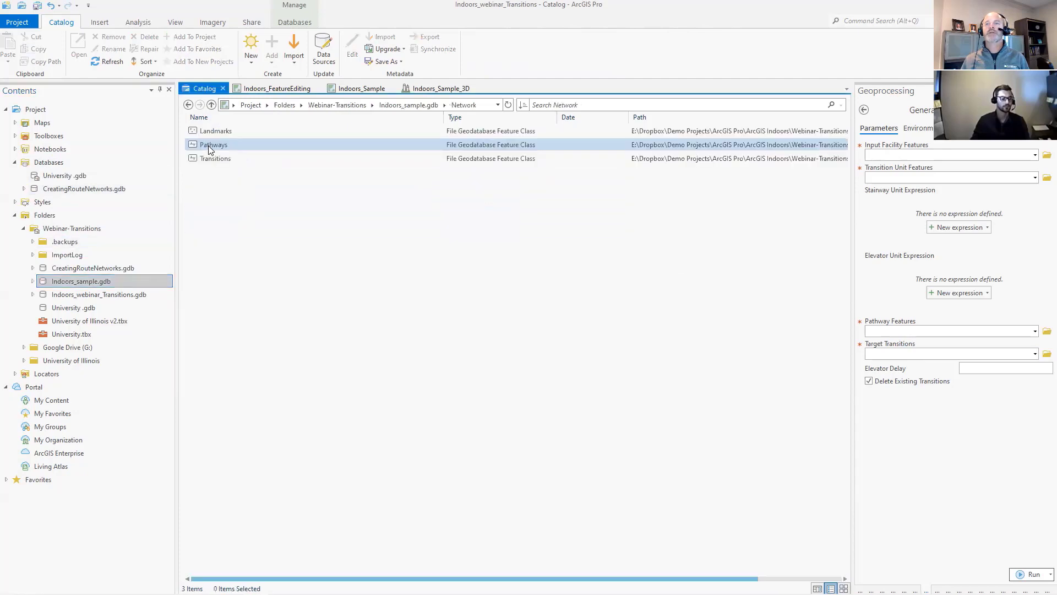
click(65, 295)
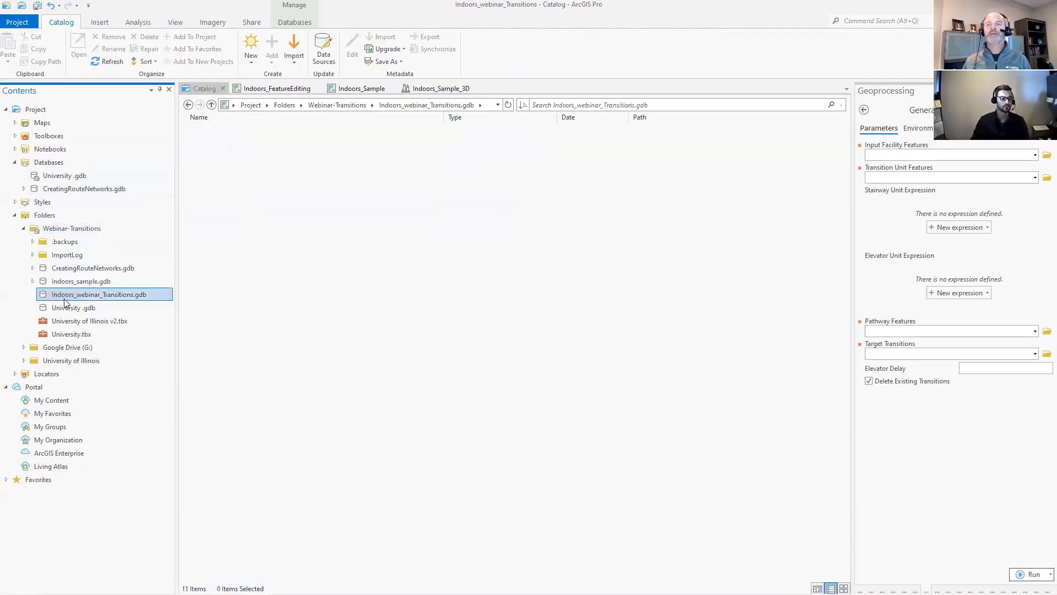
double_click(229, 133)
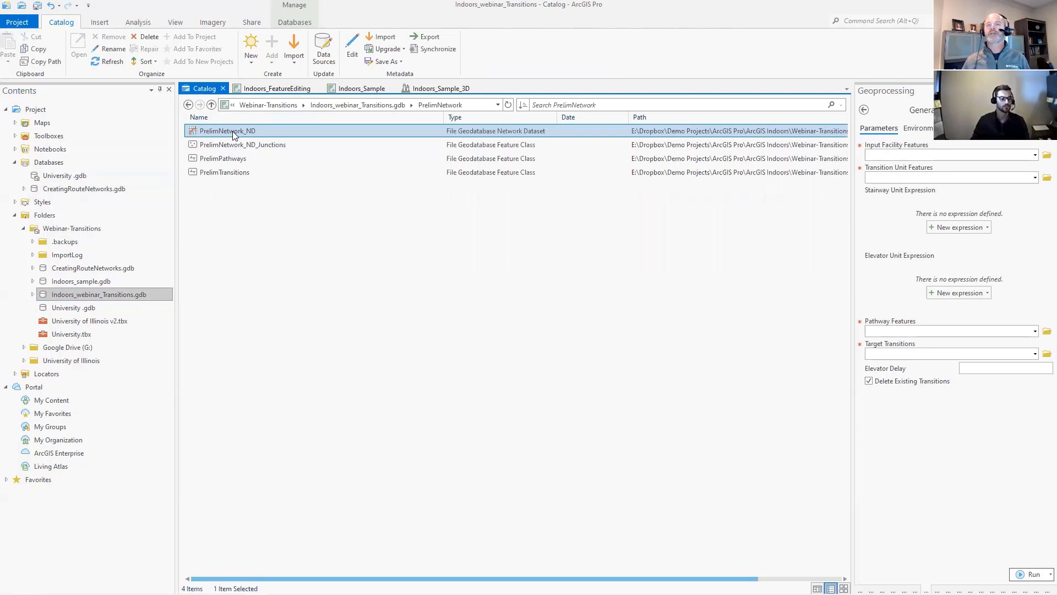
right_click(233, 136)
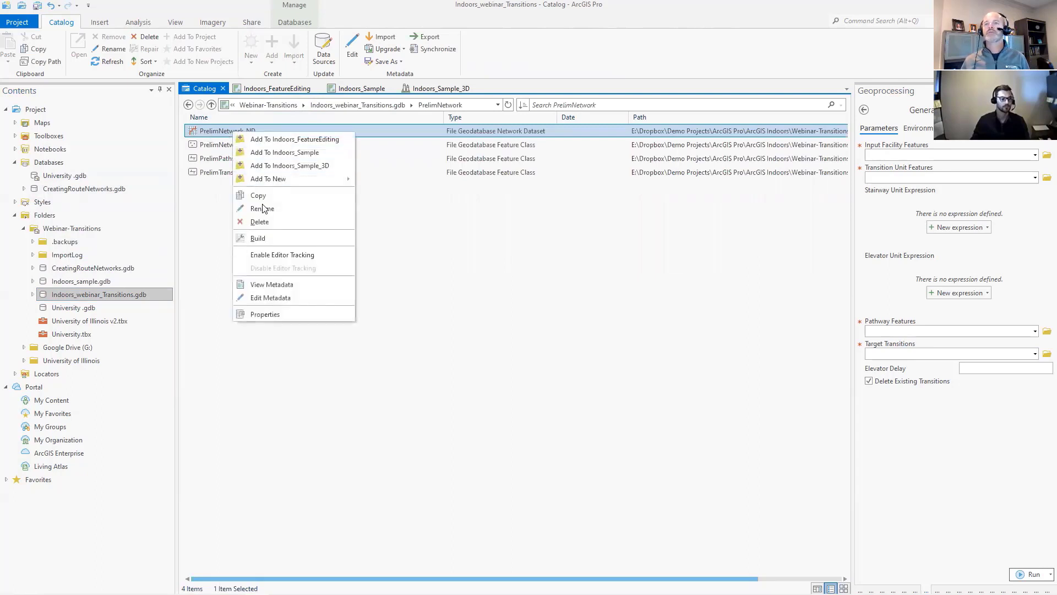
click(265, 314)
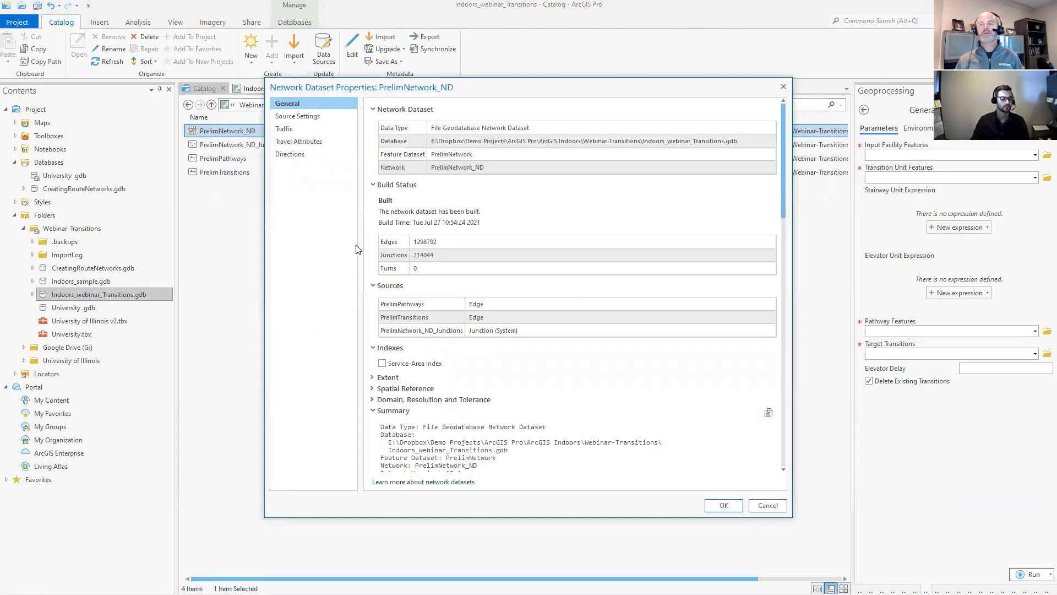
- Review the source, vertical connectivity, traffic, travel attribute and directions settings of PrelimNetwork_ND, and close its properties without changes
click(296, 119)
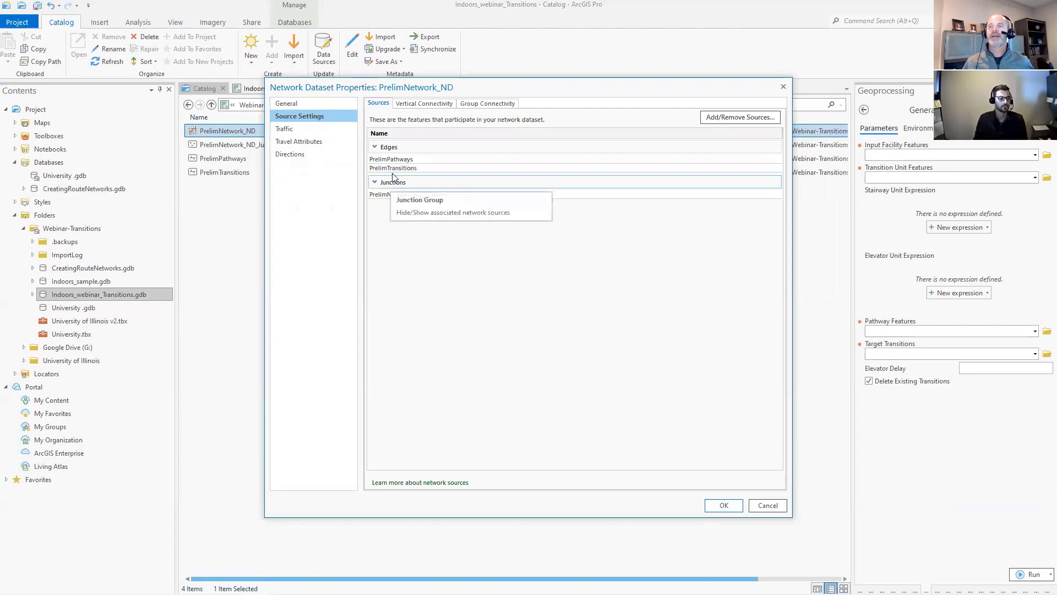
click(404, 107)
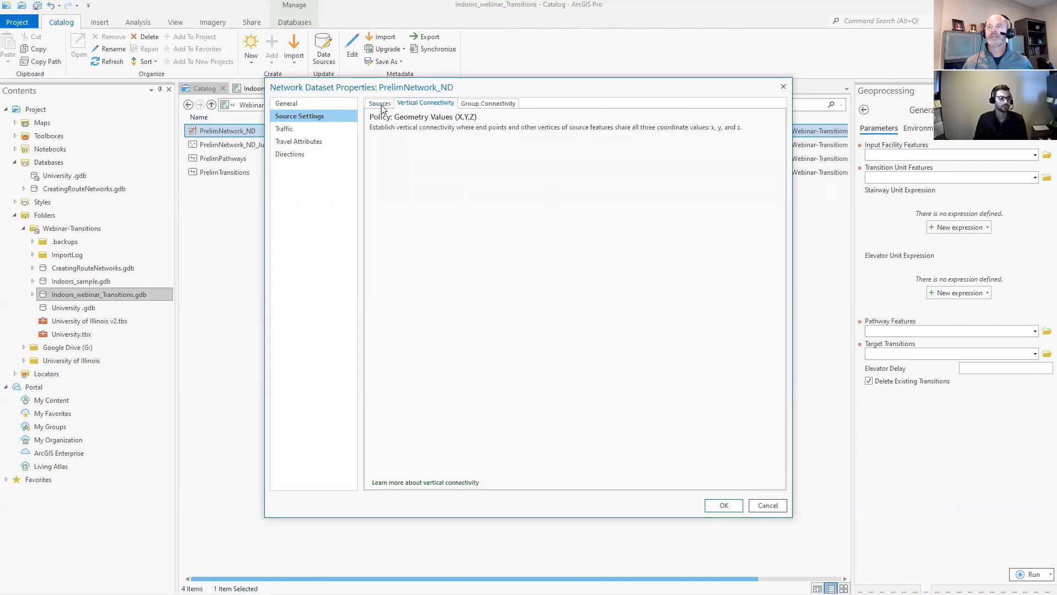
click(380, 105)
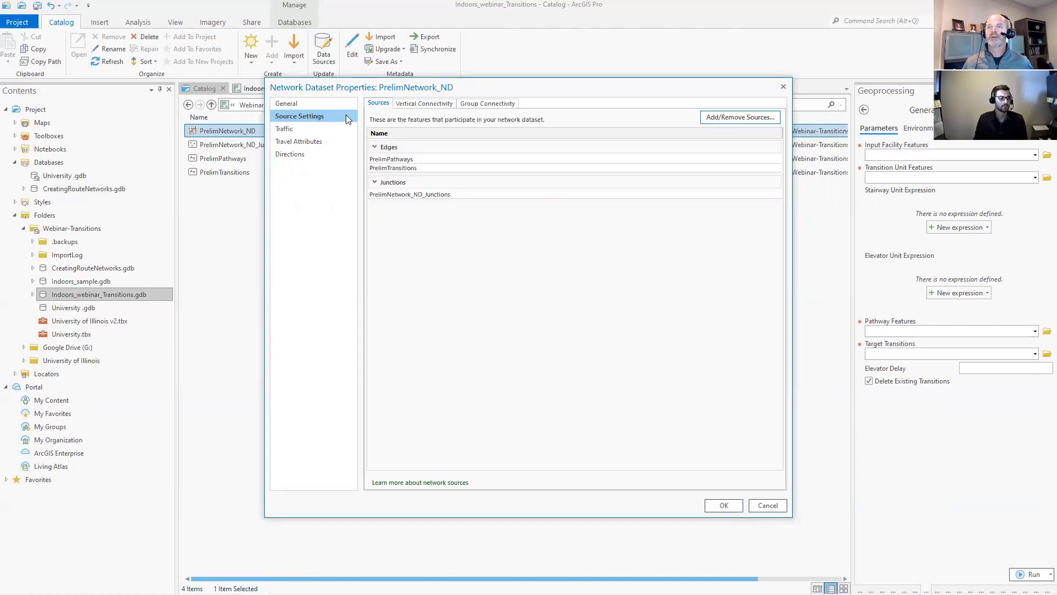
click(294, 131)
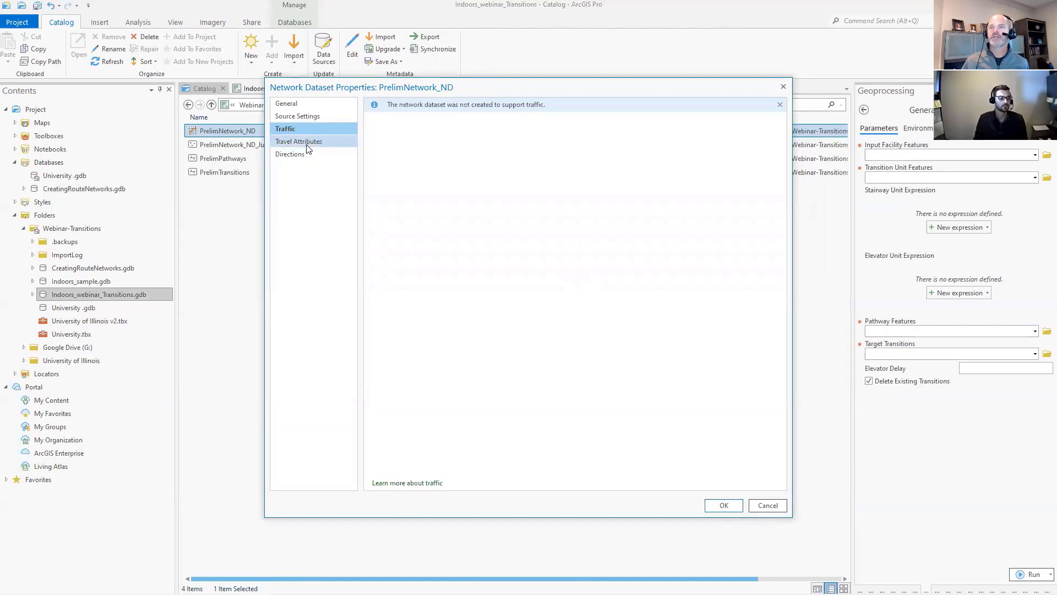
click(306, 145)
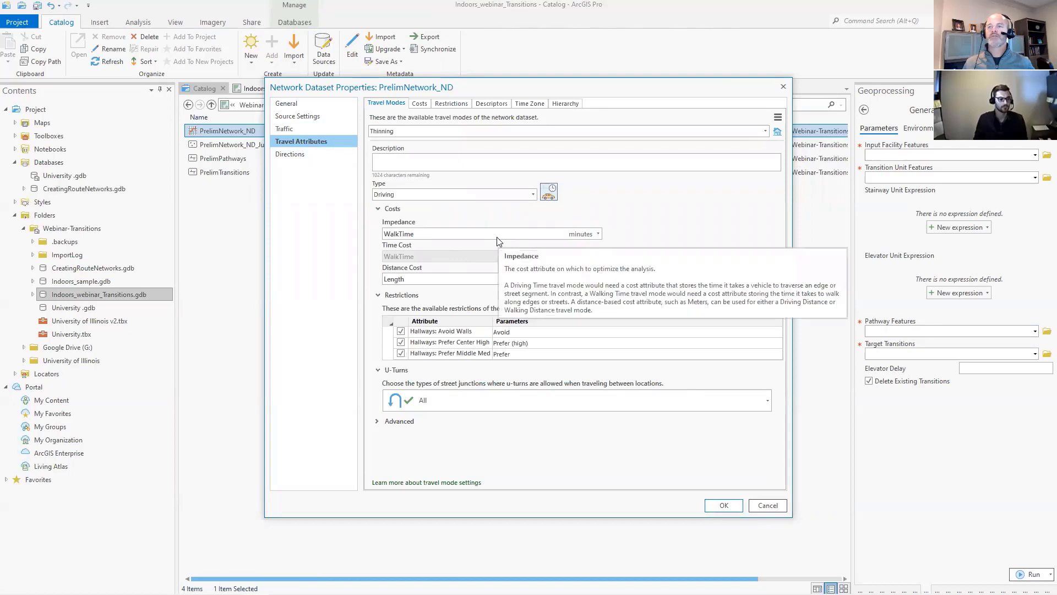
click(288, 154)
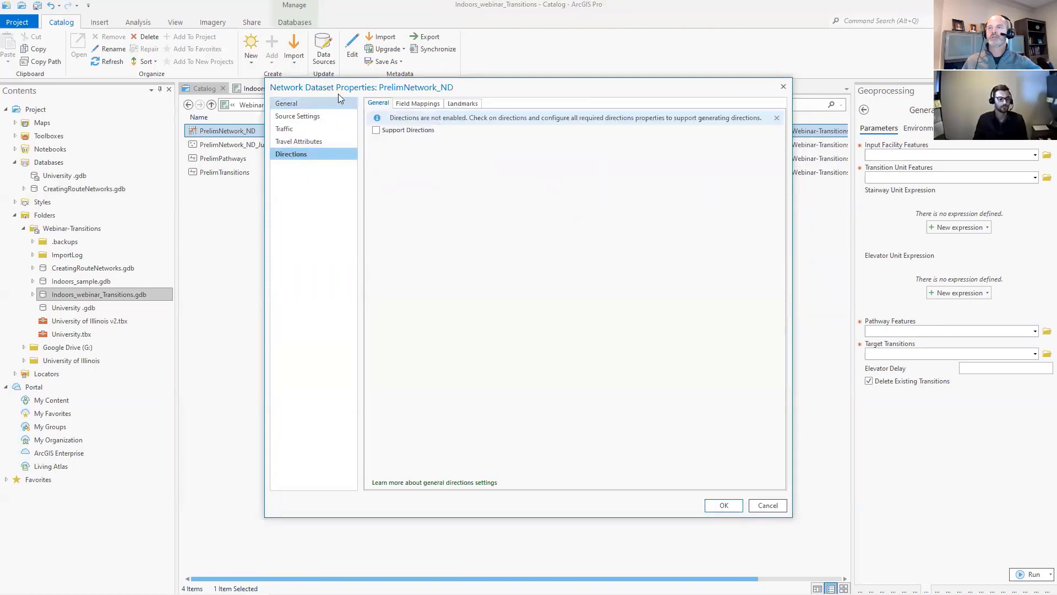
drag(337, 90, 322, 108)
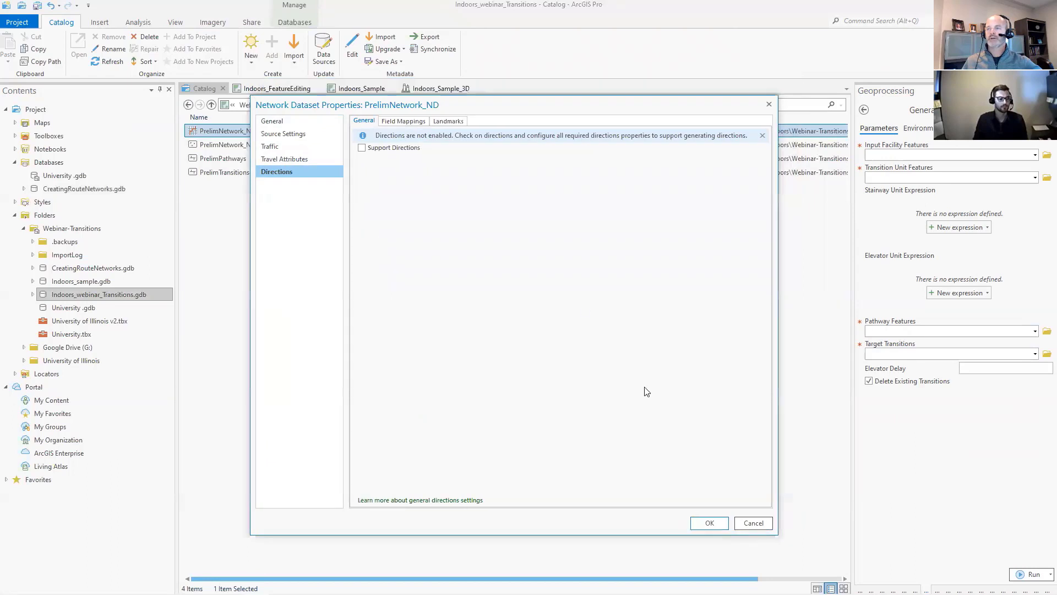
click(752, 523)
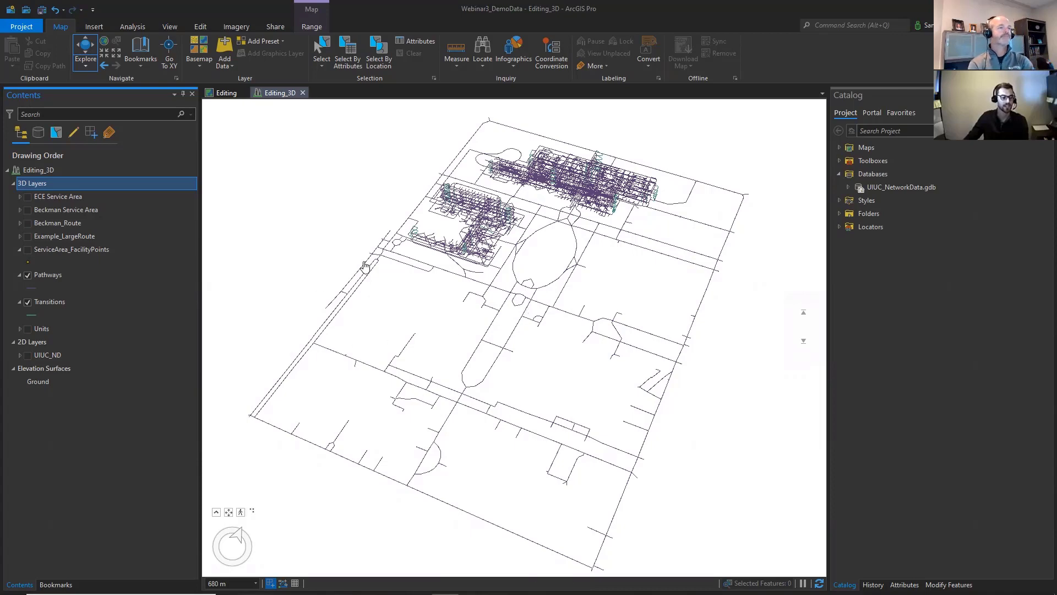
- In the Webinar3_DemoData project's Editing_3D scene, examine how the outdoor campus pathways connect to the indoor building networks
drag(530, 302, 498, 315)
scroll(366, 314, up, 1)
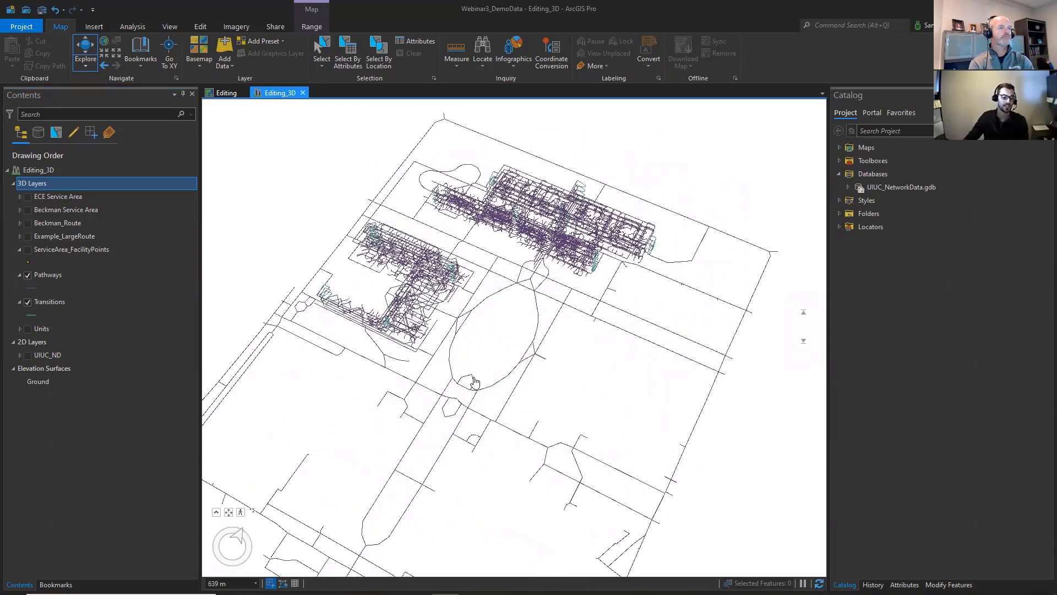
scroll(478, 391, down, 2)
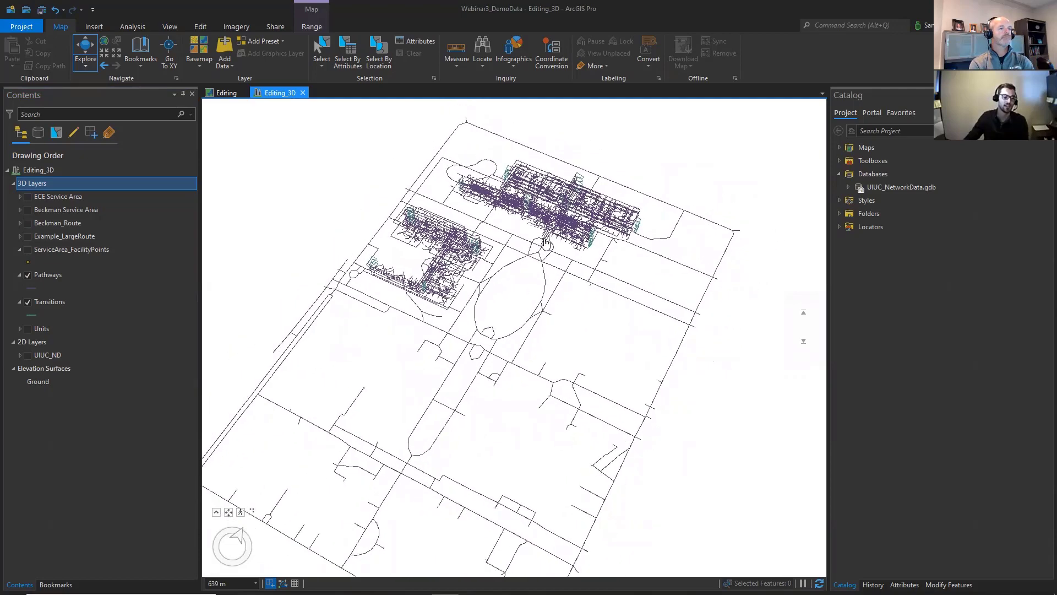
scroll(481, 217, up, 3)
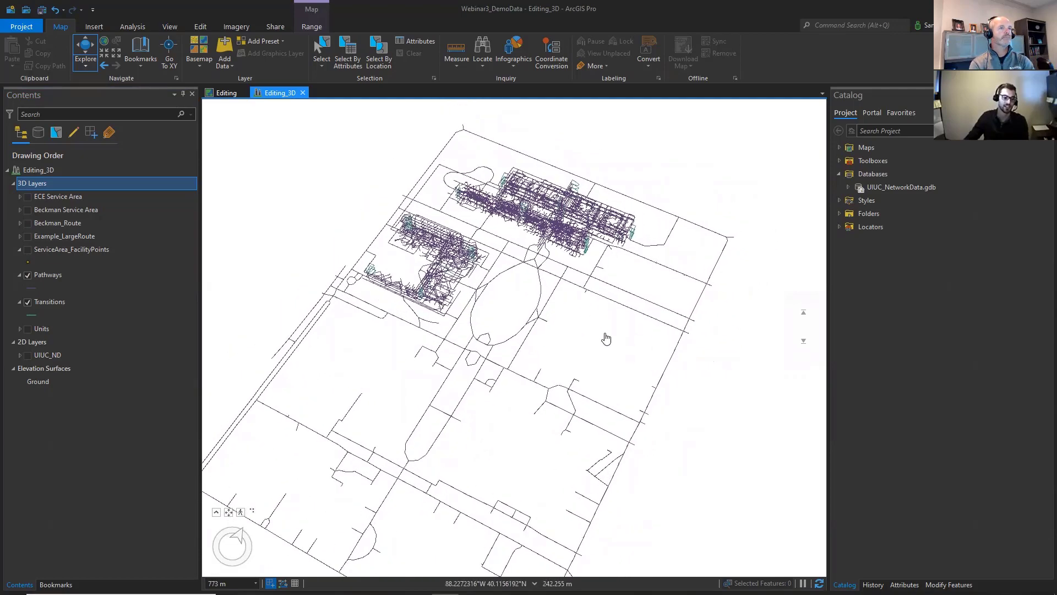
drag(481, 217, 519, 389)
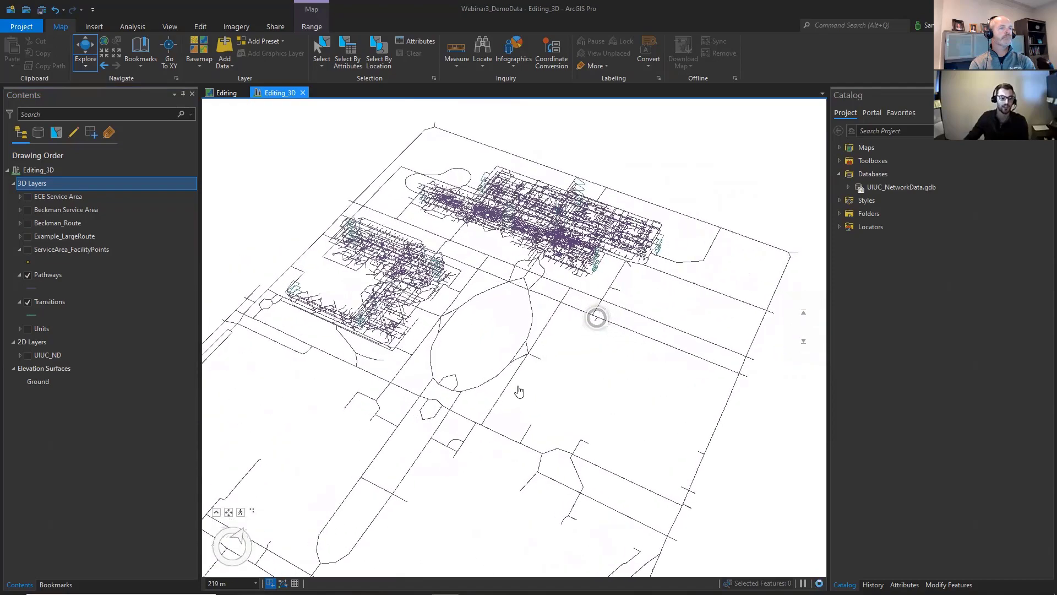
drag(580, 330, 638, 280)
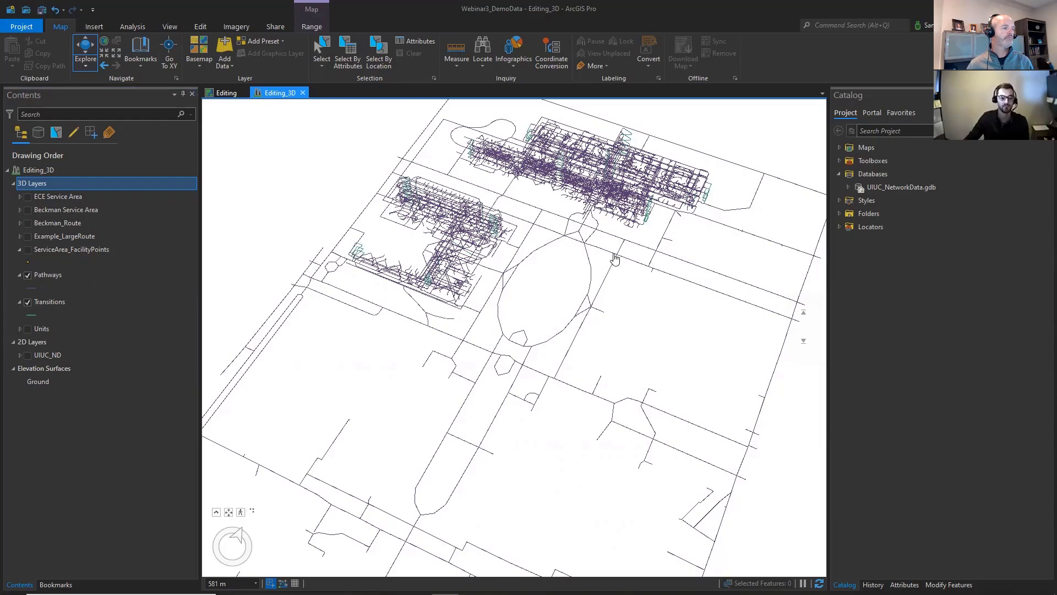
drag(577, 258, 445, 273)
drag(523, 406, 741, 511)
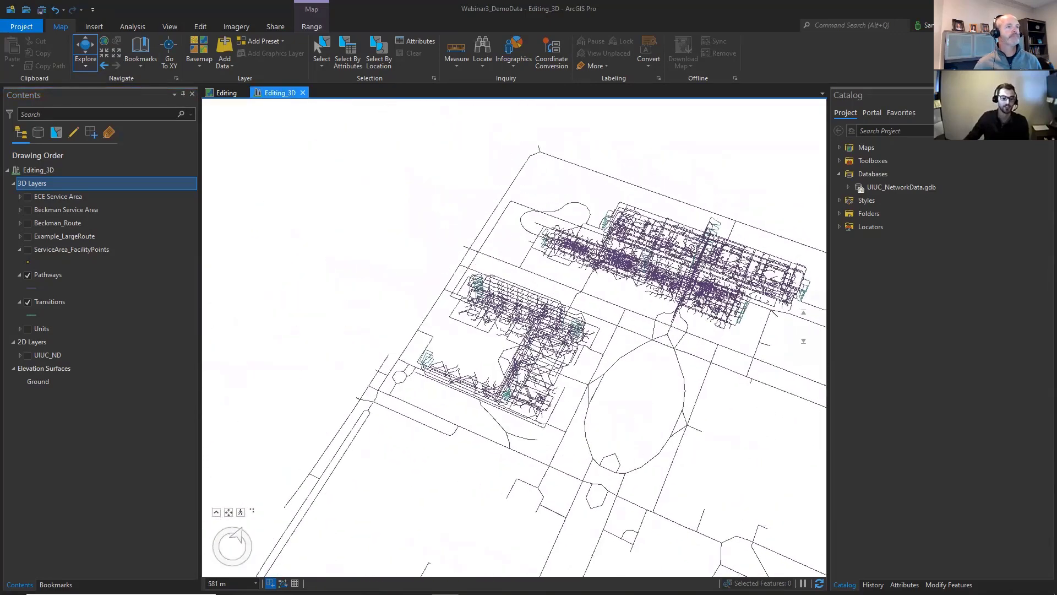
drag(633, 448, 493, 312)
mouse_move(535, 216)
mouse_down()
mouse_move(559, 243)
mouse_move(649, 231)
mouse_move(382, 130)
mouse_move(593, 139)
mouse_move(578, 179)
mouse_move(531, 231)
mouse_up()
click(322, 47)
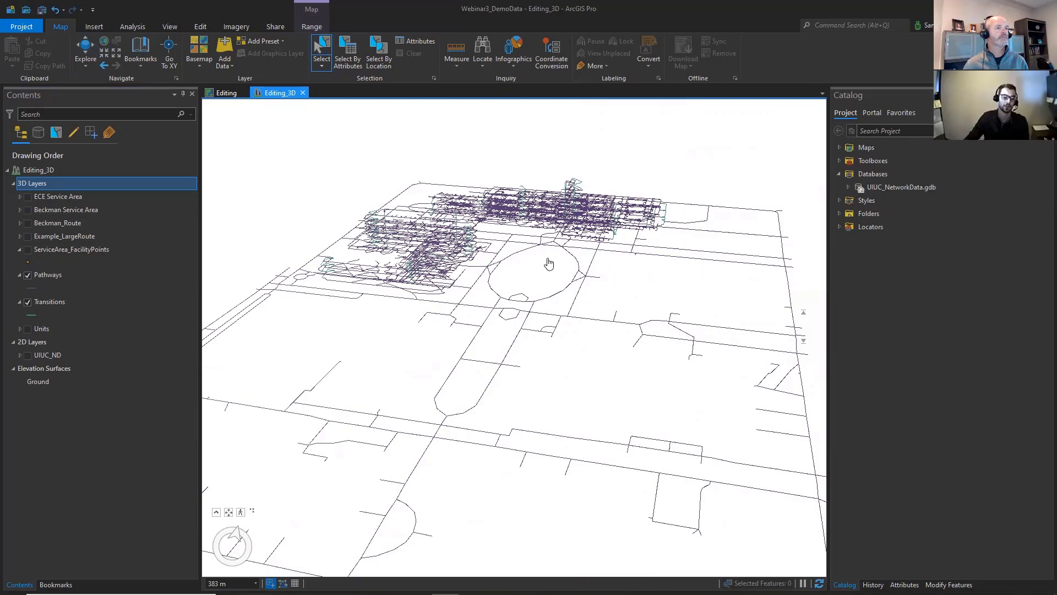
drag(549, 264, 475, 267)
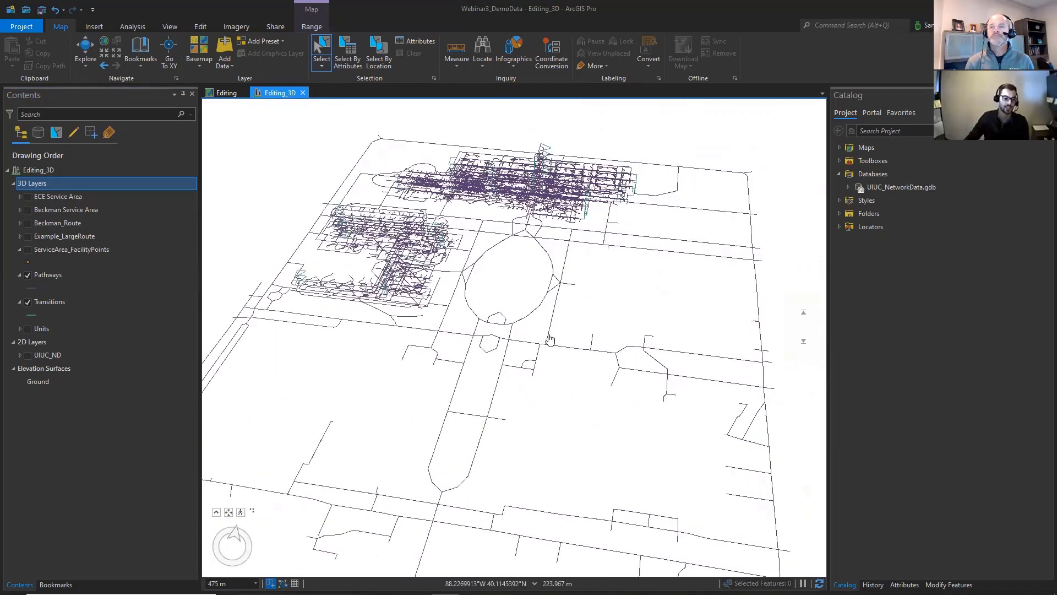
drag(547, 338, 614, 317)
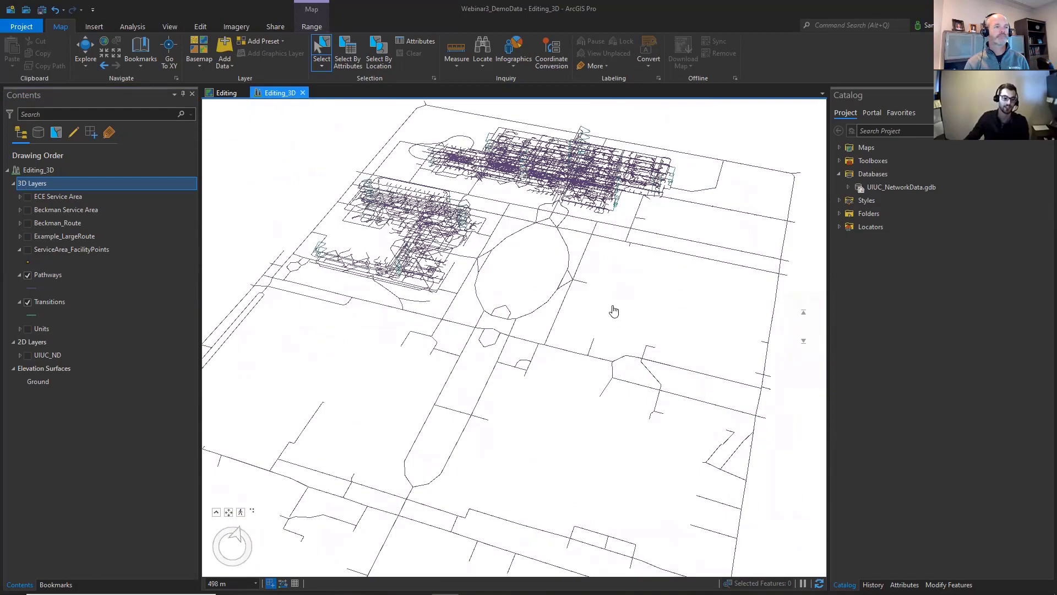
scroll(615, 318, down, 5)
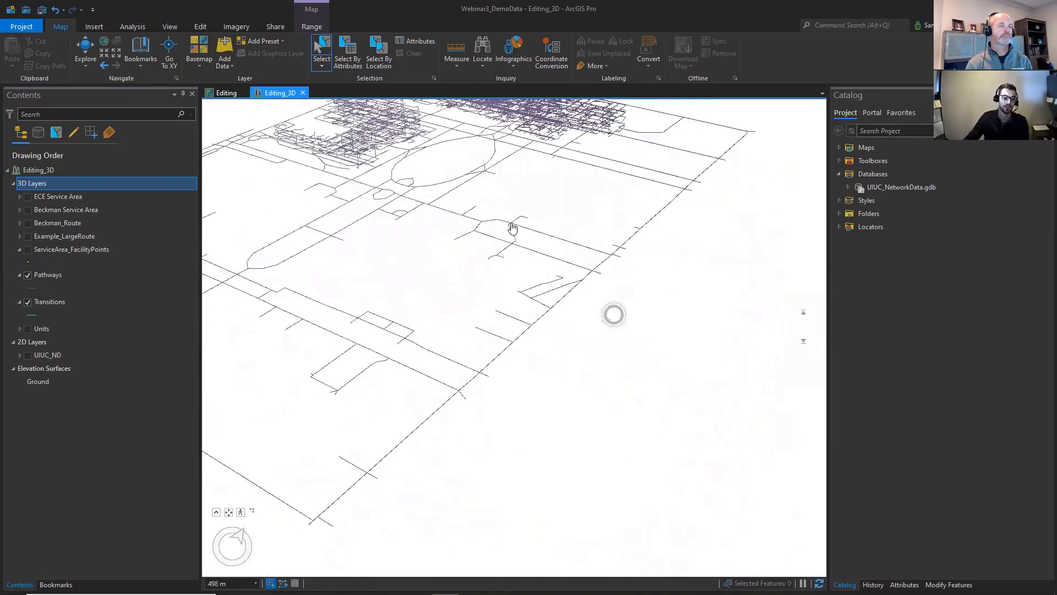
scroll(632, 288, up, 5)
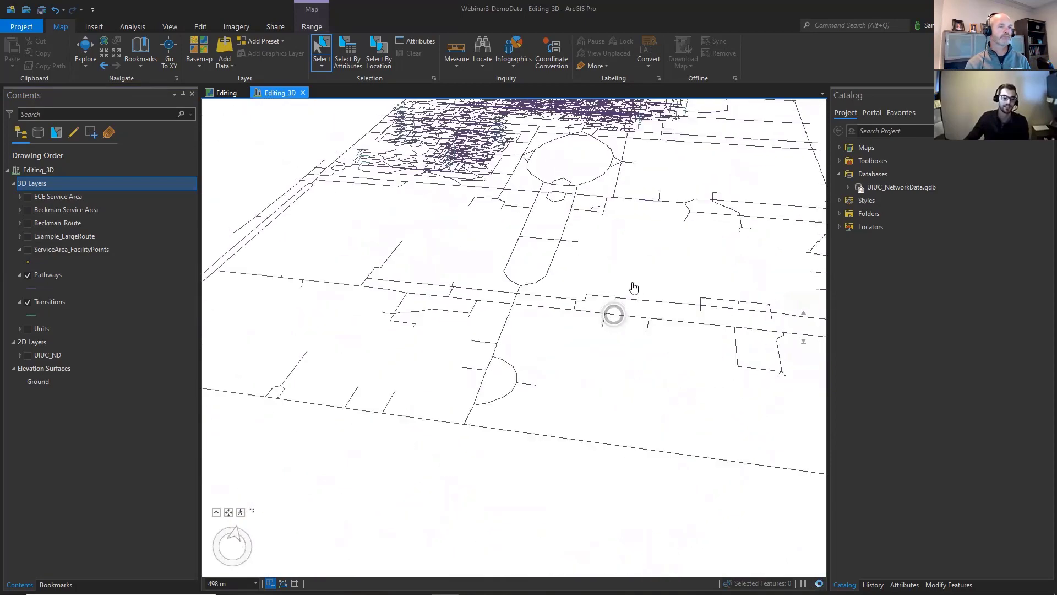
scroll(605, 325, up, 3)
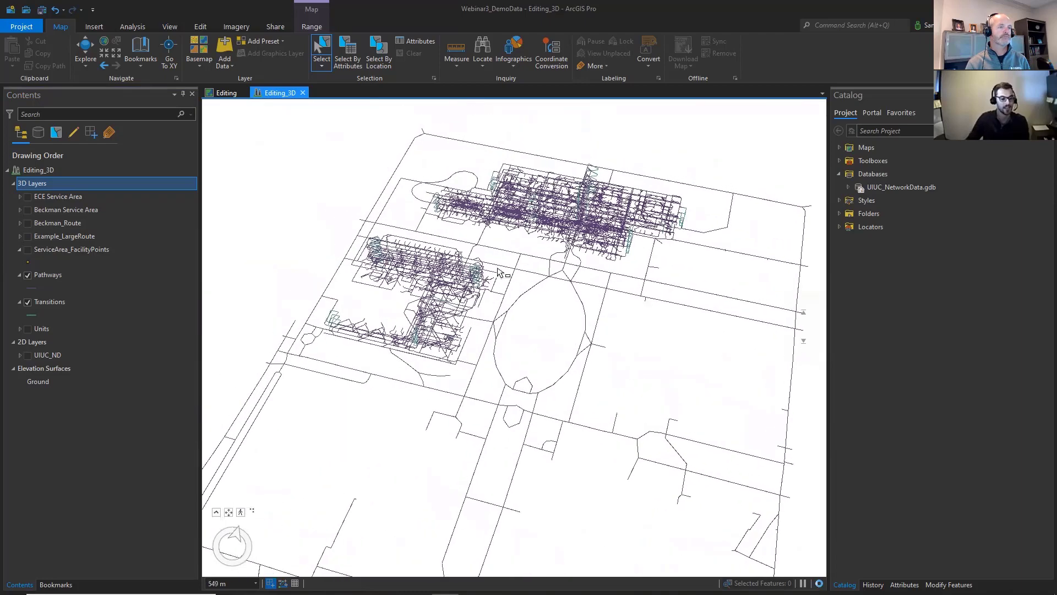
- Examine the stairway transitions at the corner of the larger building's indoor network up close
click(86, 50)
drag(566, 263, 518, 272)
scroll(518, 272, down, 3)
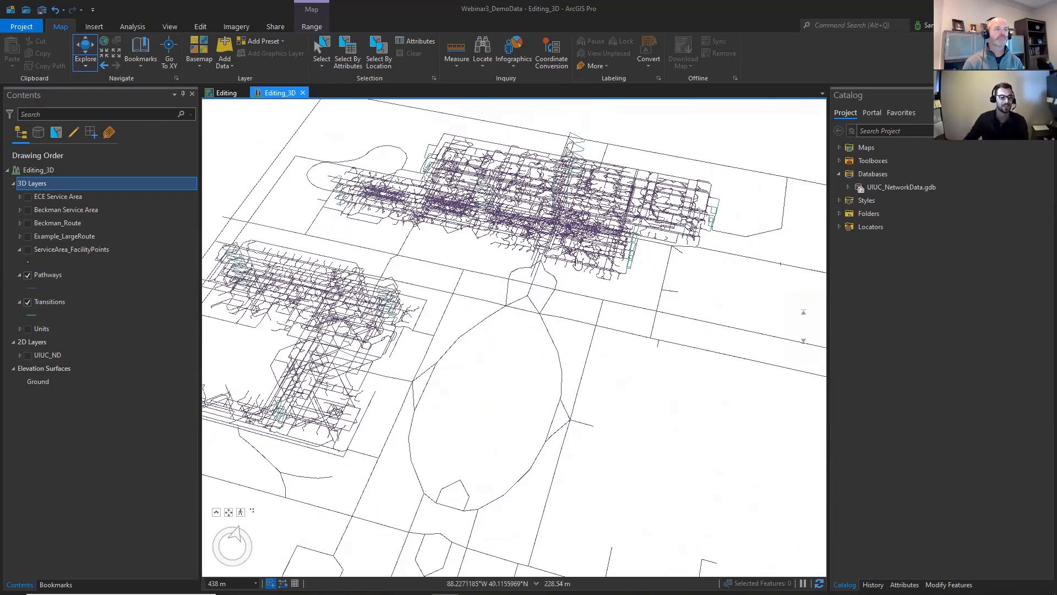
drag(589, 278, 531, 287)
scroll(585, 287, up, 5)
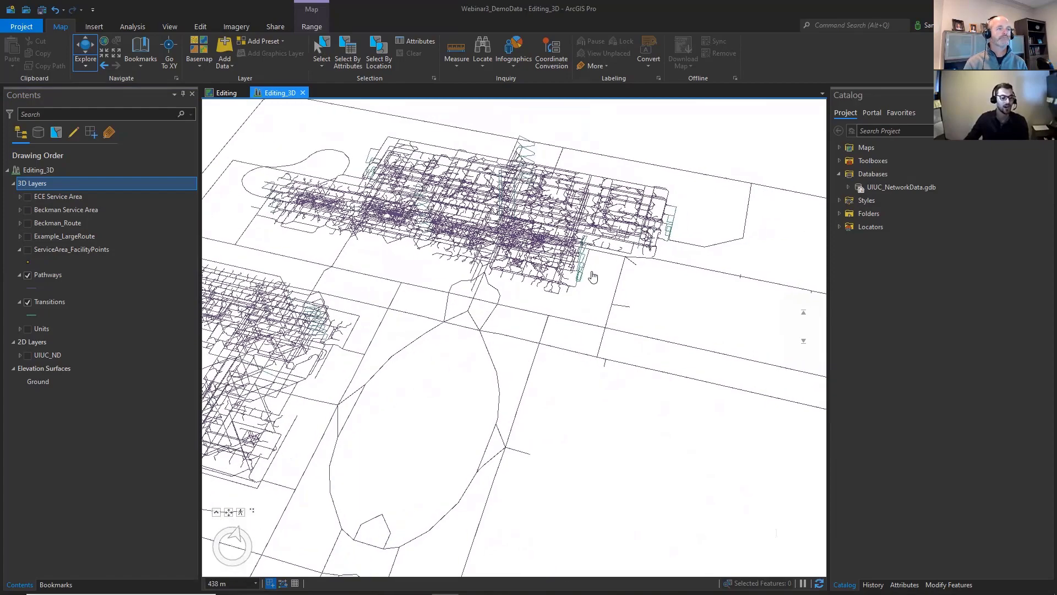
scroll(471, 361, down, 6)
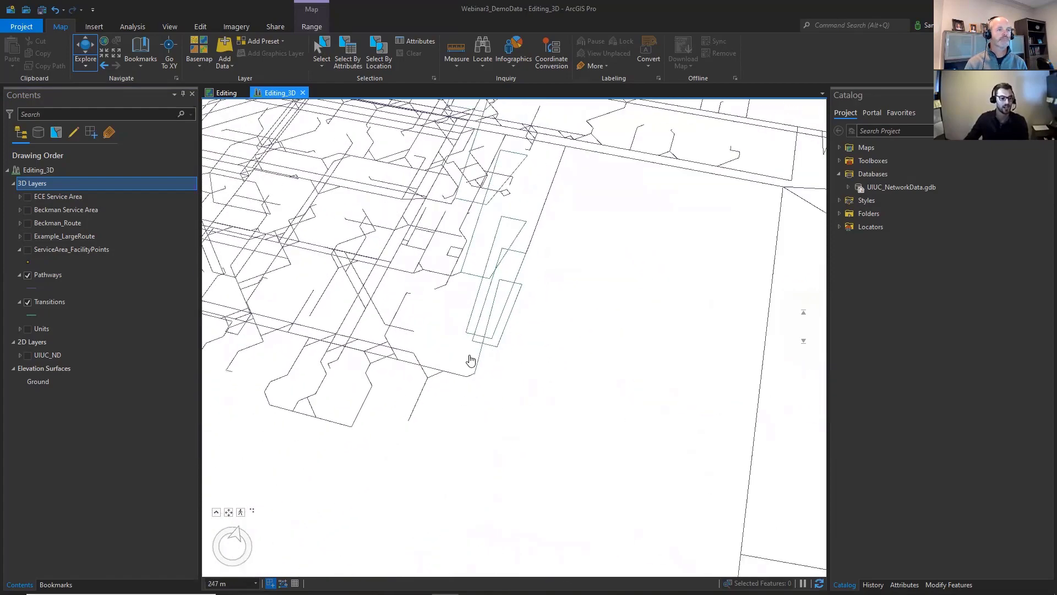
- Examine the indoor building networks and surrounding outdoor pathways from several angles, ending with an overview of the whole campus network
drag(468, 364, 73, 5)
click(104, 65)
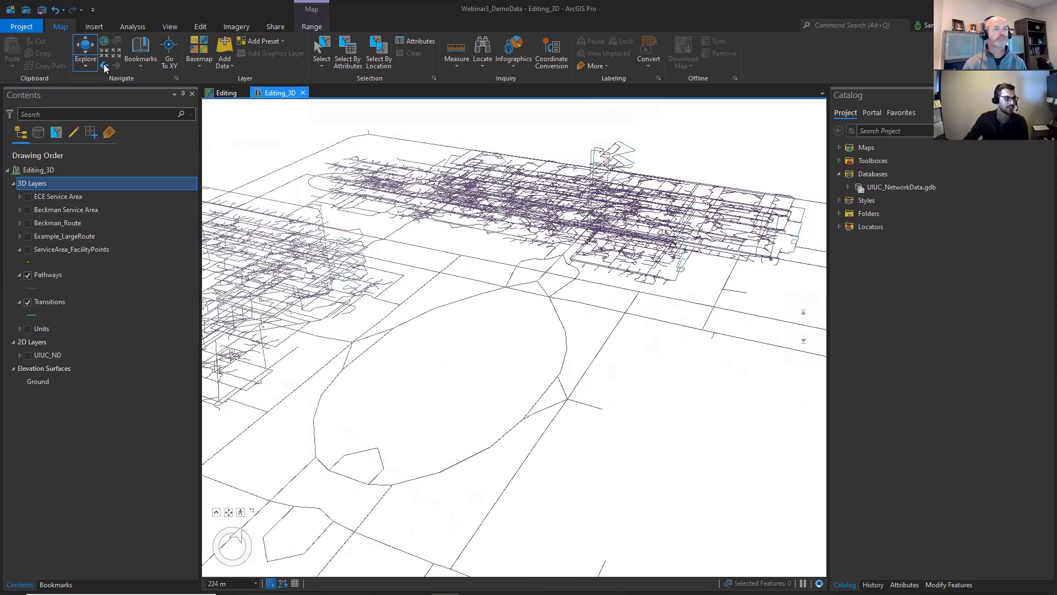
drag(600, 399, 254, 280)
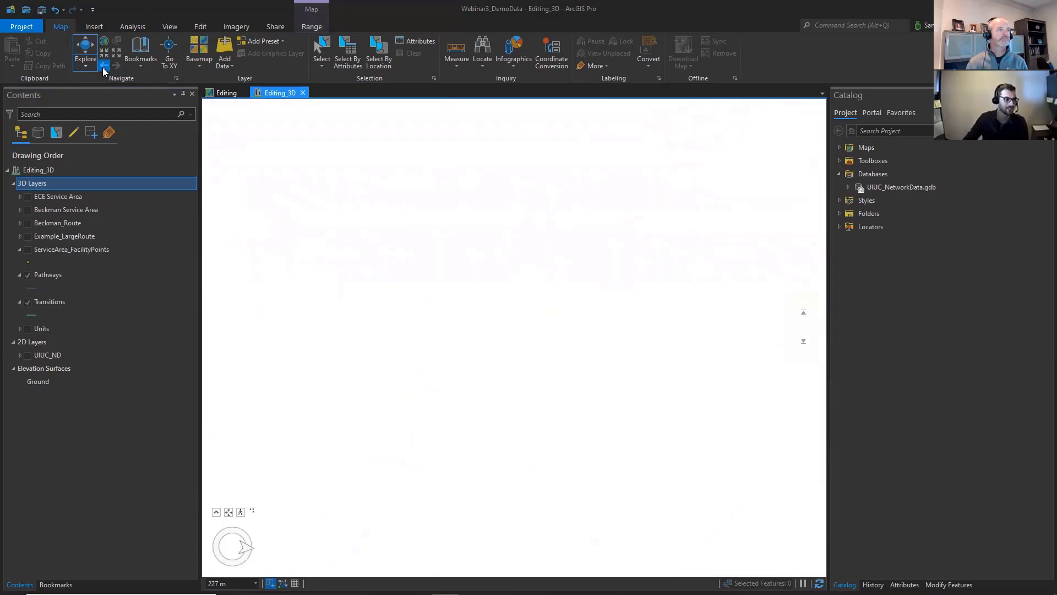
click(104, 66)
scroll(627, 300, down, 3)
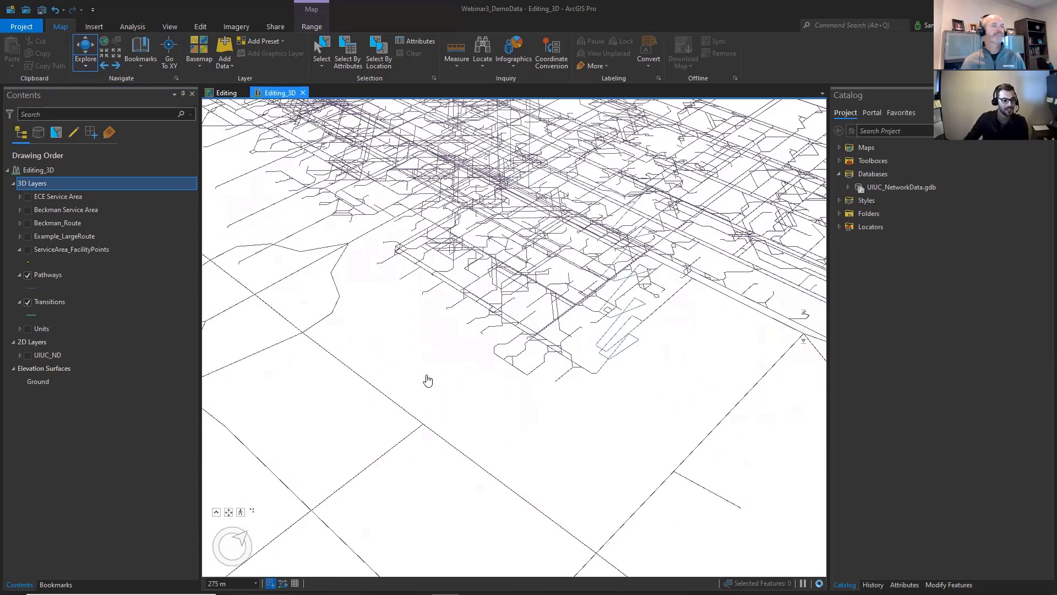
drag(430, 380, 550, 375)
scroll(515, 351, down, 2)
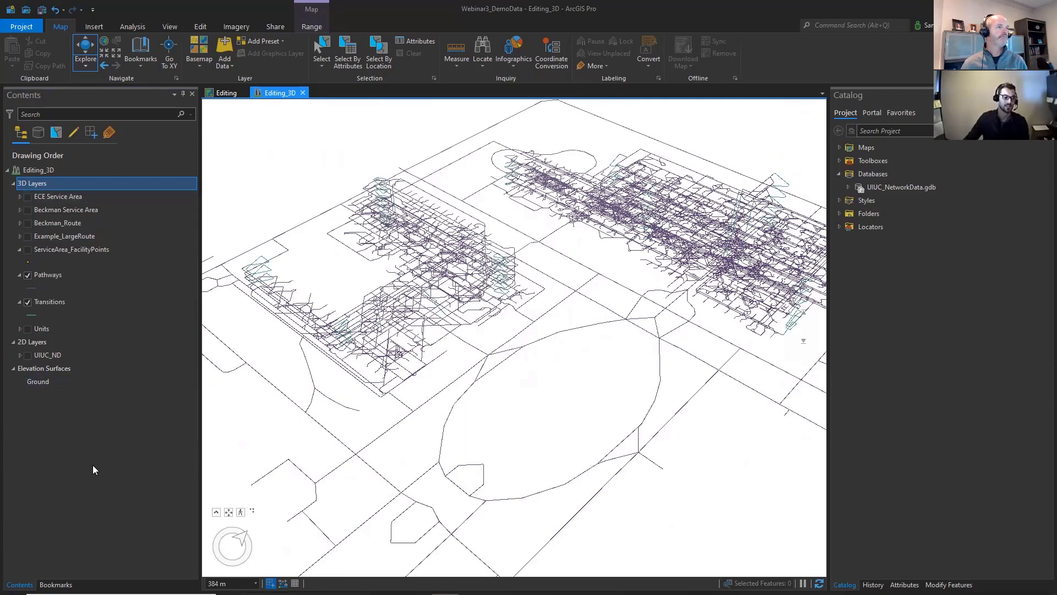
- Show the UIUC_ND layer and use Explore Network to query outdoor pathway edges and their connectivity
click(47, 355)
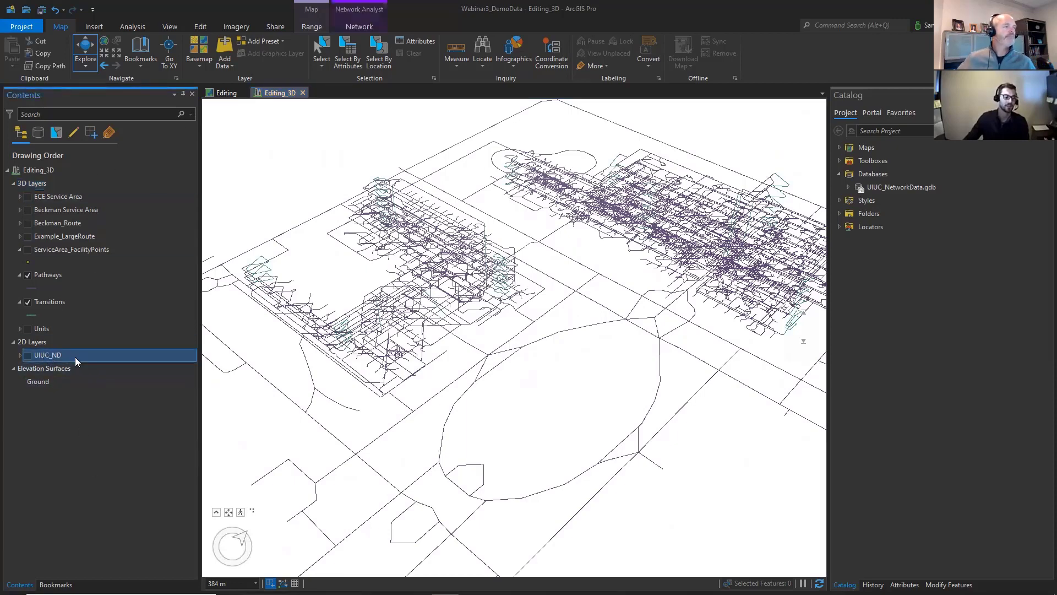
click(364, 26)
click(15, 56)
drag(553, 448, 553, 303)
click(27, 356)
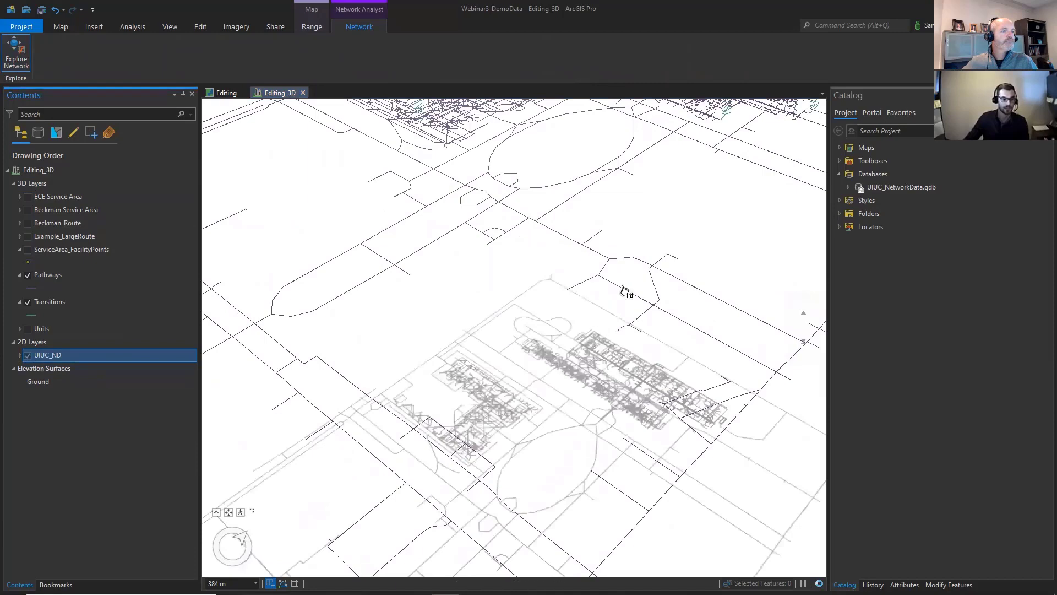
drag(625, 291, 609, 413)
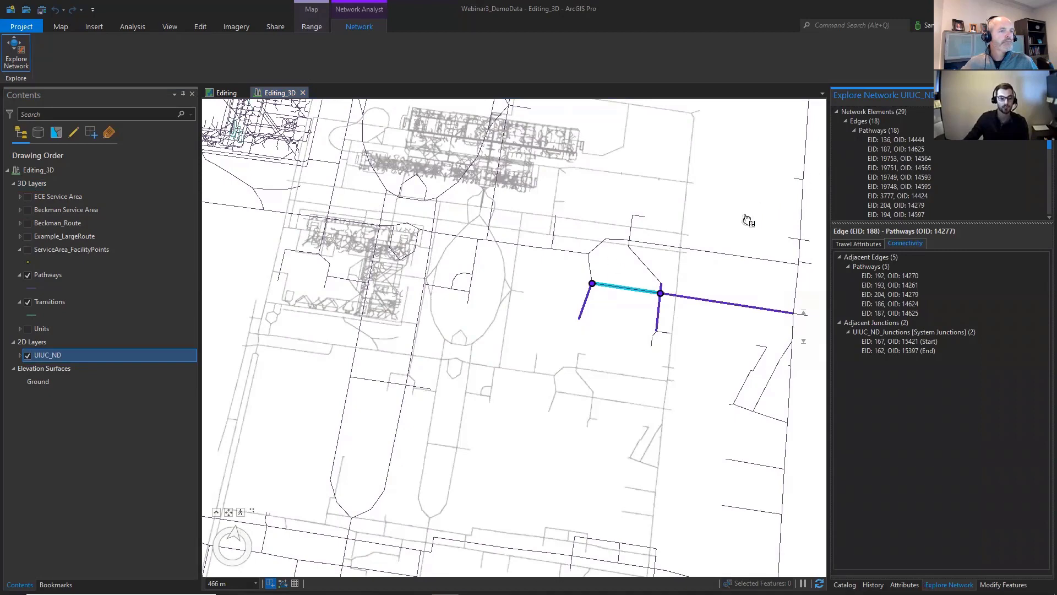
- Inspect the adjacent edges and the start and end junctions of the queried pathway edge, and close the network exploration
drag(598, 375, 499, 328)
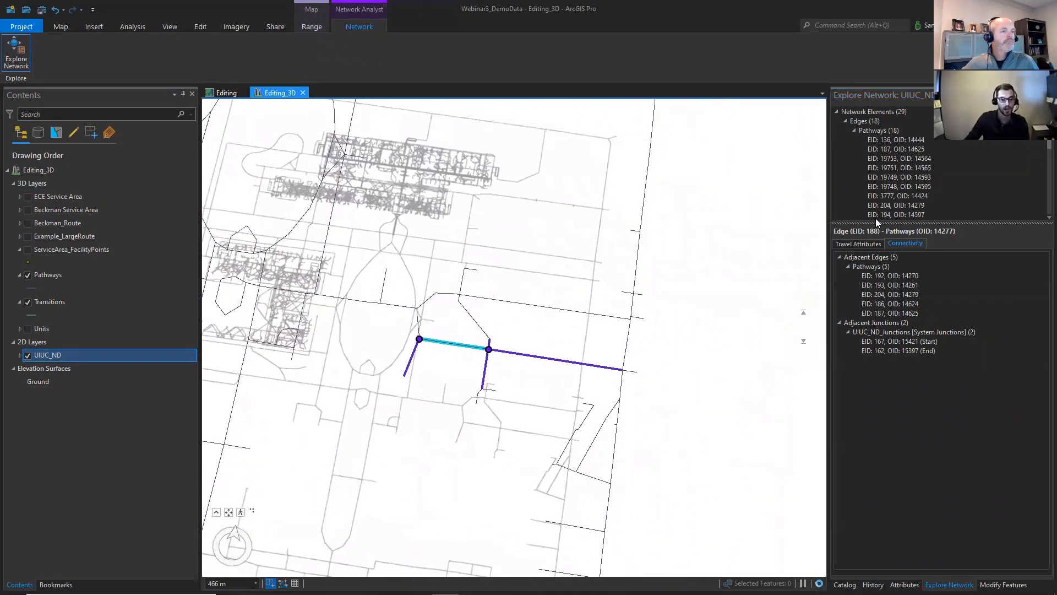
click(907, 341)
shift+click(908, 352)
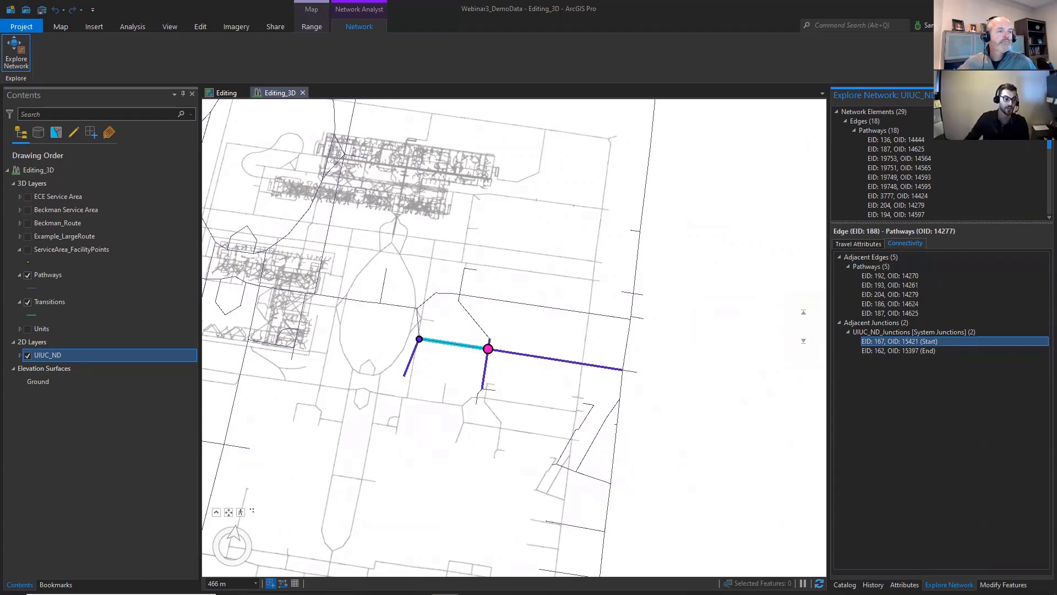
click(1049, 95)
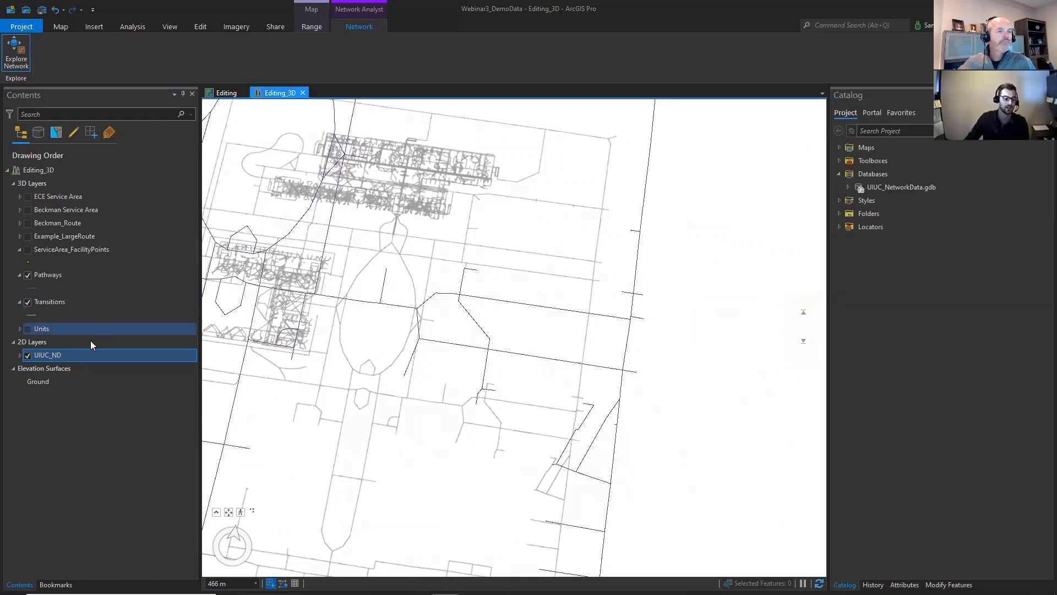
drag(397, 286, 487, 333)
drag(481, 250, 522, 440)
click(72, 196)
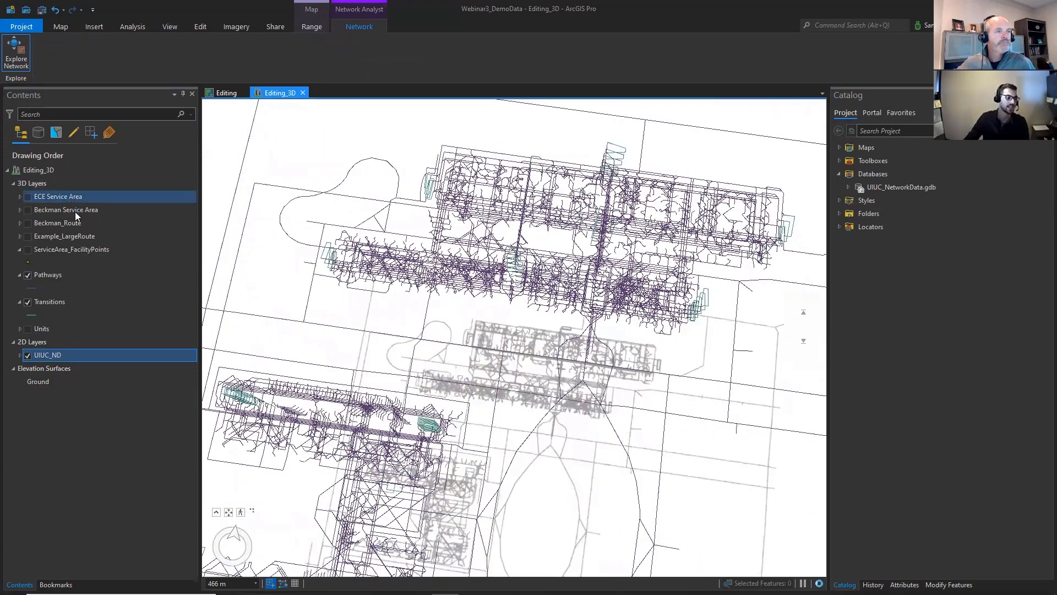
click(84, 208)
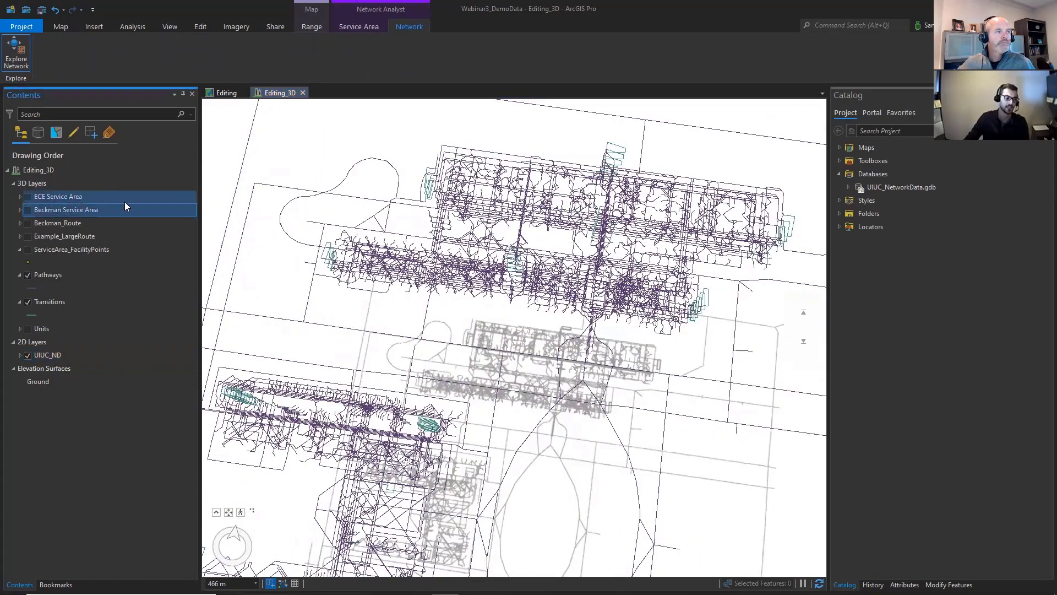
drag(535, 330, 479, 259)
click(88, 355)
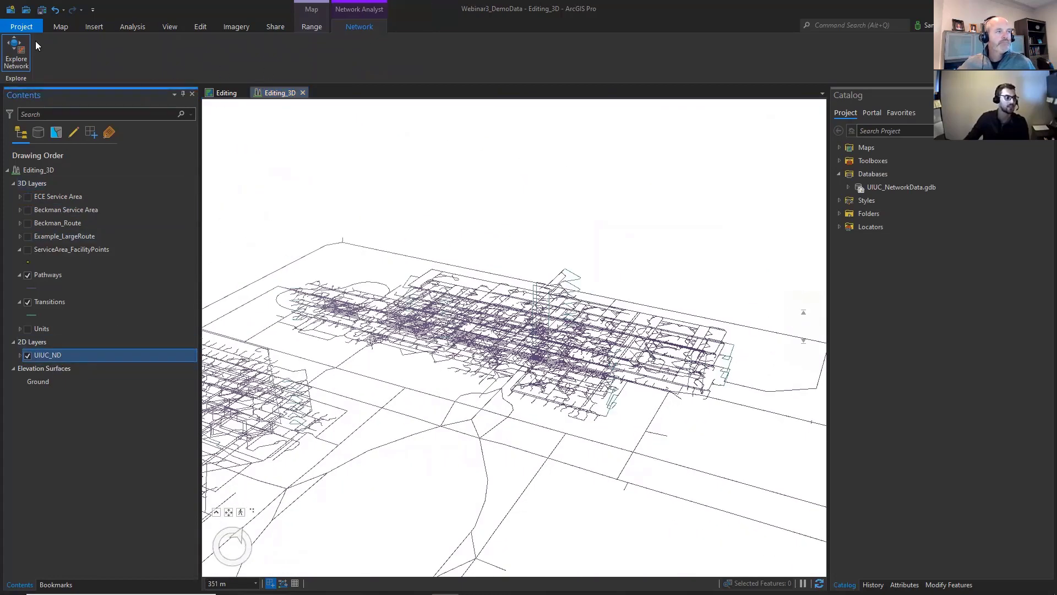
click(61, 26)
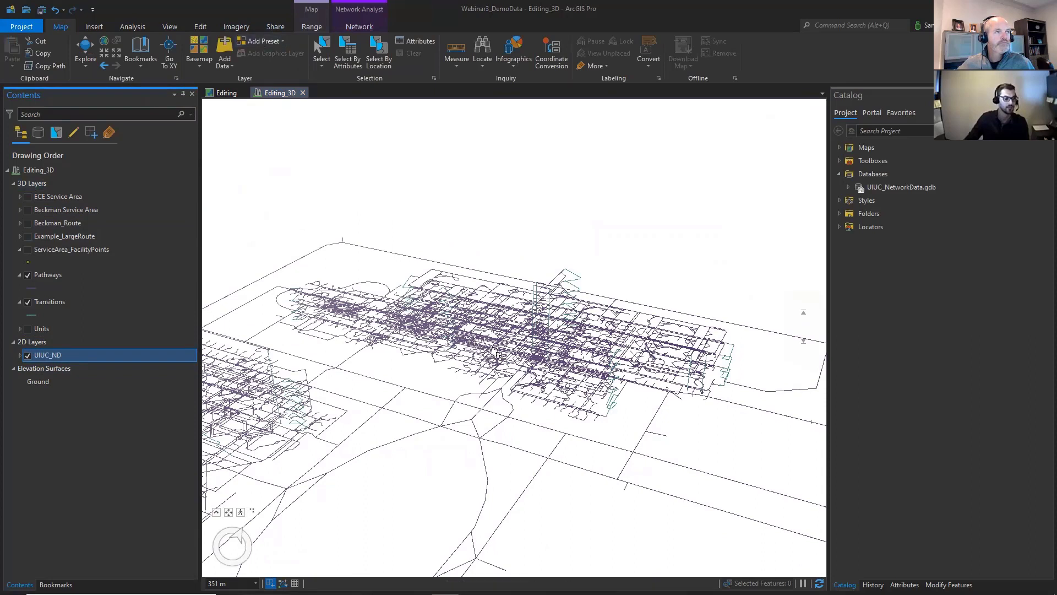
click(59, 197)
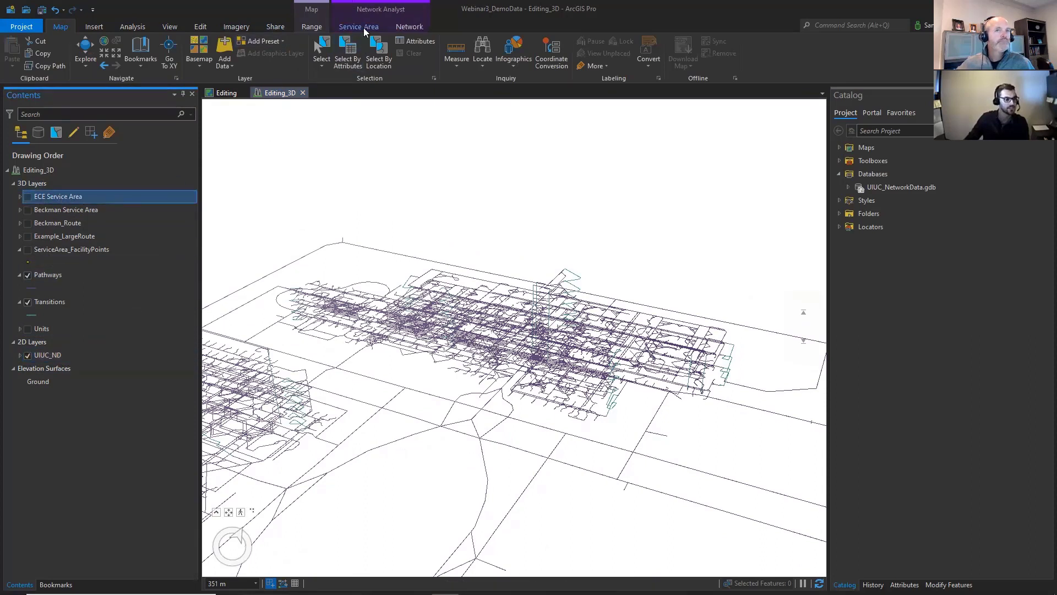
click(133, 26)
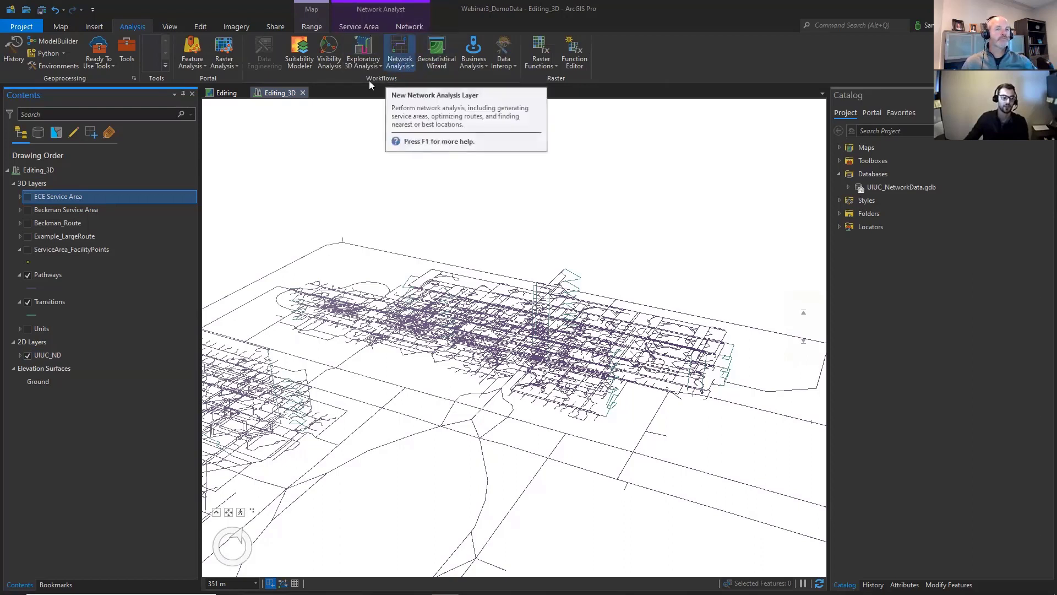
- Remove the UIUC_ND network dataset layer from the scene and add it again from UIUC_NetworkData.gdb
click(73, 352)
right_click(74, 353)
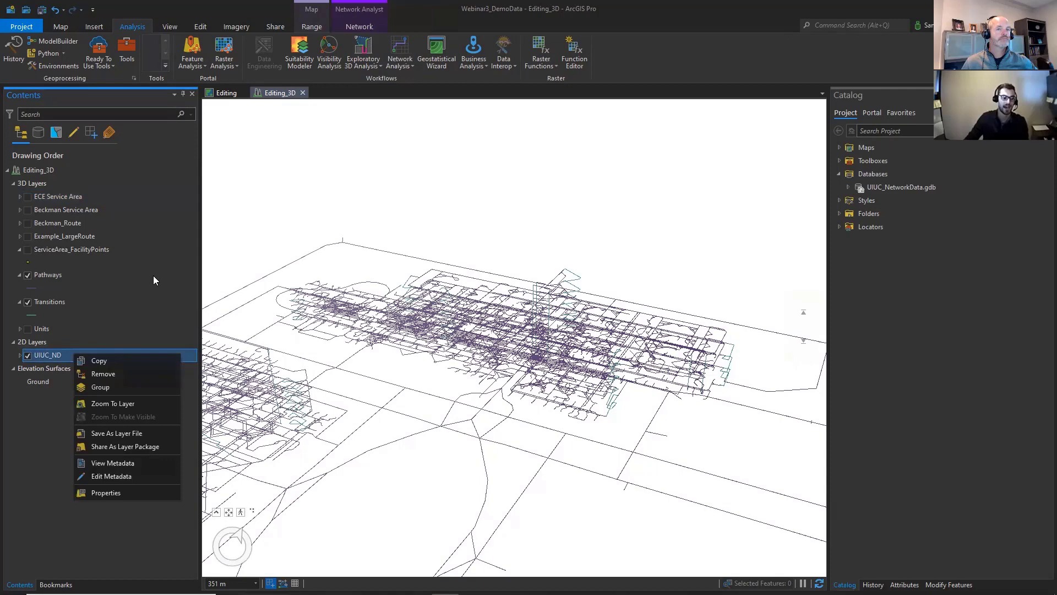
click(122, 373)
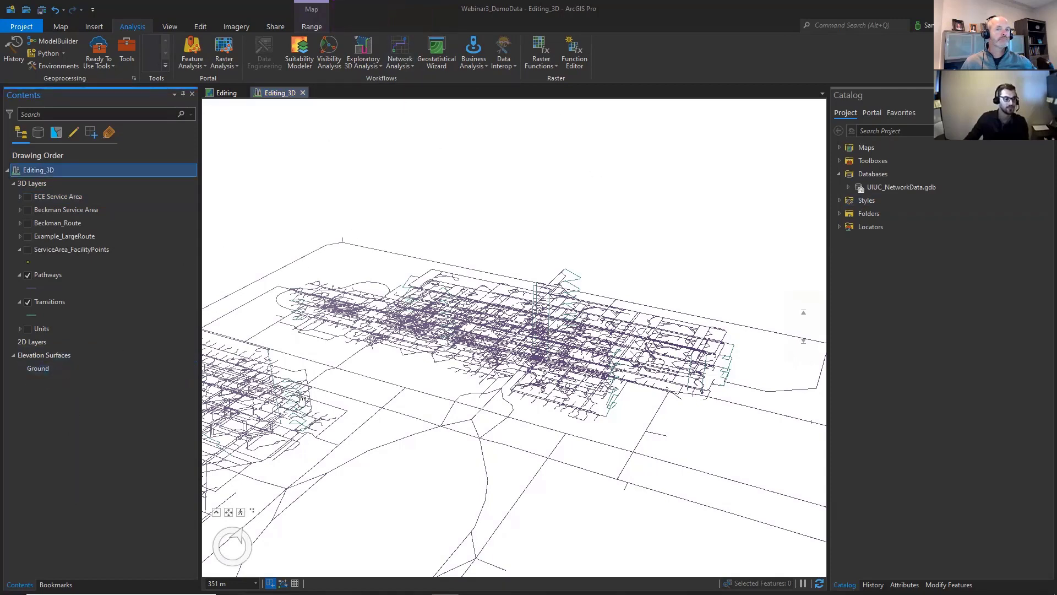
drag(302, 399, 433, 318)
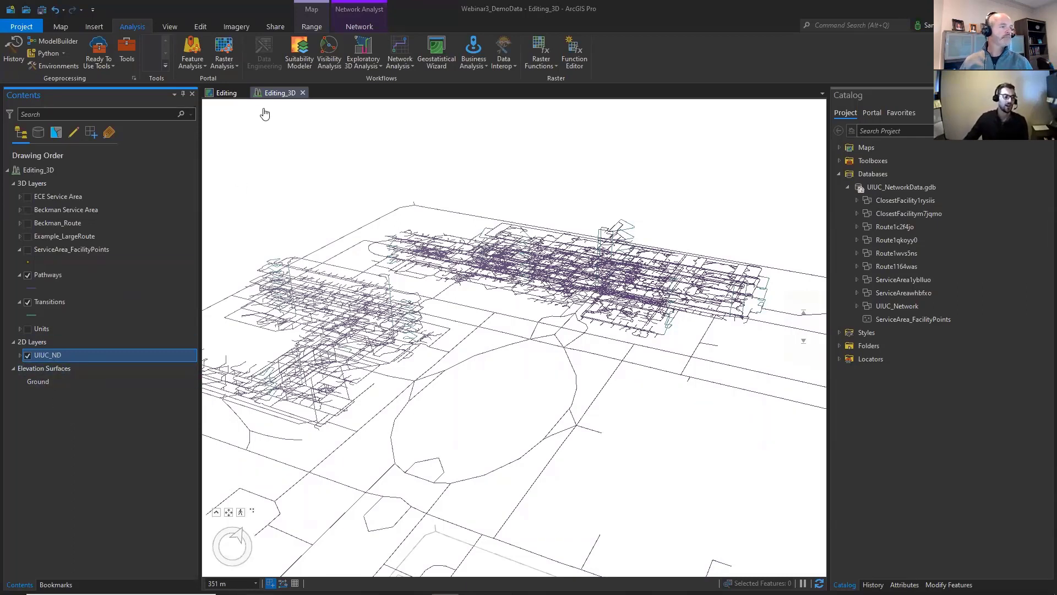
- Create a Service Area network analysis layer from the UIUC_ND data source and display its analysis settings
click(406, 66)
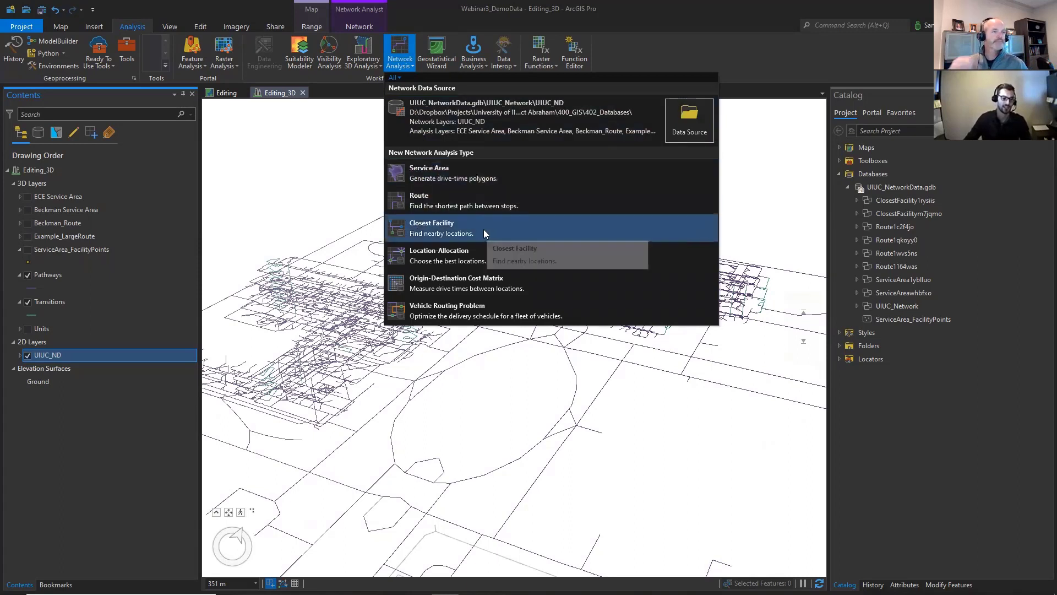
click(466, 181)
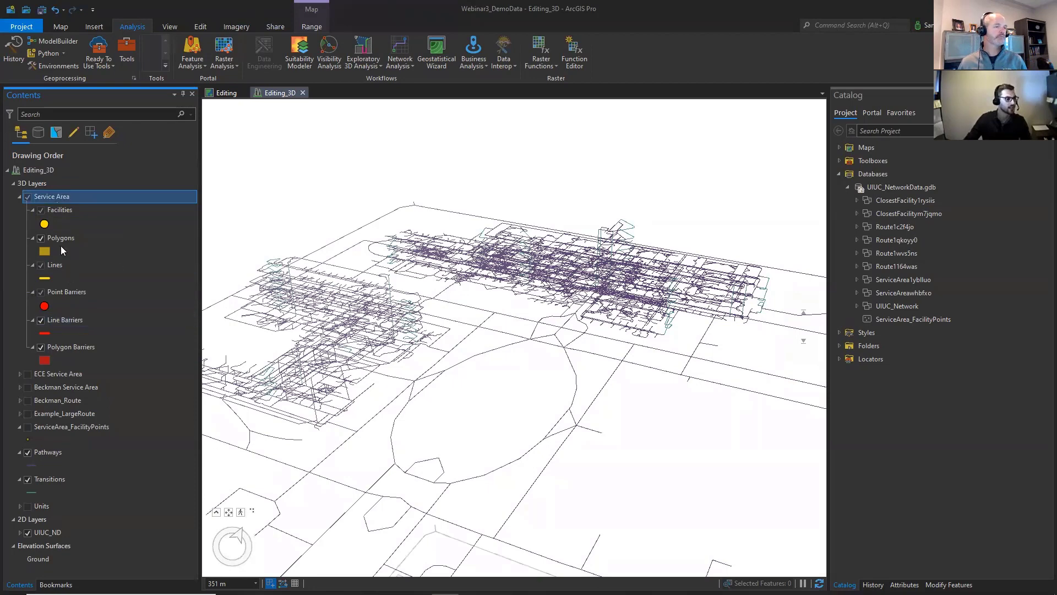
drag(400, 361, 426, 402)
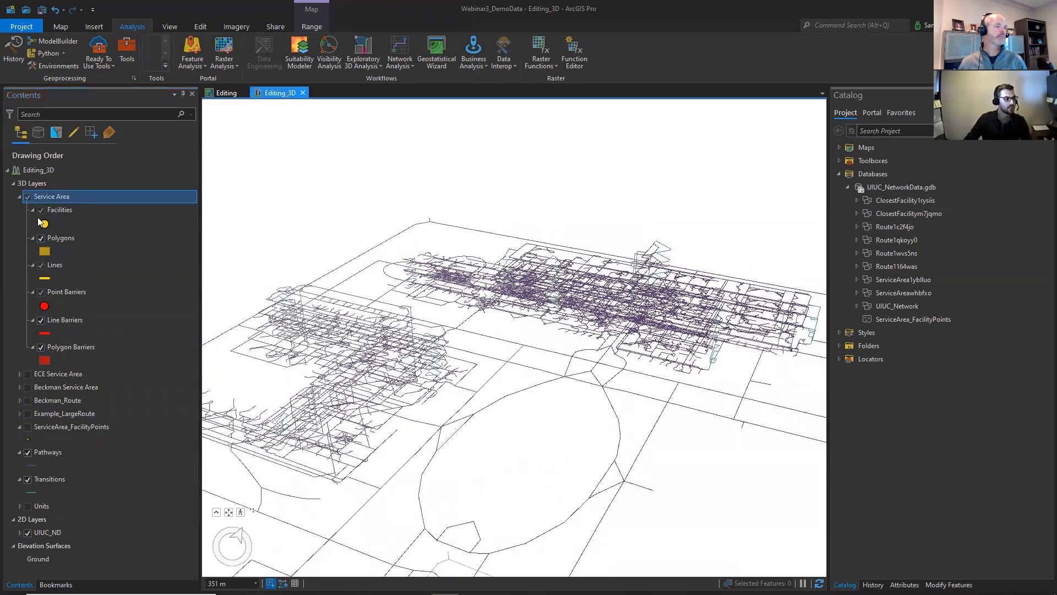
click(31, 185)
click(47, 198)
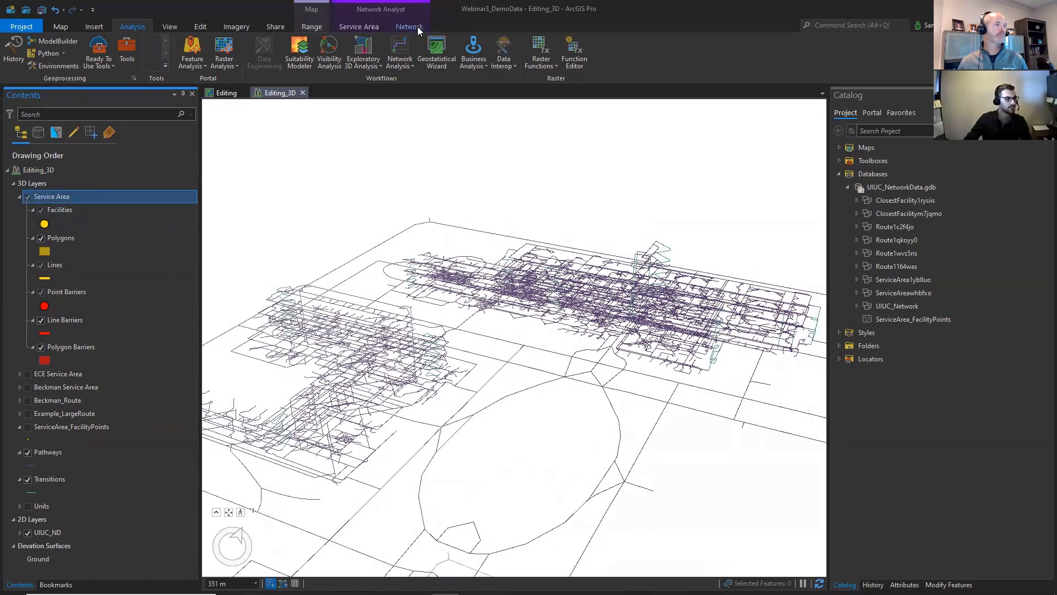
click(371, 22)
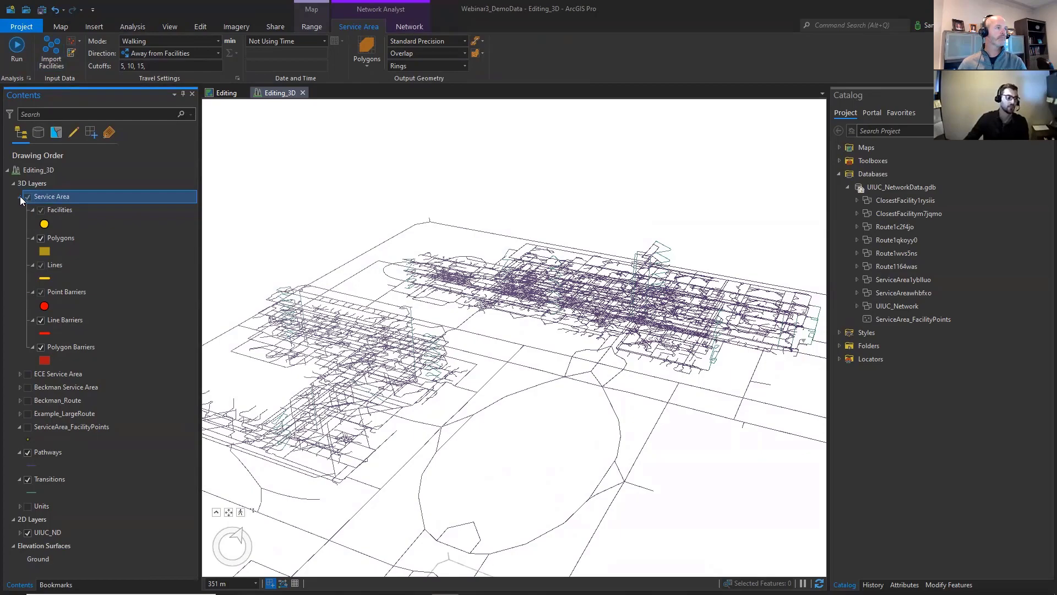
- Collapse the Service Area layer group and make the ServiceArea_FacilityPoints layer visible in the scene
drag(642, 298, 591, 328)
scroll(591, 328, up, 5)
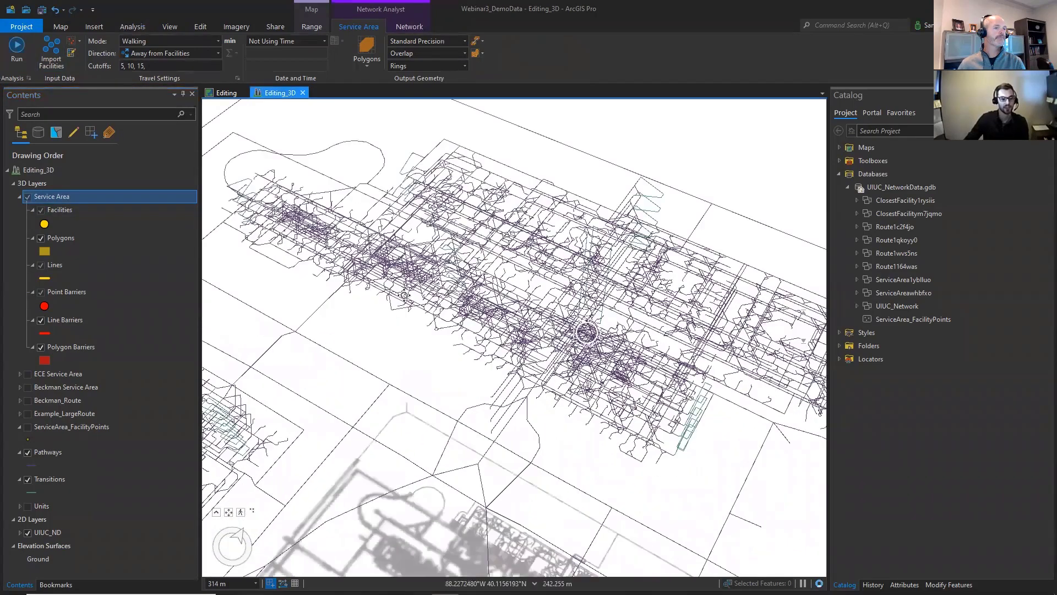
drag(441, 255, 590, 366)
drag(641, 433, 411, 274)
click(20, 197)
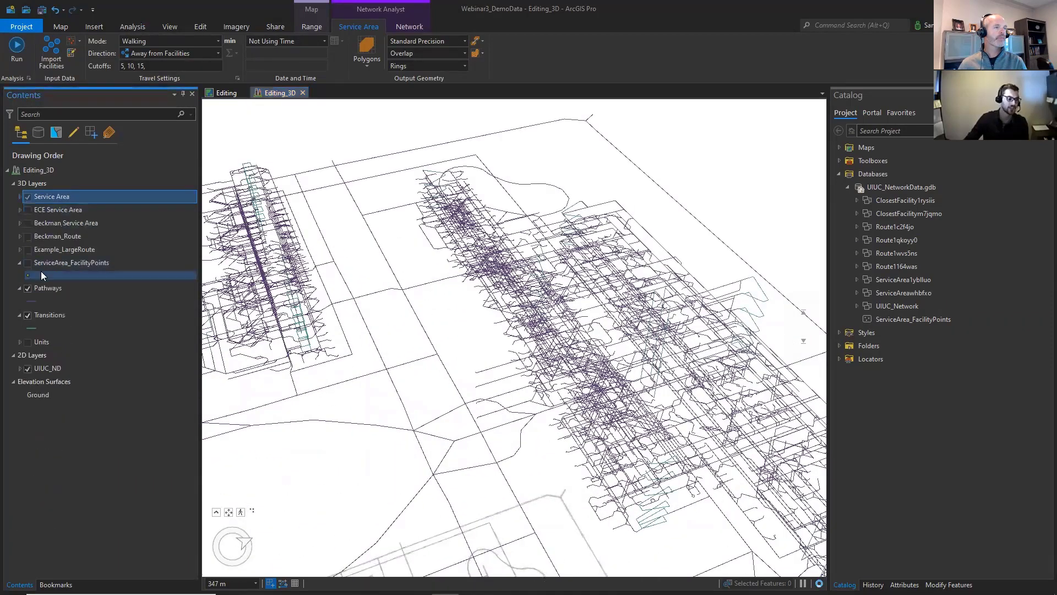
click(27, 263)
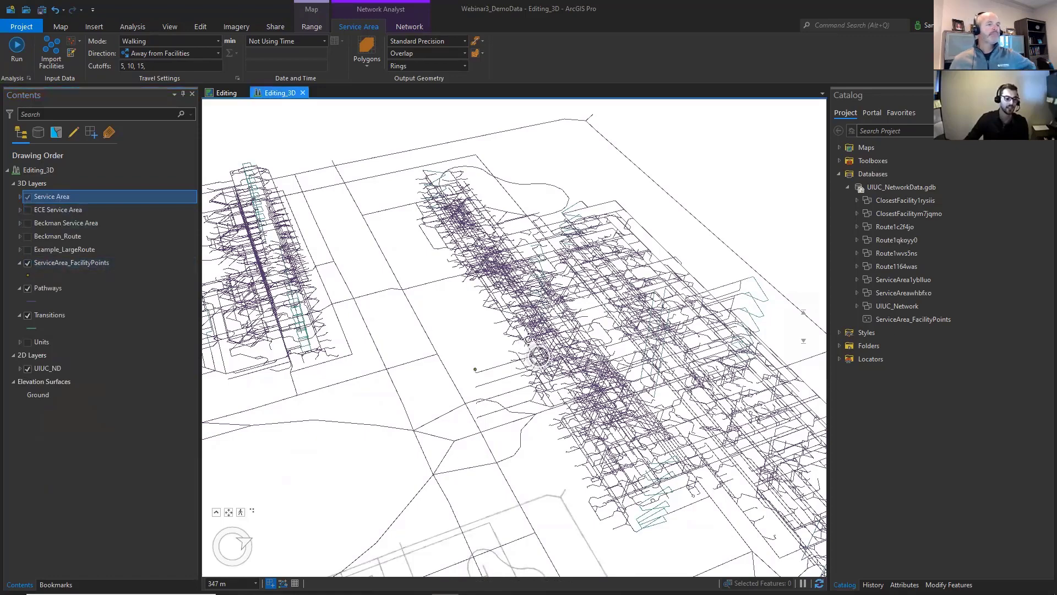
- Examine where the facility points sit in relation to the floors of both building networks
drag(540, 355, 529, 209)
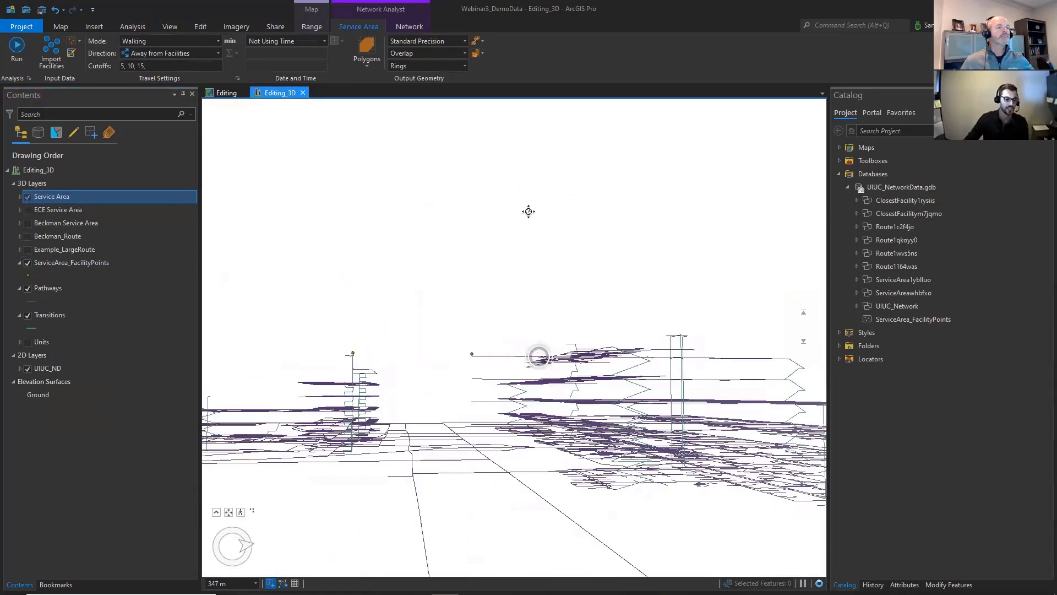
drag(474, 354, 452, 348)
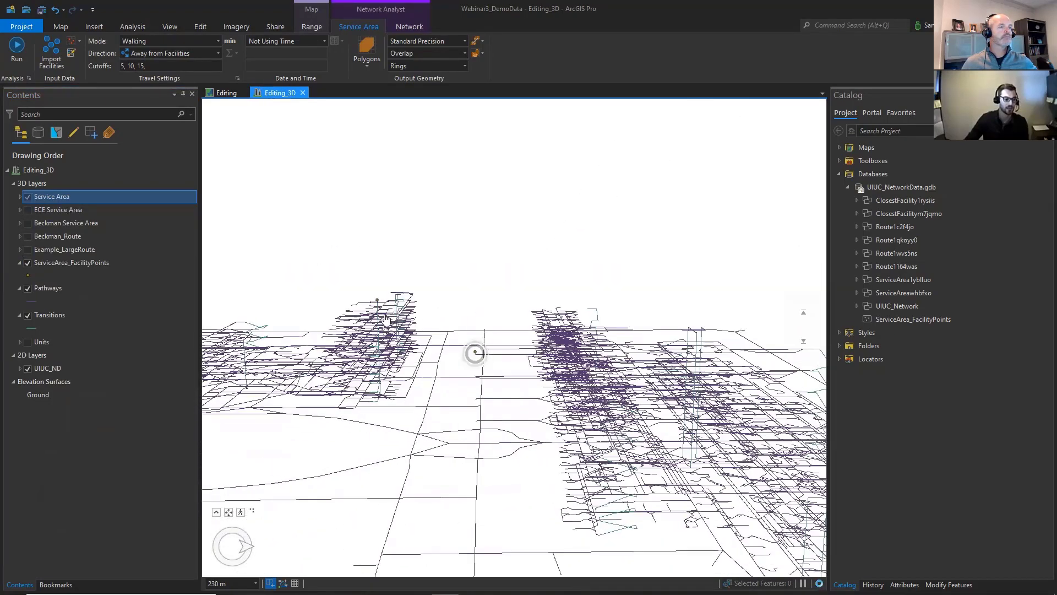
drag(380, 313, 541, 308)
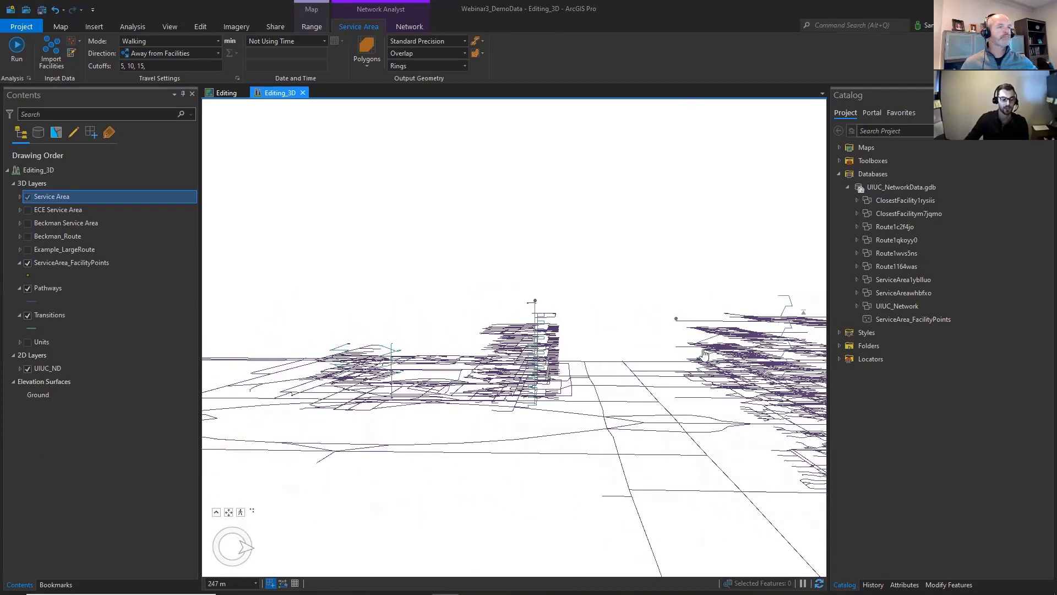
drag(753, 319, 663, 326)
drag(664, 327, 363, 290)
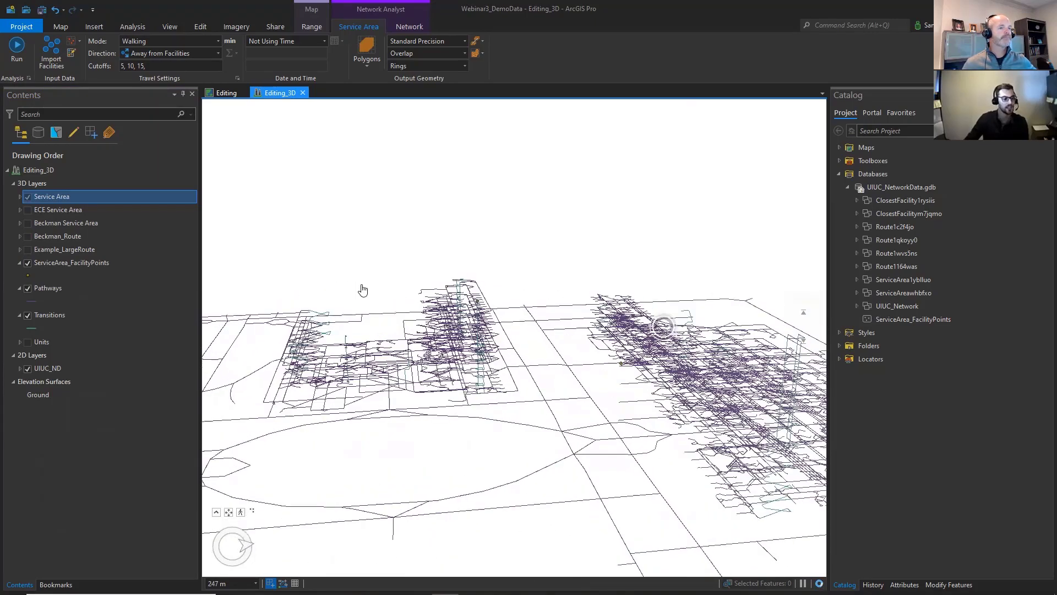
- Hide the Service Area and ServiceArea_FacilityPoints layers and display the existing Beckman Service Area layer
click(27, 197)
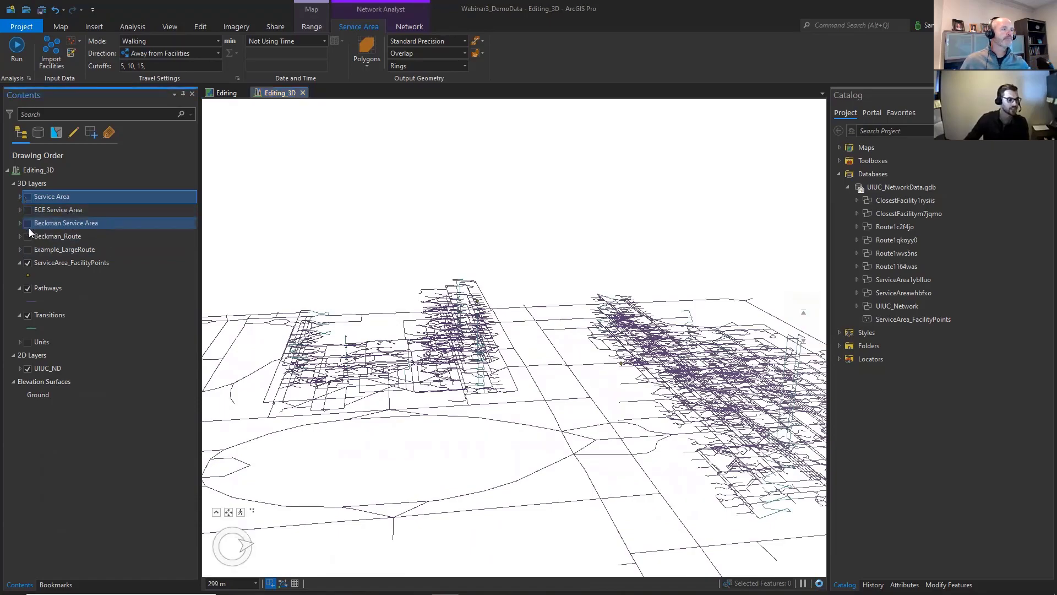
drag(710, 373, 650, 419)
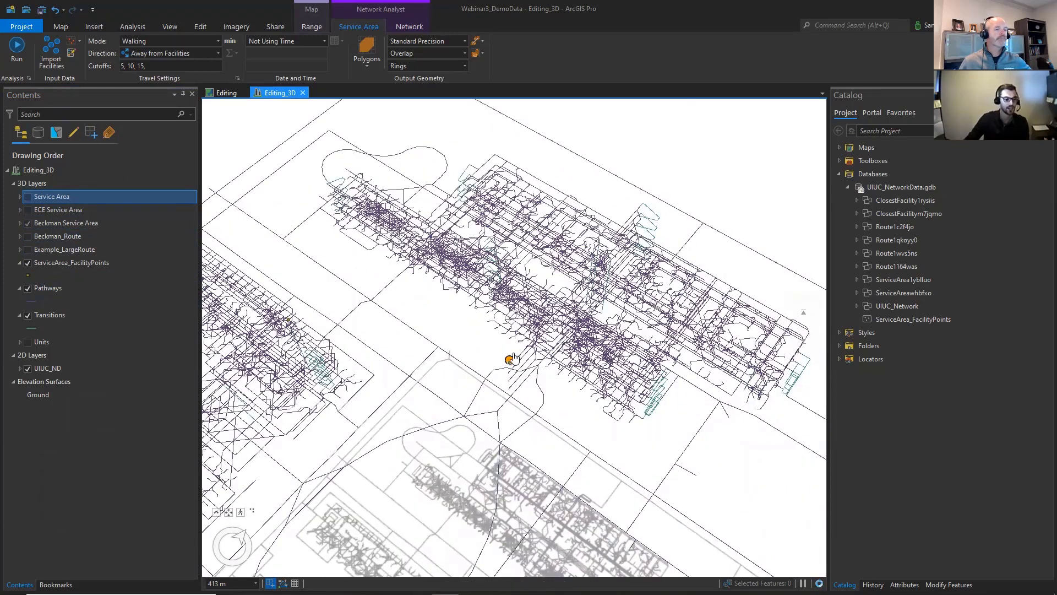
click(28, 262)
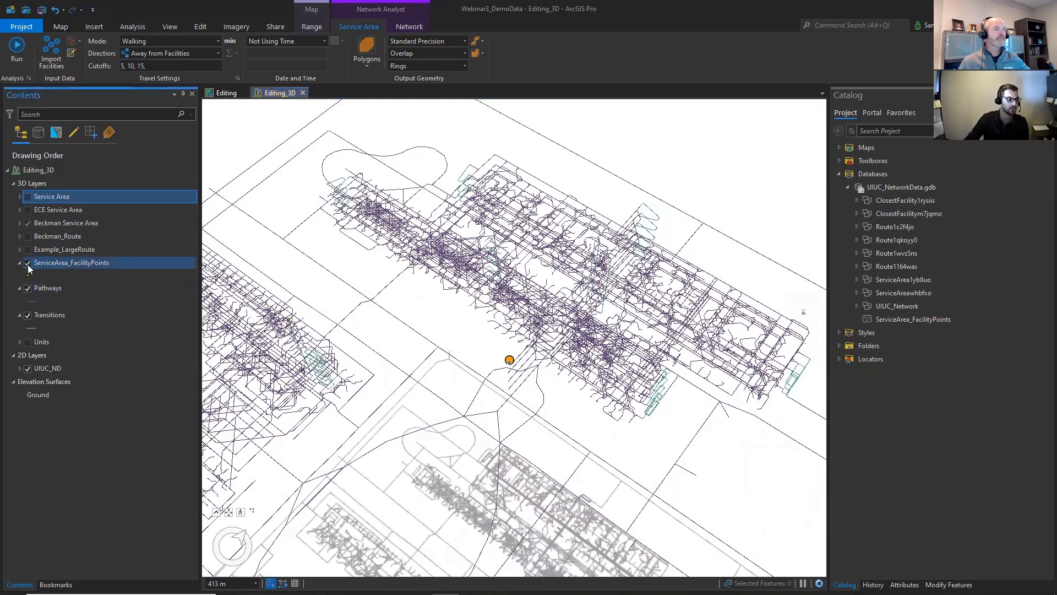
- Review the input locations offered for importing facilities into the Service Area layer, and close the Add Locations tool without adding any
click(54, 52)
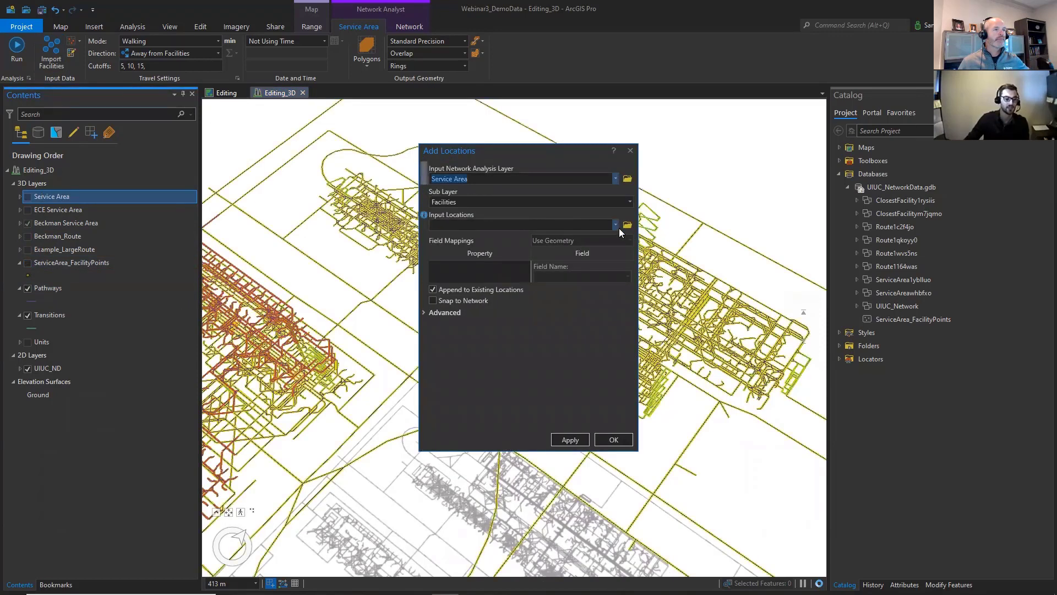
click(615, 226)
click(614, 224)
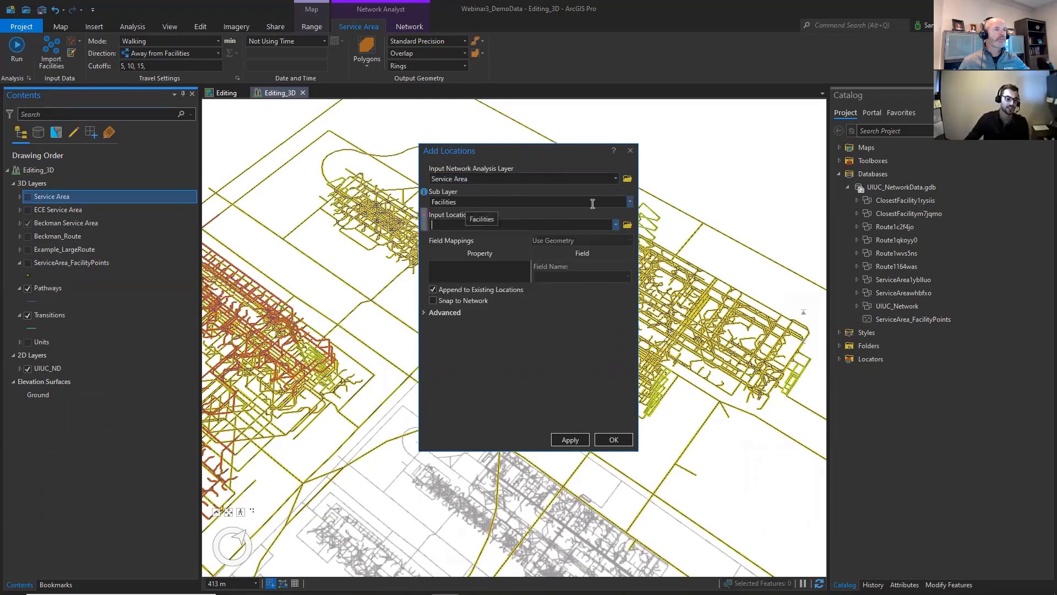
click(616, 225)
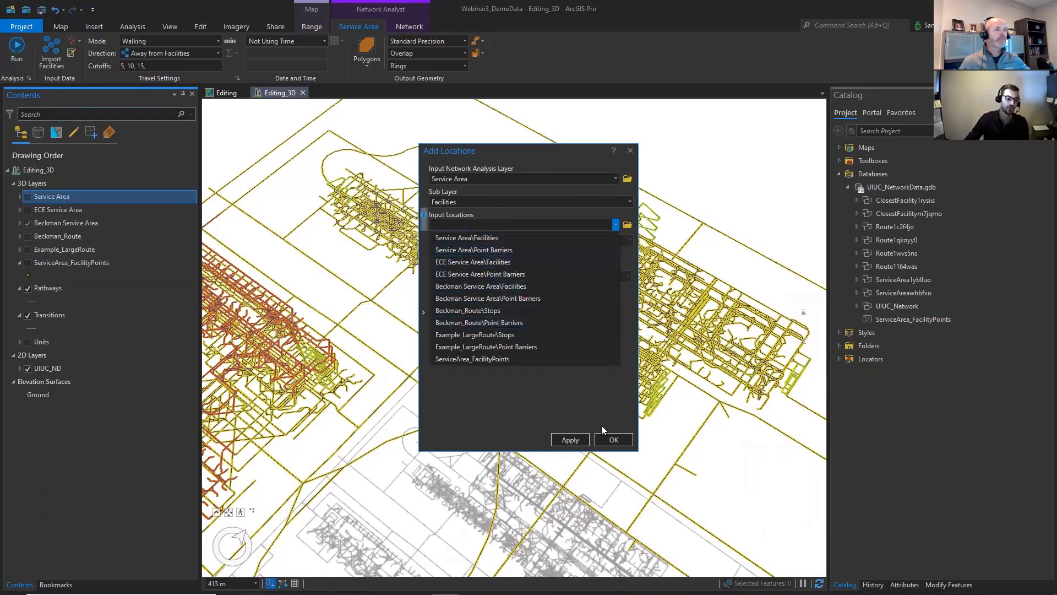
click(632, 152)
click(633, 150)
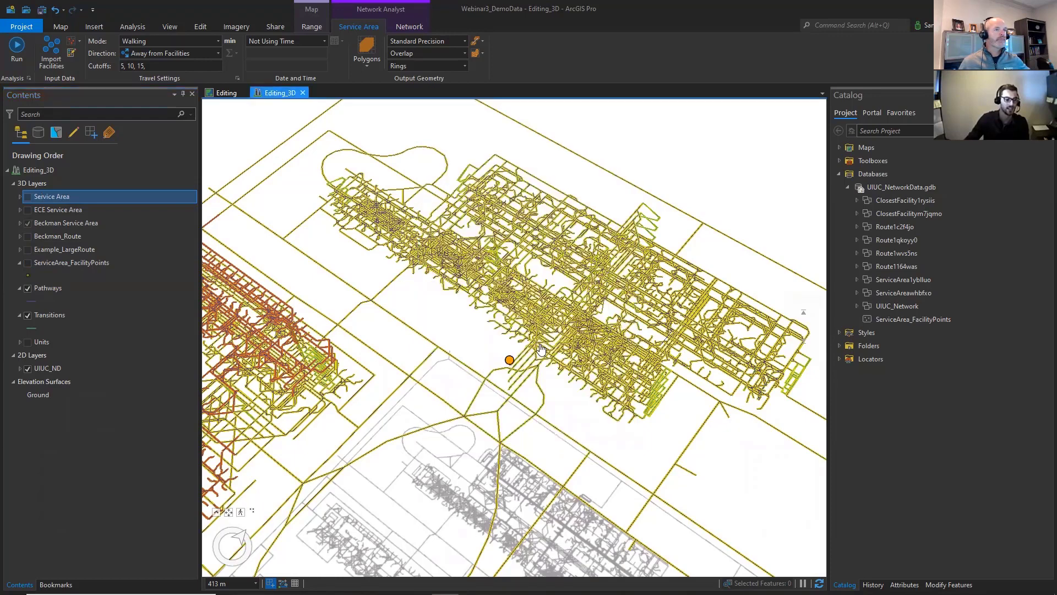
- Examine how the Beckman service area extends from its facility point through both buildings and the outdoor campus pathways
drag(529, 305, 443, 186)
drag(568, 271, 524, 237)
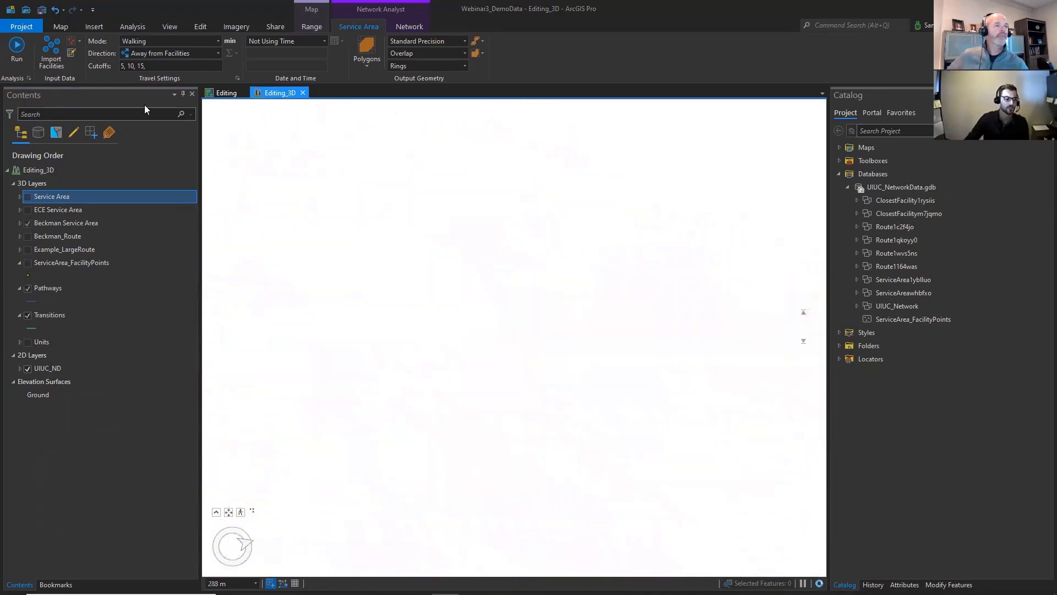
click(60, 26)
click(104, 65)
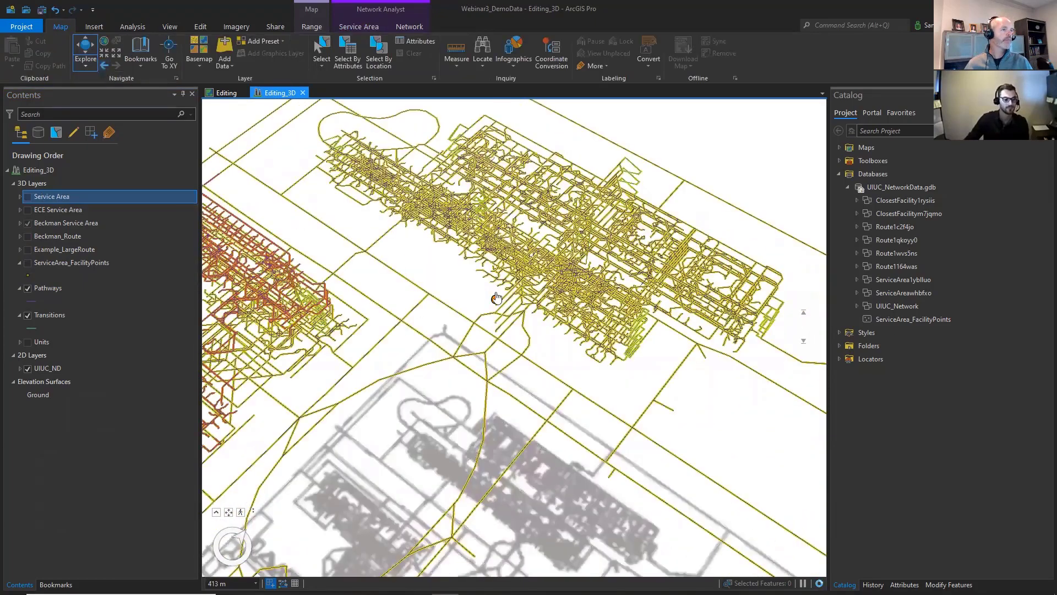
drag(568, 256, 593, 190)
scroll(593, 190, down, 5)
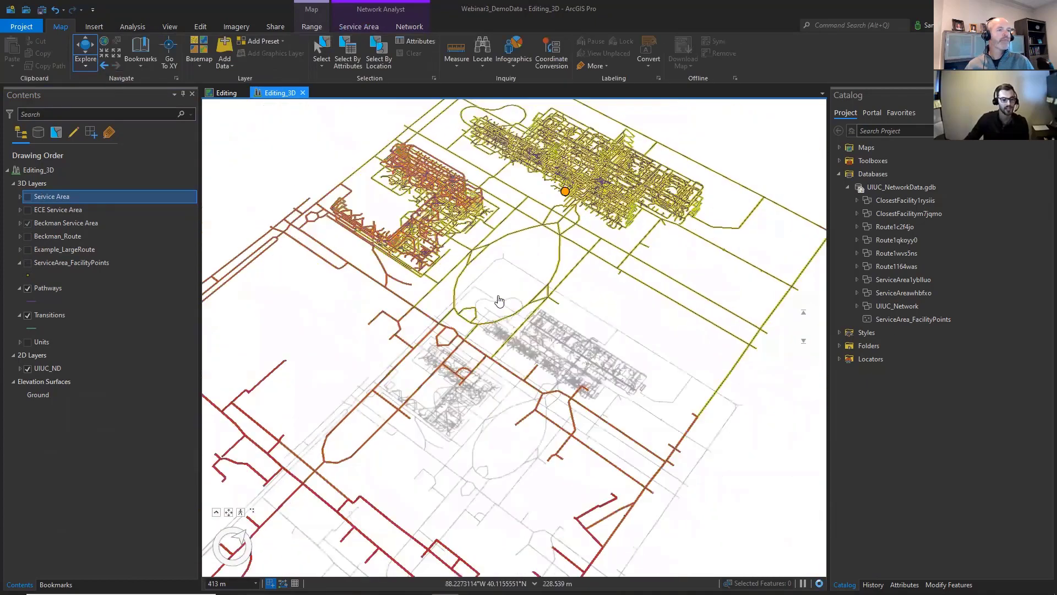
drag(564, 253, 556, 291)
scroll(555, 291, up, 3)
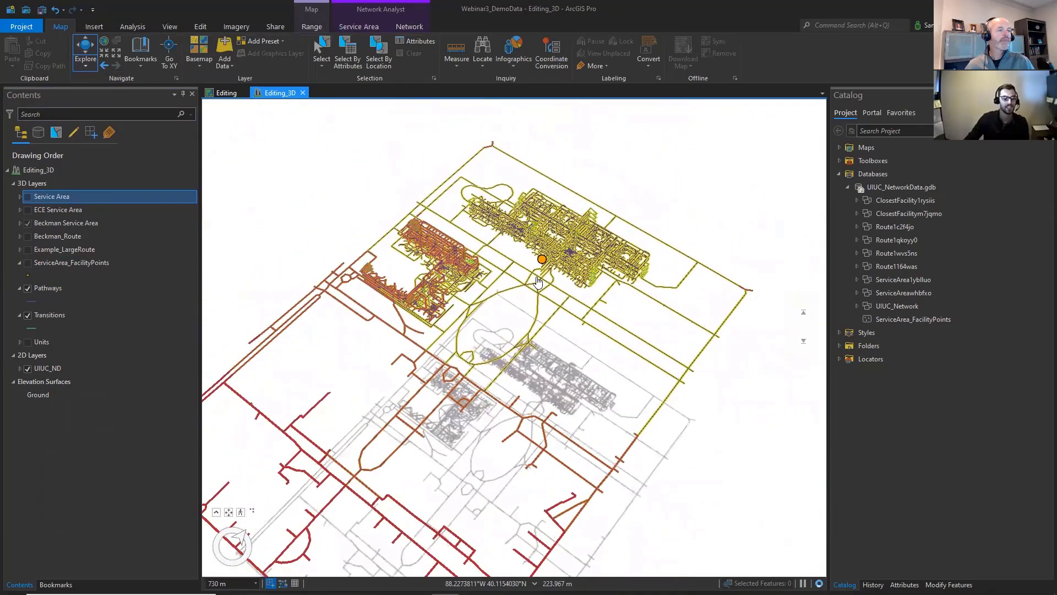
scroll(555, 291, up, 2)
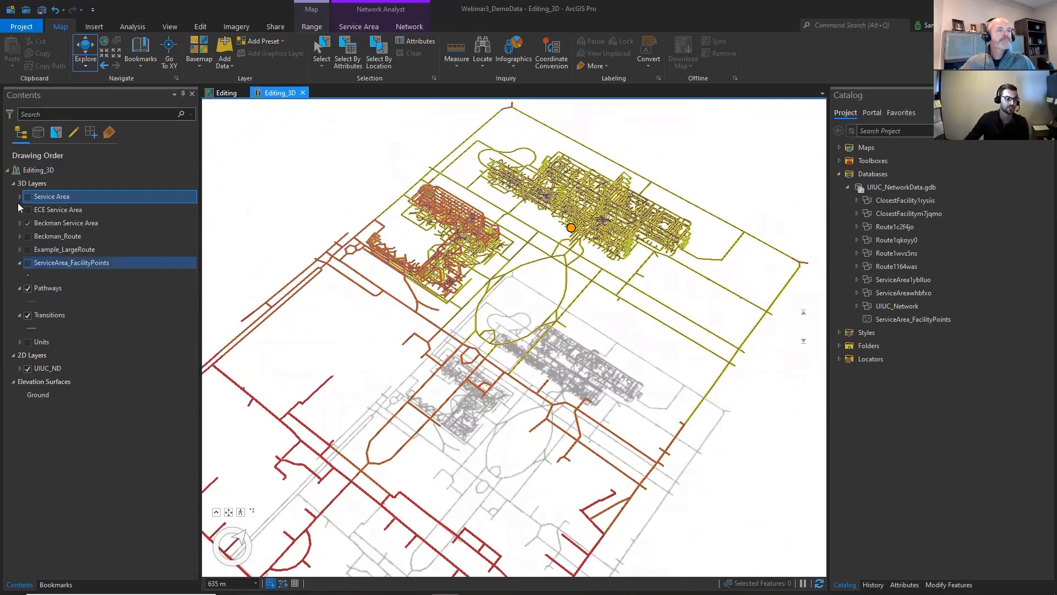
- Expand the Beckman Service Area group and switch the layer's visibility off and on again to compare it with the bare network
click(18, 227)
click(19, 223)
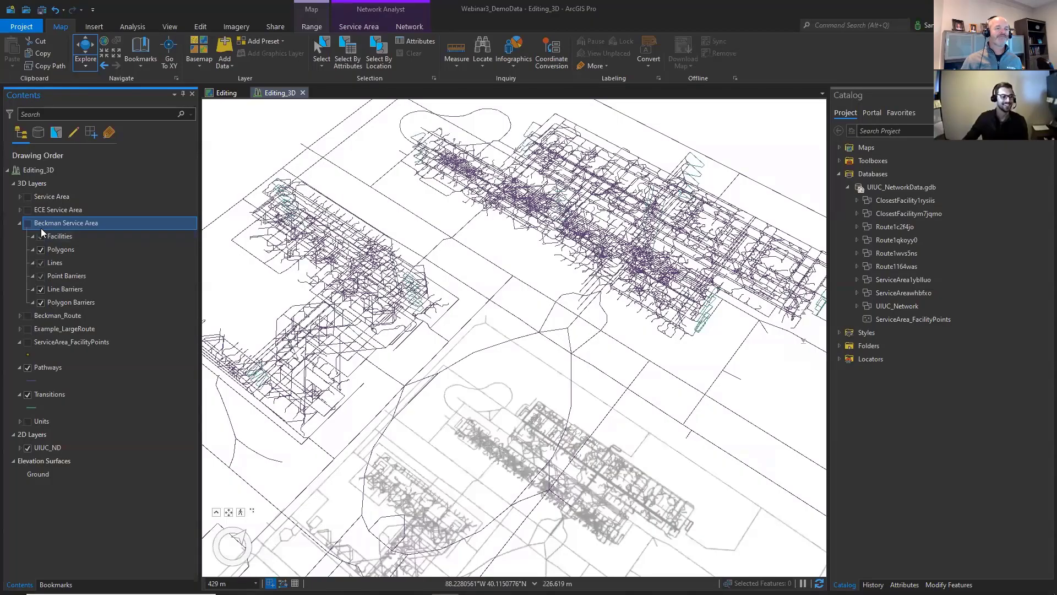
click(27, 369)
click(27, 342)
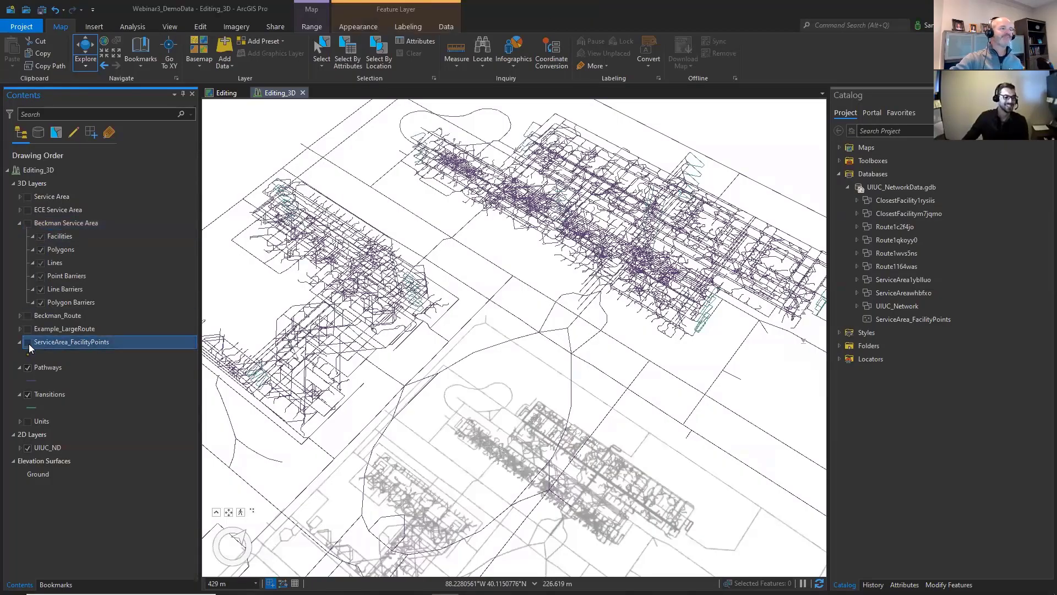
click(27, 343)
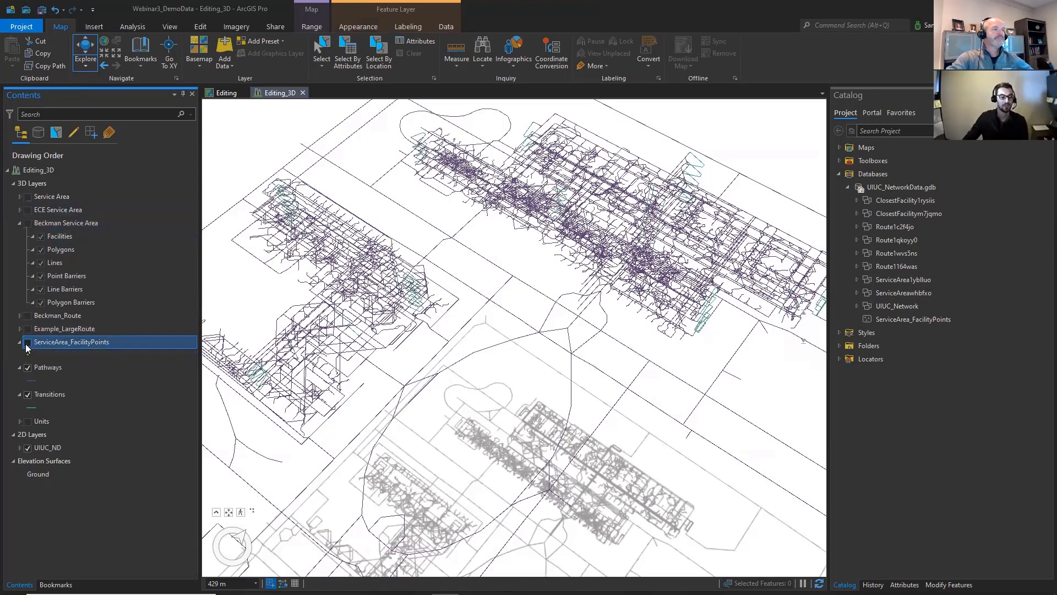
click(24, 224)
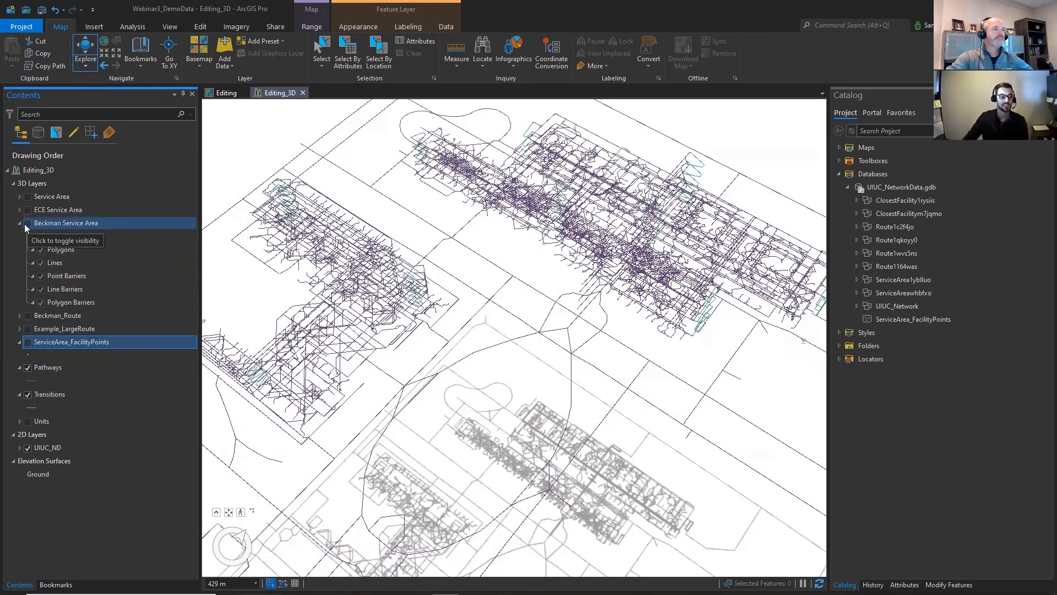
click(24, 224)
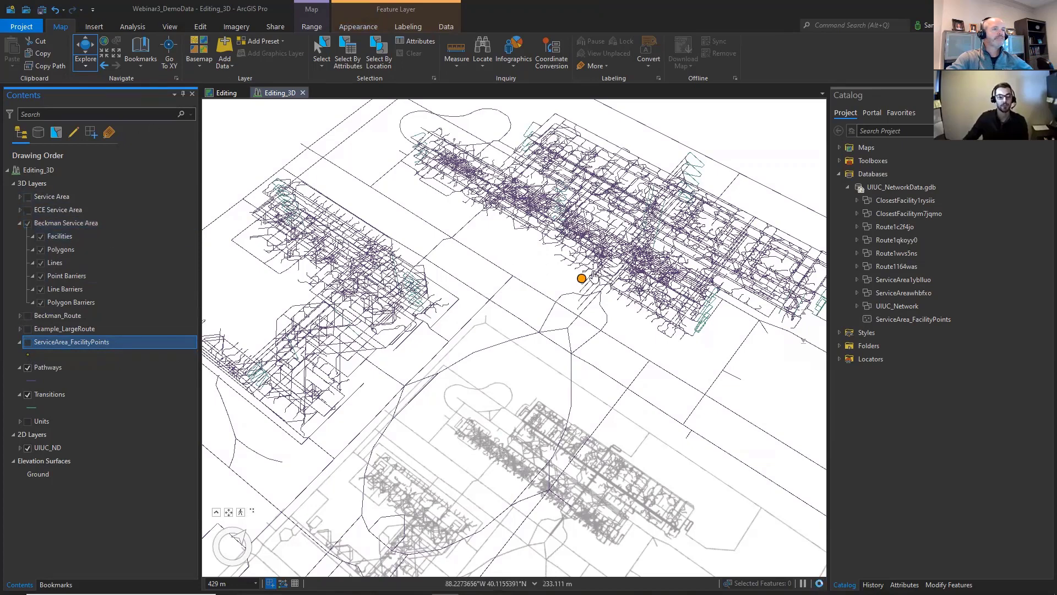
- Inspect the Beckman service area's reach across the campus, and hide the layer and collapse its group
scroll(583, 280, up, 2)
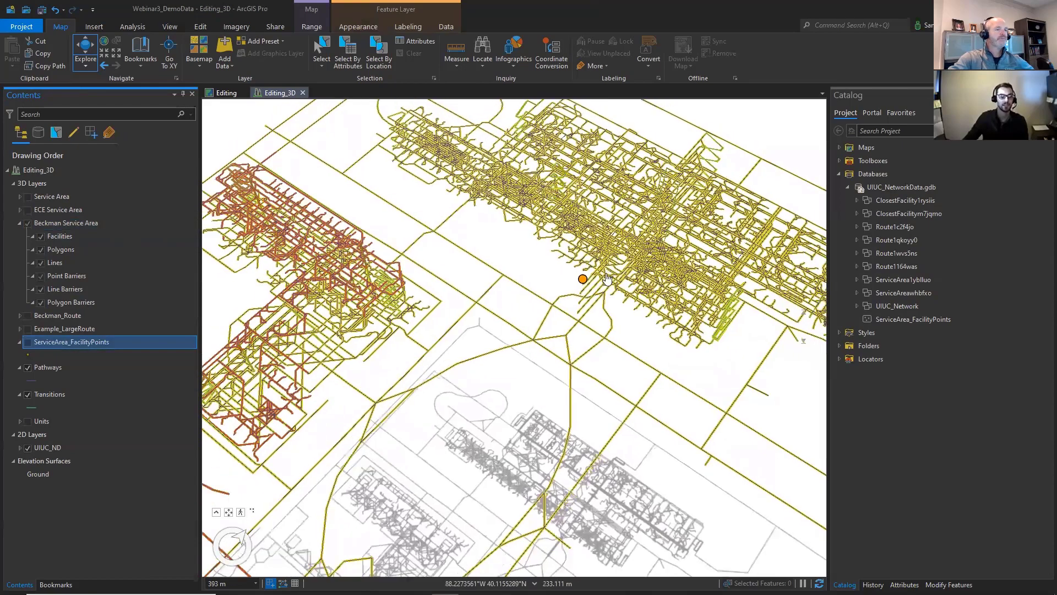
scroll(608, 280, down, 5)
drag(590, 350, 560, 253)
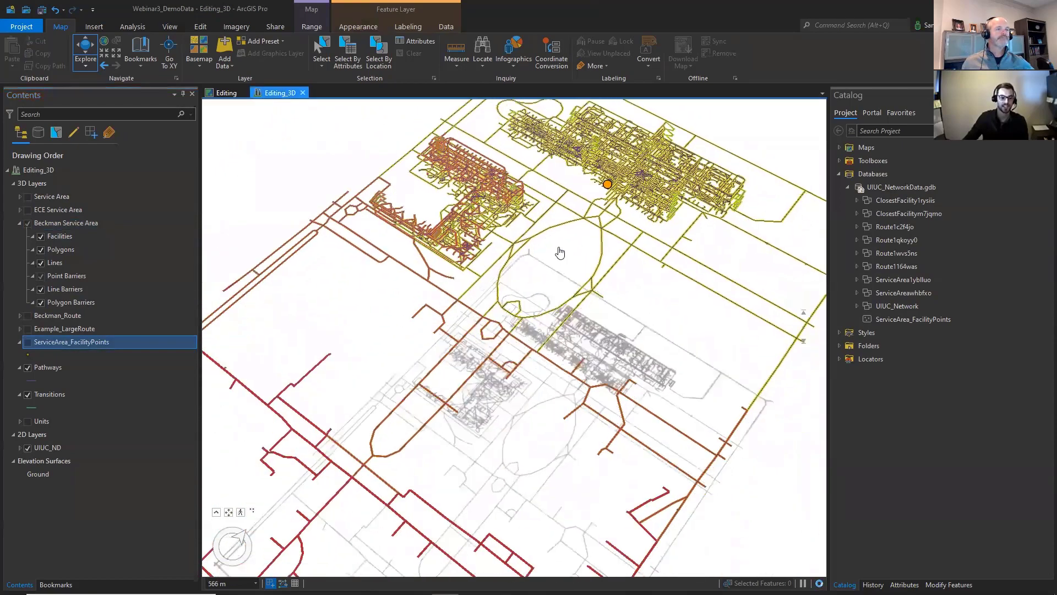
scroll(560, 253, down, 1)
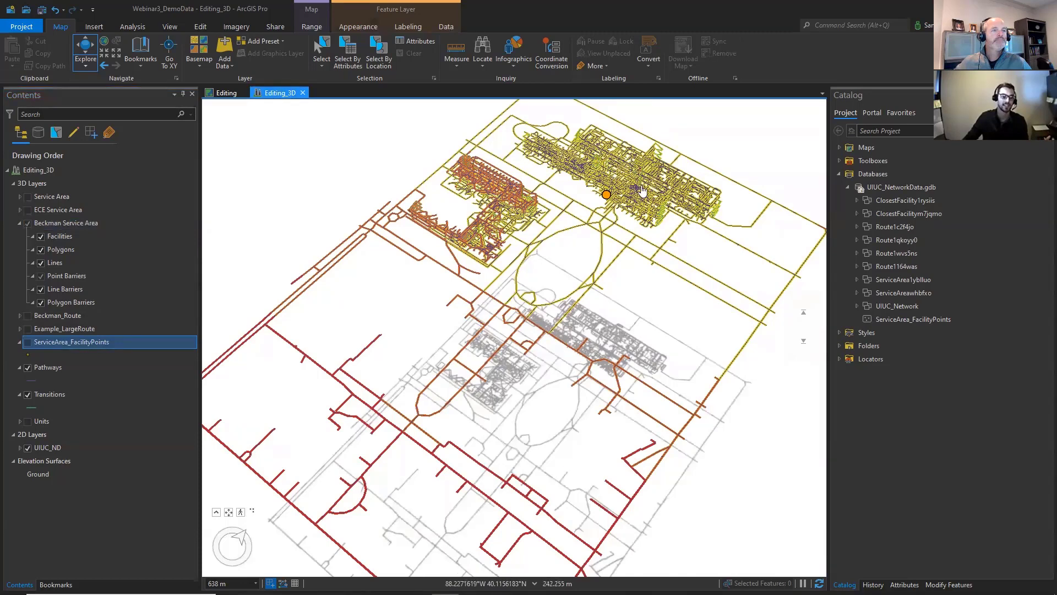
drag(315, 525, 382, 445)
click(27, 223)
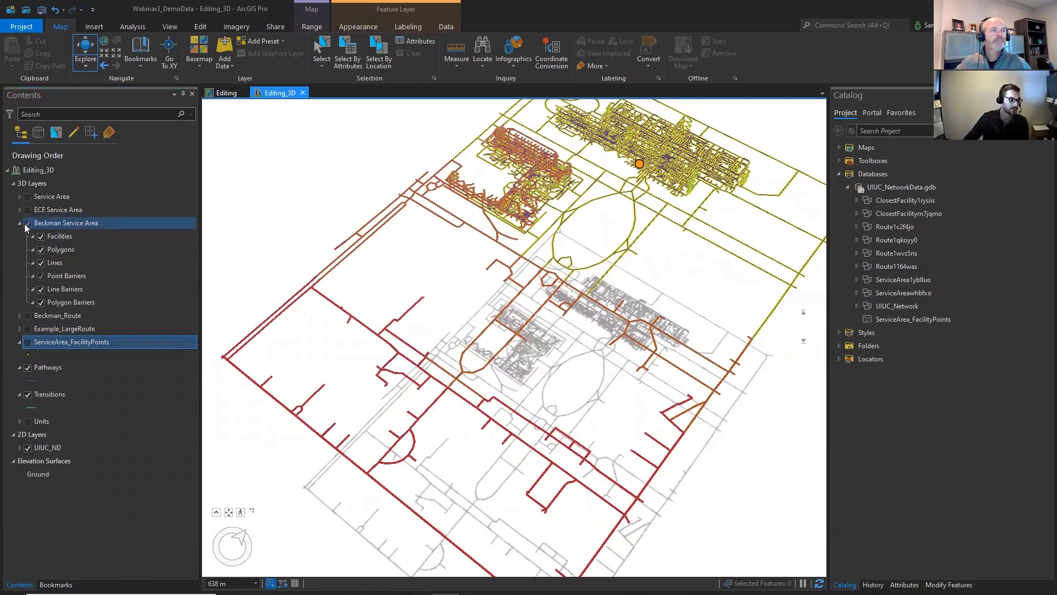
click(20, 223)
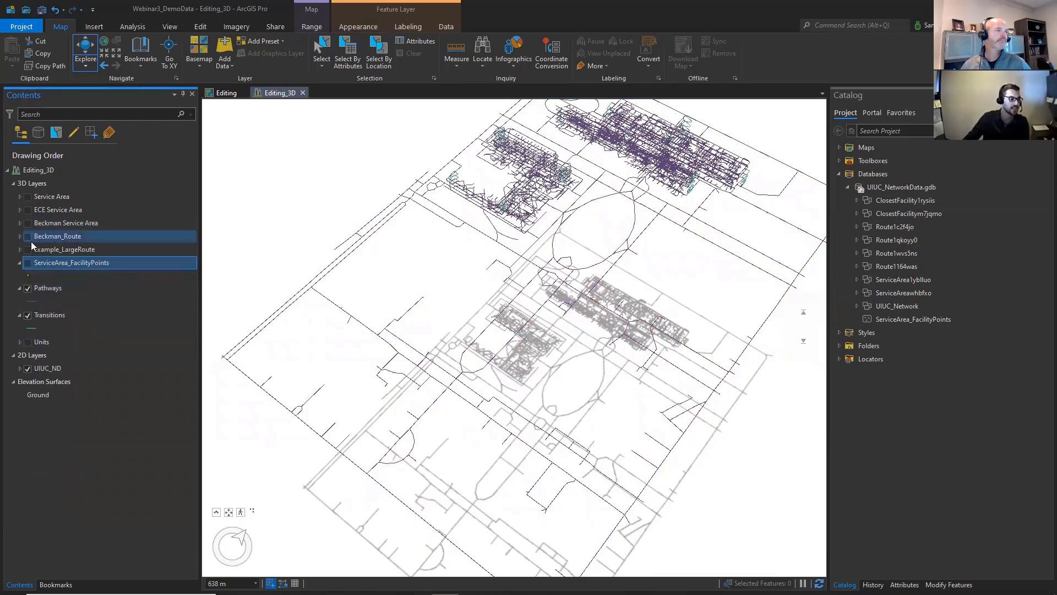
- Display the Beckman_Route layer and examine its path between stops 1 and 2, including the floor transitions
click(28, 236)
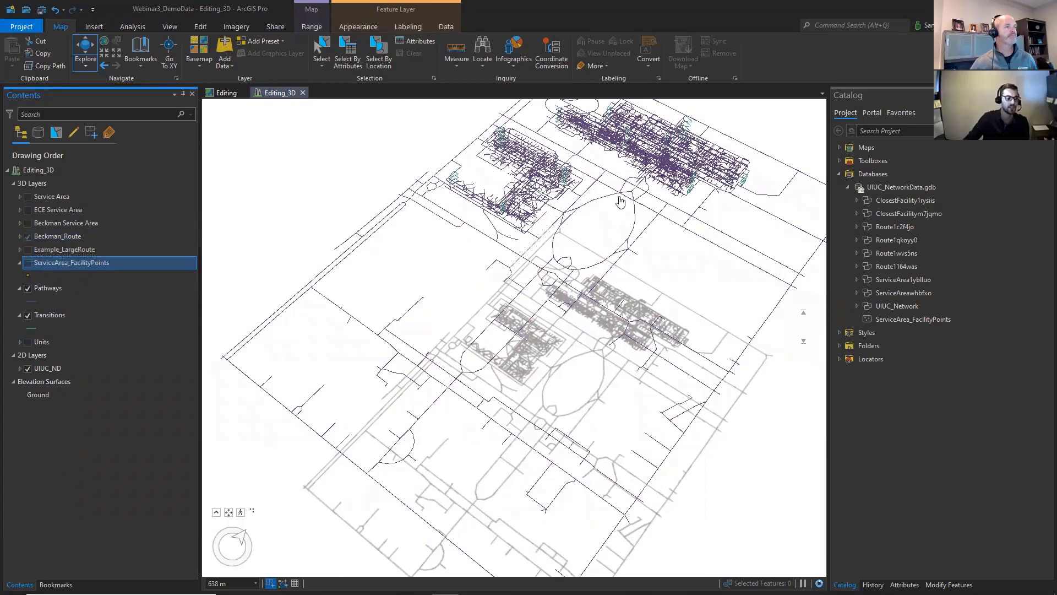
mouse_move(653, 177)
mouse_down()
mouse_move(601, 182)
mouse_move(659, 191)
mouse_up()
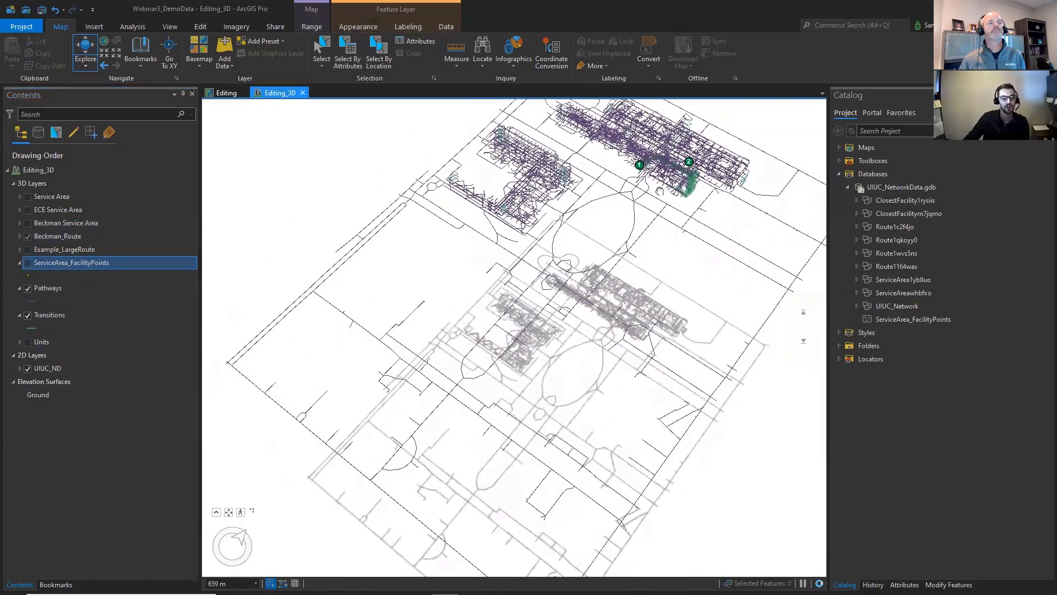
scroll(659, 191, up, 5)
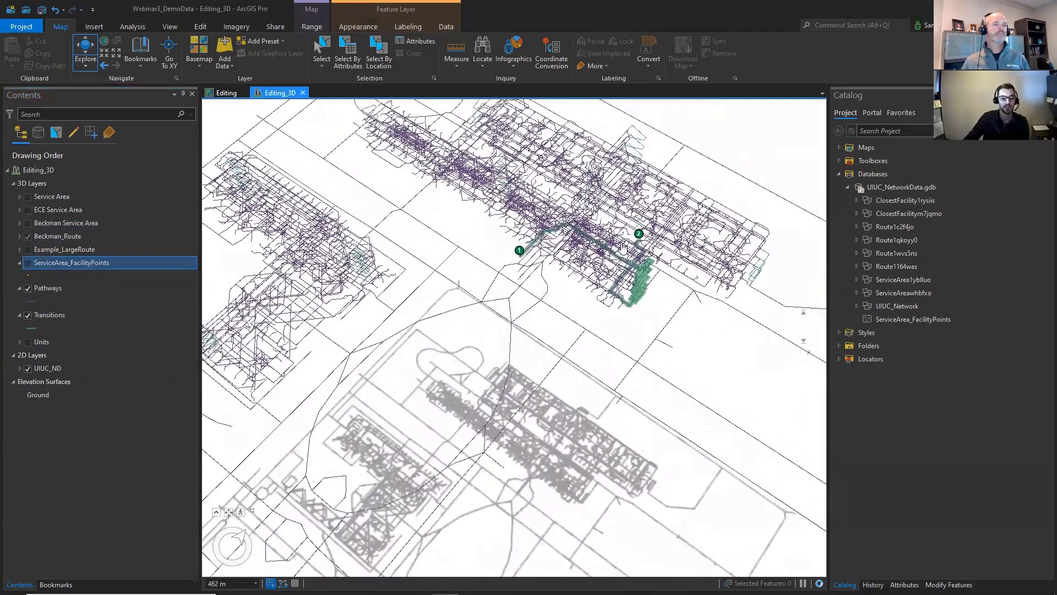
scroll(624, 247, up, 5)
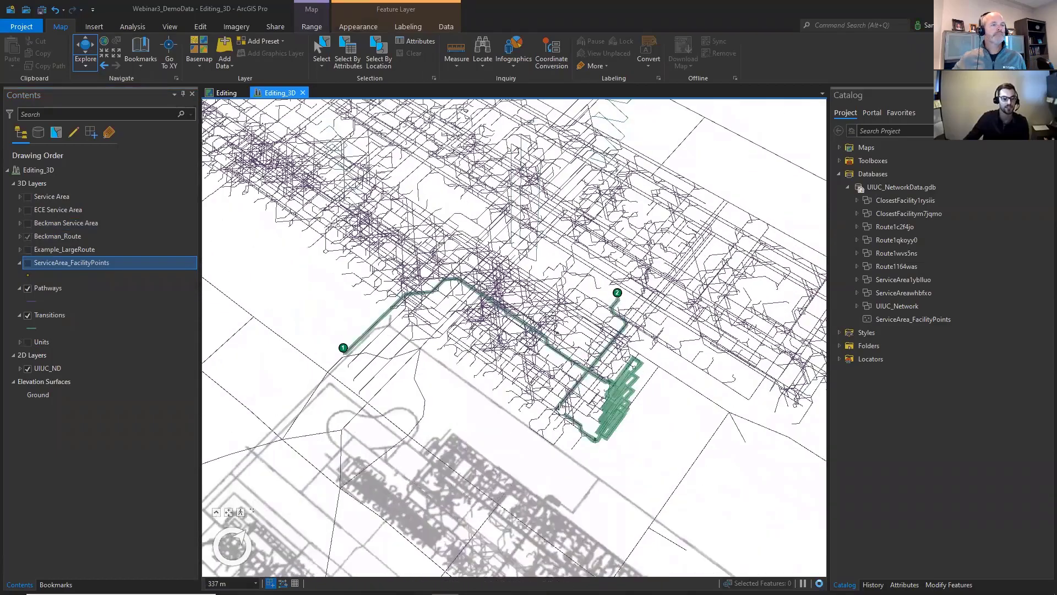
drag(561, 406, 461, 353)
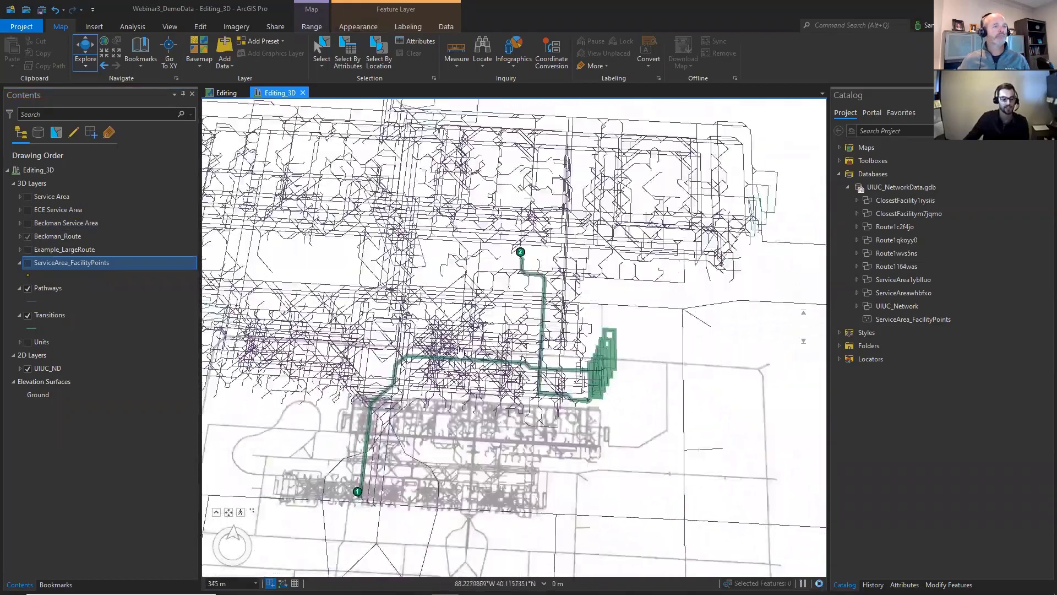
mouse_move(322, 405)
mouse_down()
mouse_move(297, 408)
mouse_move(317, 387)
mouse_move(262, 384)
mouse_move(319, 387)
mouse_up()
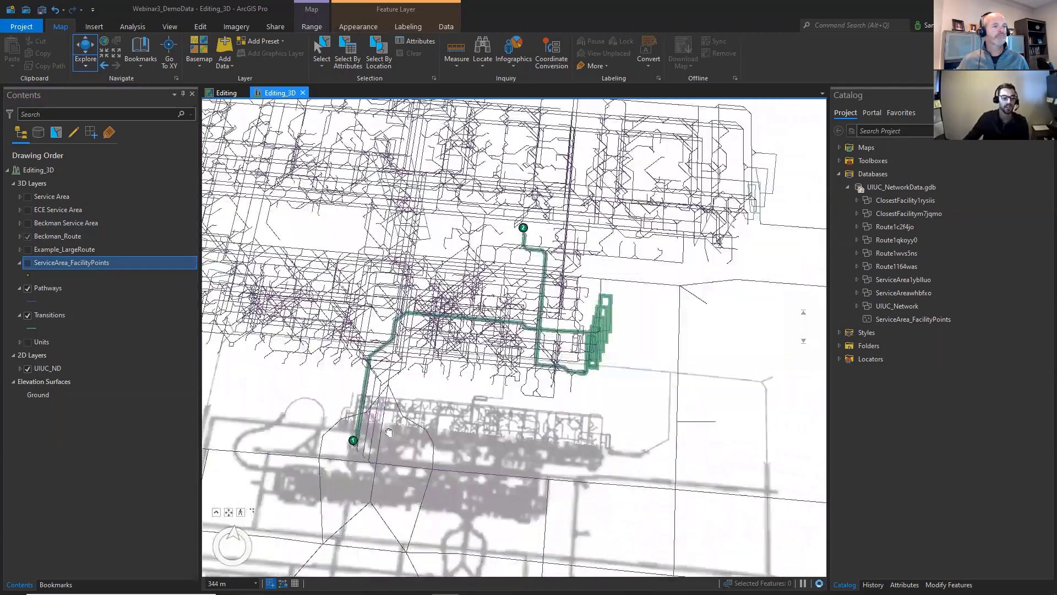
drag(567, 361, 624, 463)
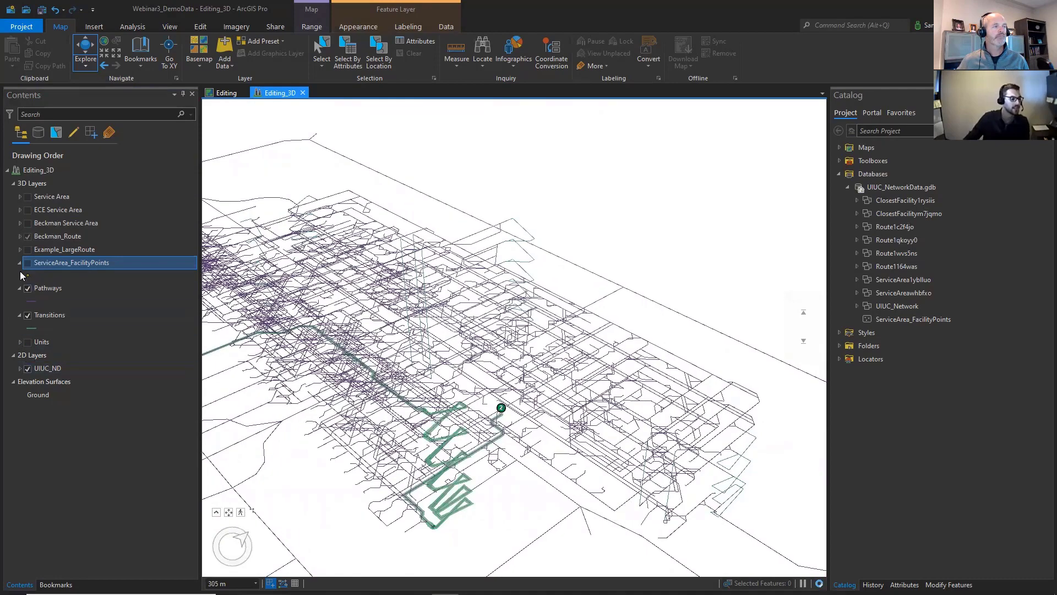
- Hide the Beckman_Route layer and display Example_LargeRoute with both buildings and the campus pathways in view
click(28, 236)
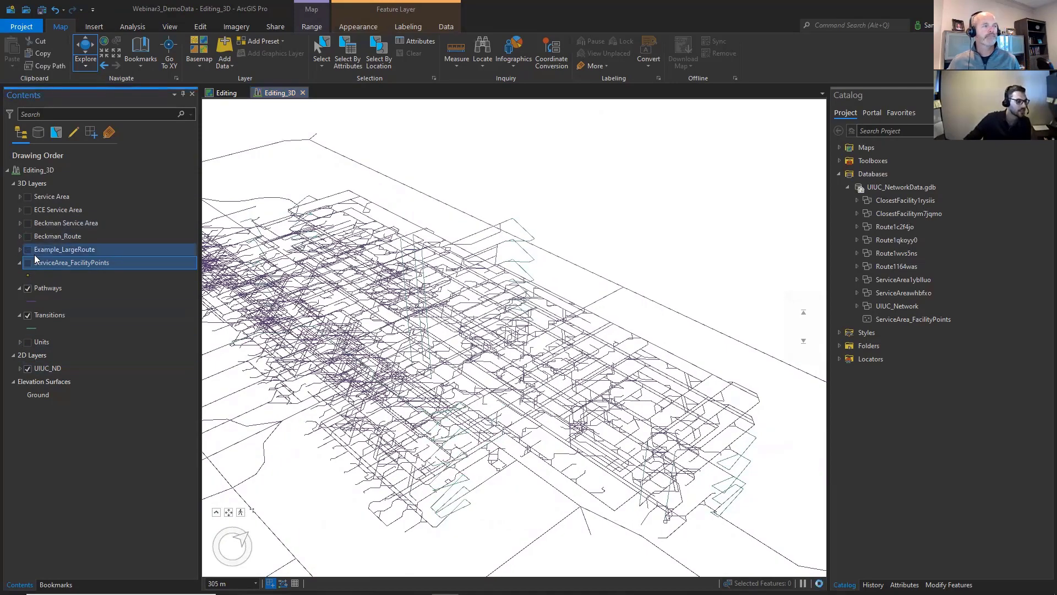
scroll(497, 422, down, 3)
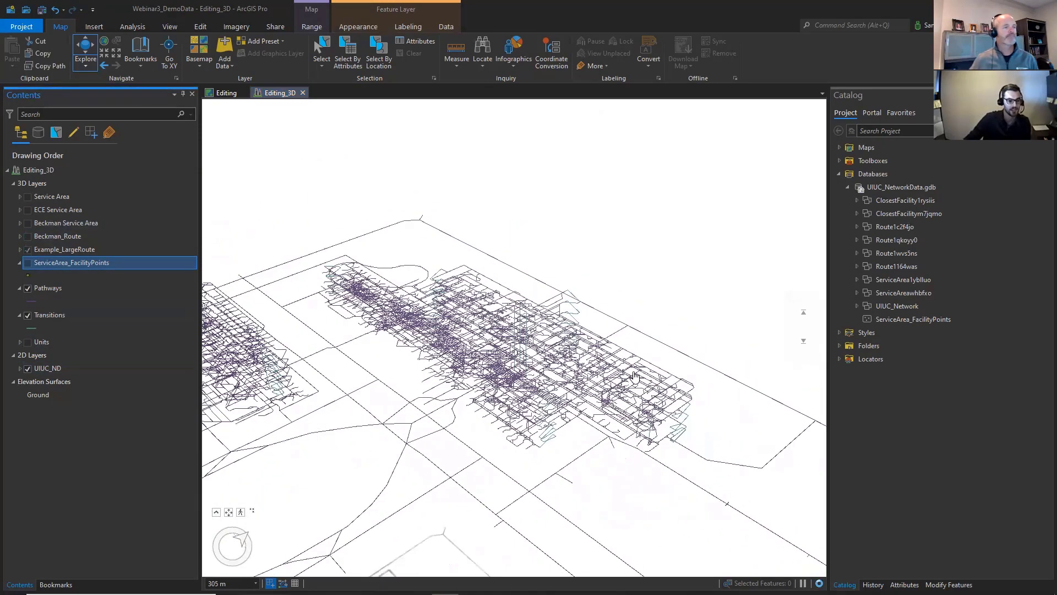
scroll(497, 423, down, 1)
drag(507, 410, 533, 381)
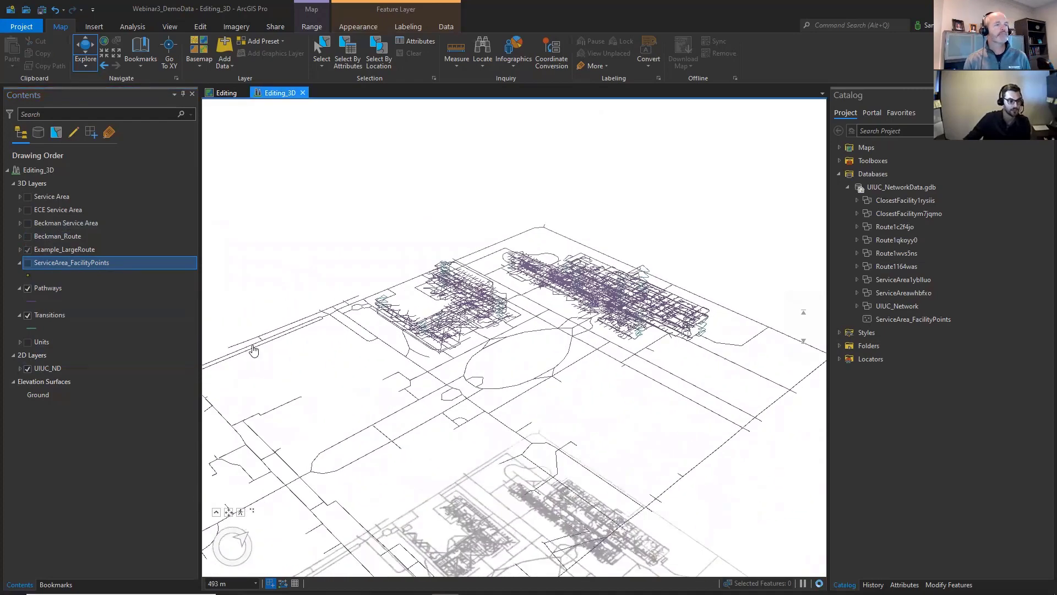
drag(444, 394, 556, 360)
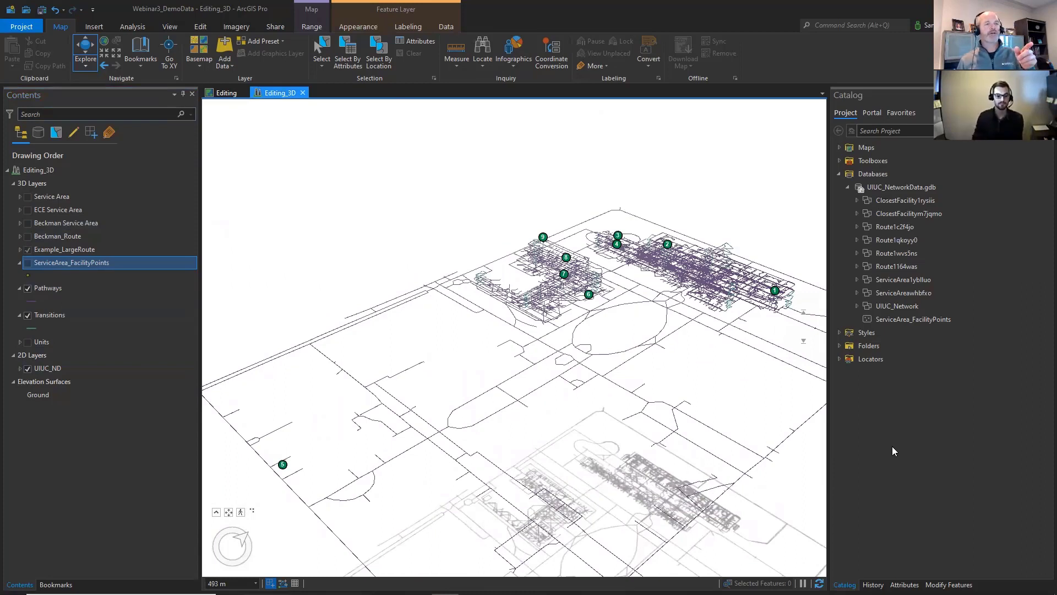
- Review the sublayers of Example_LargeRoute and examine its multi-stop route through the two buildings and across the campus
click(20, 250)
click(37, 290)
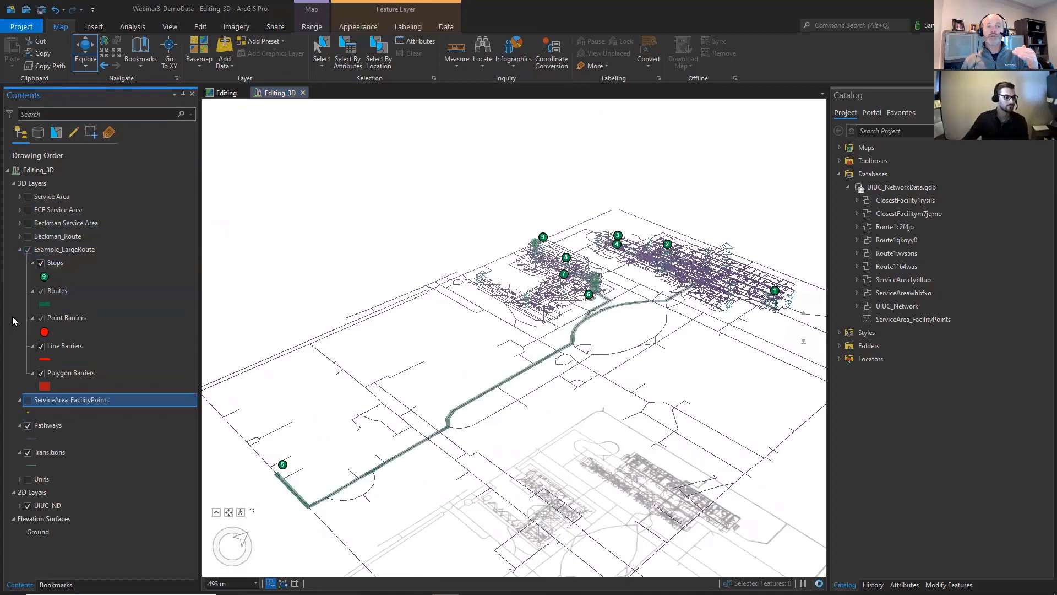
click(18, 250)
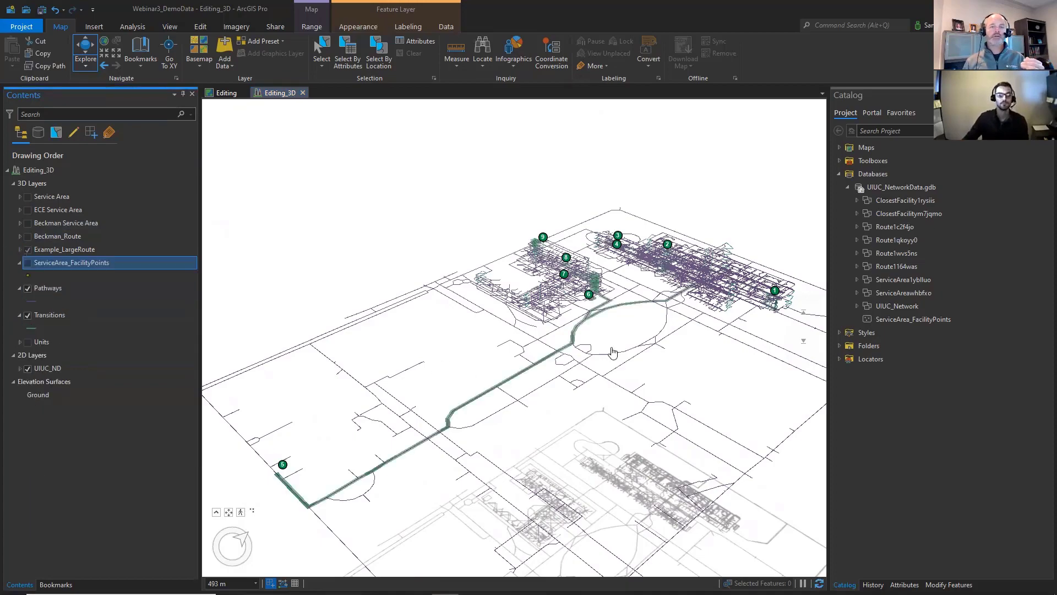
drag(634, 300, 667, 485)
drag(613, 306, 645, 164)
scroll(644, 164, down, 3)
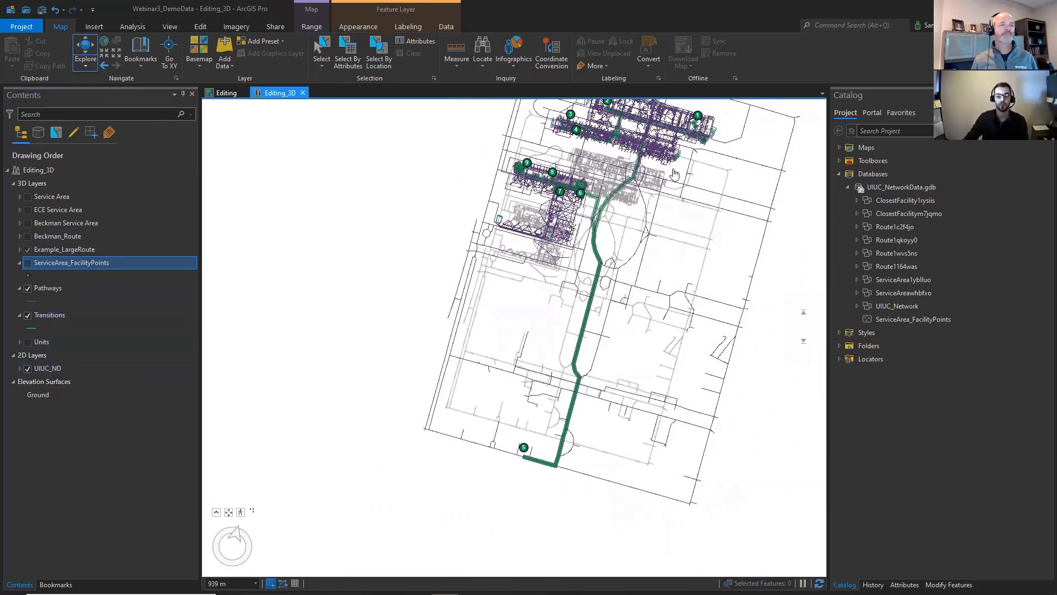
drag(657, 176, 530, 228)
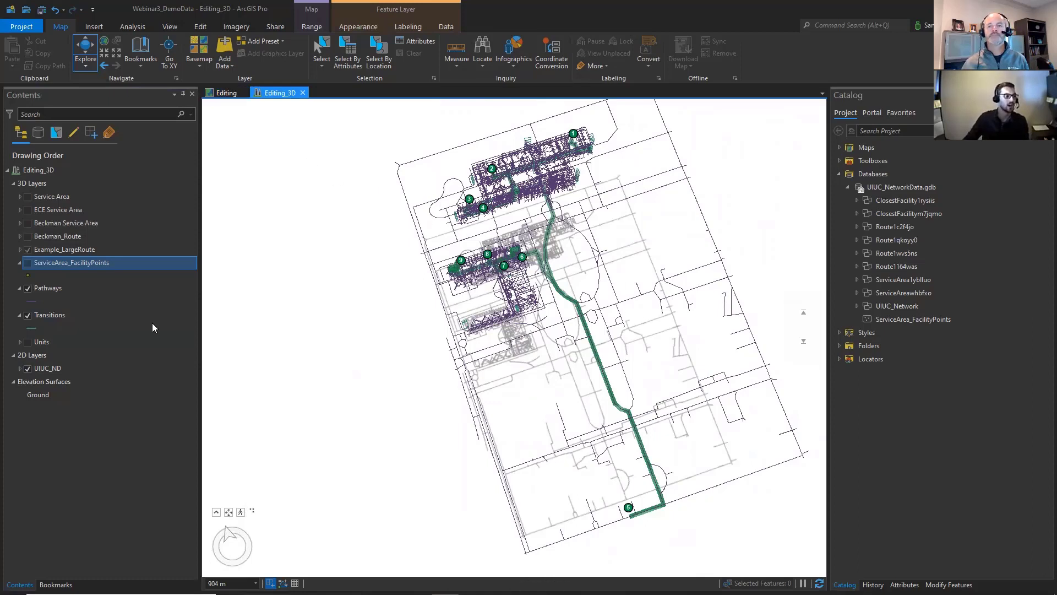
click(107, 494)
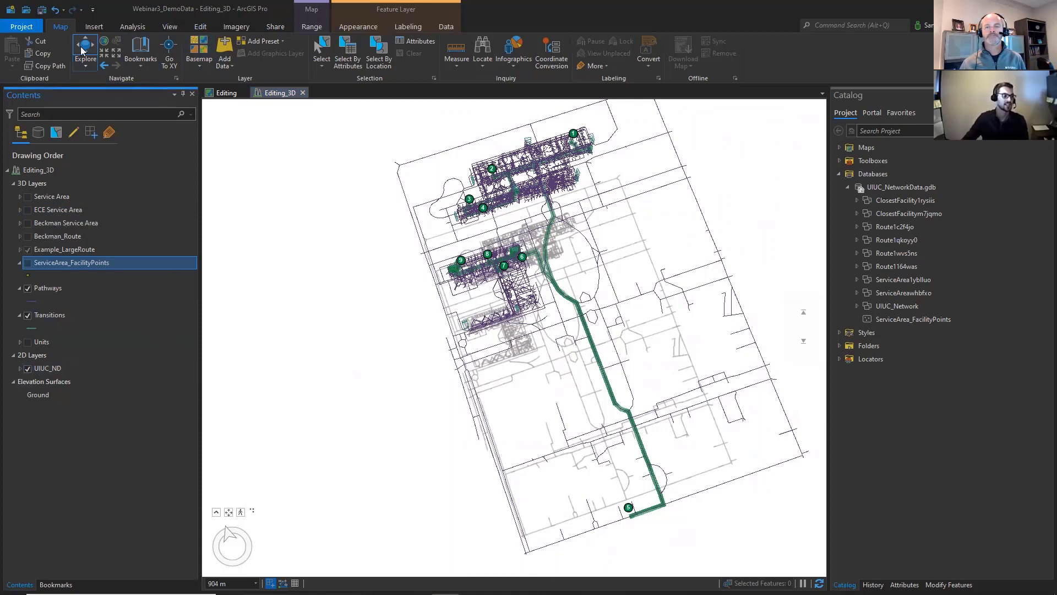
- Create a new 2D map and add the UIUC_ND network dataset from the UIUC_Network feature dataset to it
click(93, 26)
click(12, 63)
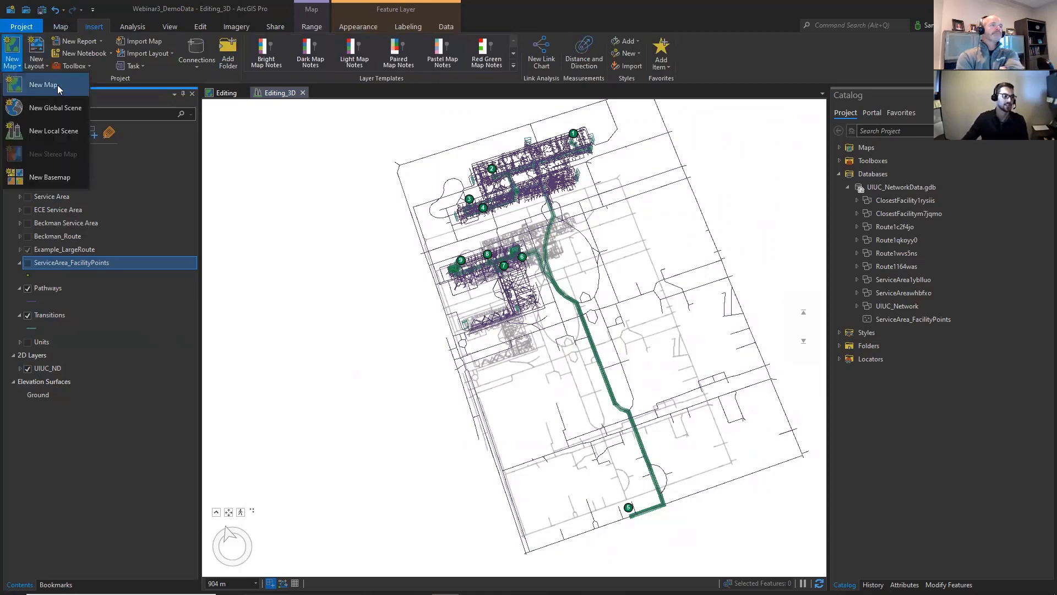
click(58, 88)
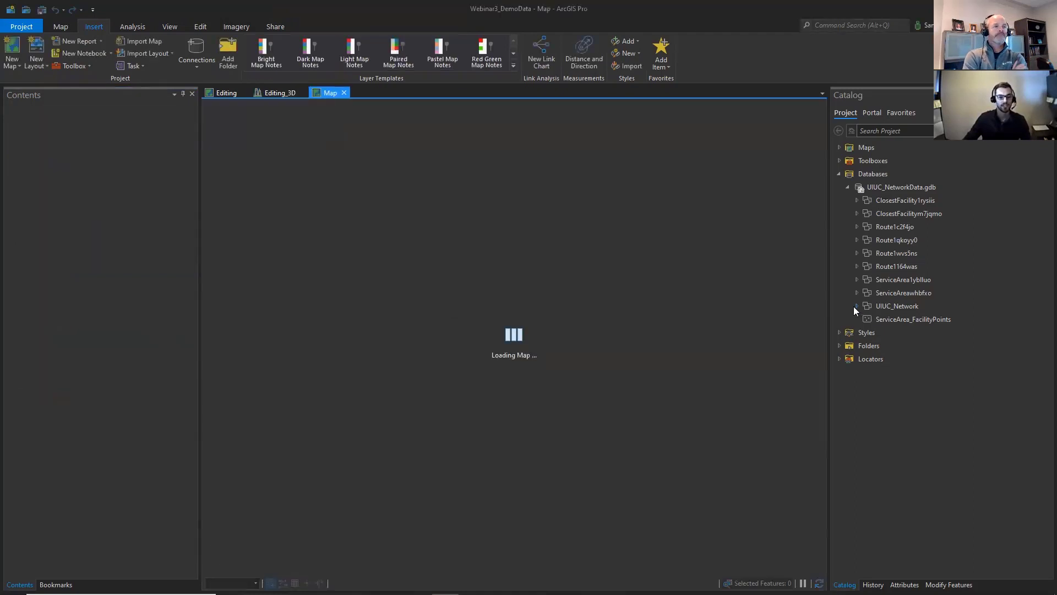
click(855, 307)
click(914, 357)
right_click(915, 359)
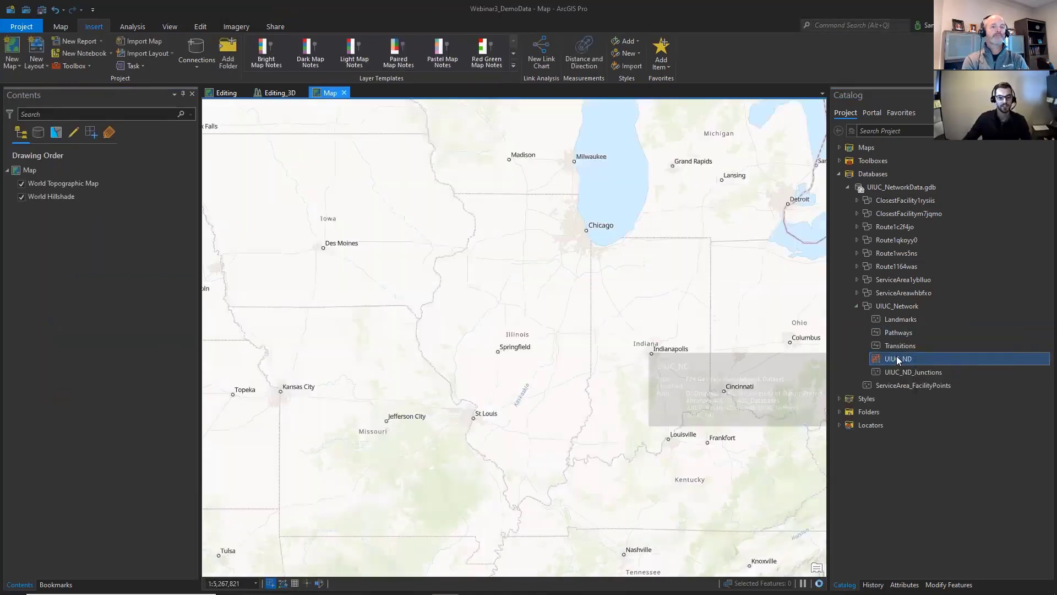
right_click(906, 363)
click(938, 366)
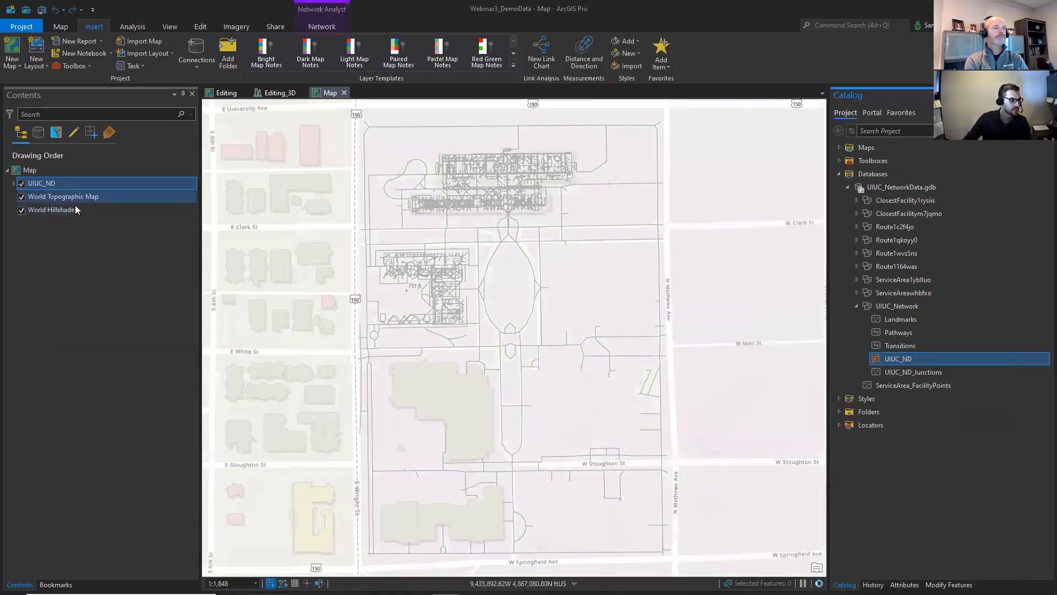
- Remove the World Topographic Map and World Hillshade basemap layers from the new map
click(83, 198)
shift+click(84, 212)
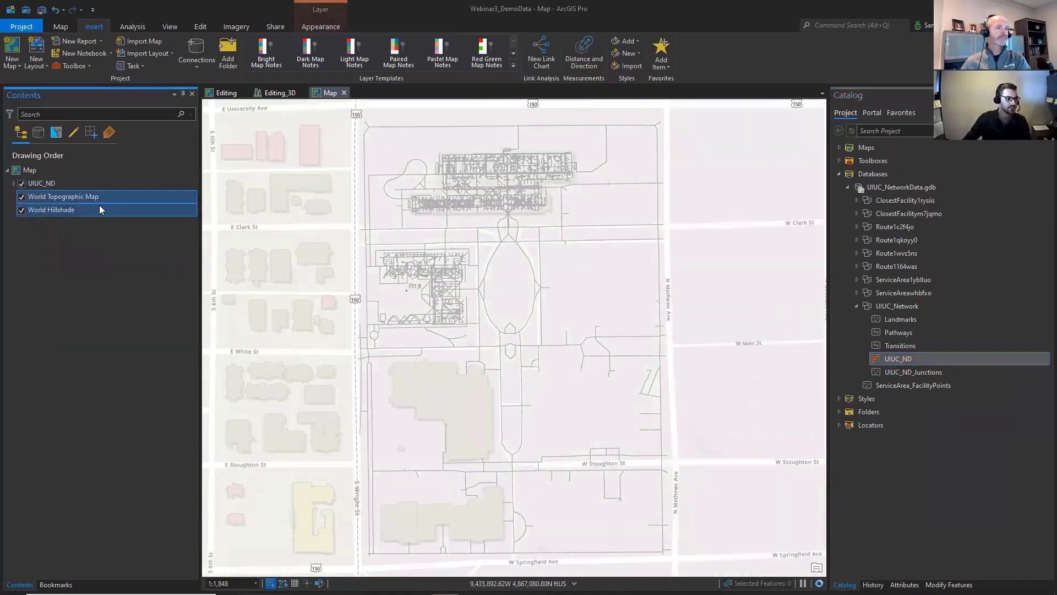
right_click(99, 207)
click(151, 225)
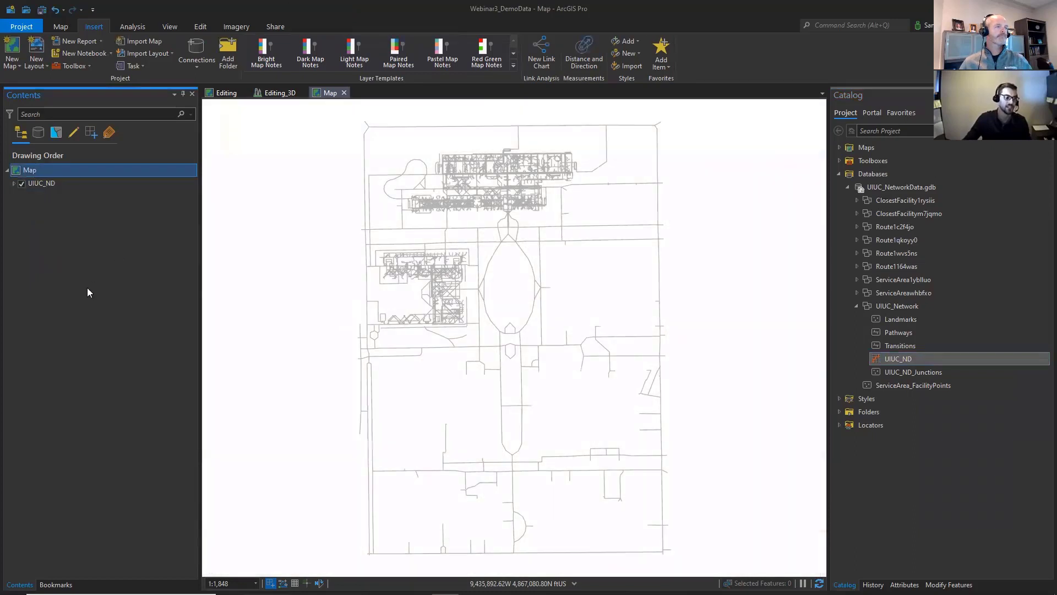
- Create a Closest Facility and a Route network analysis layer based on the UIUC_ND network
click(60, 26)
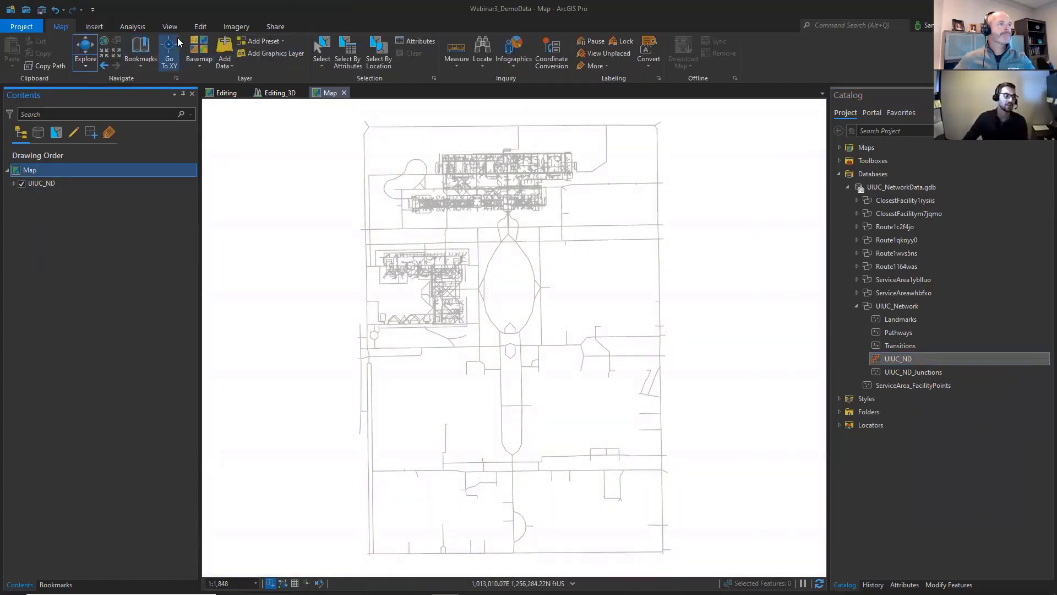
click(133, 28)
click(392, 69)
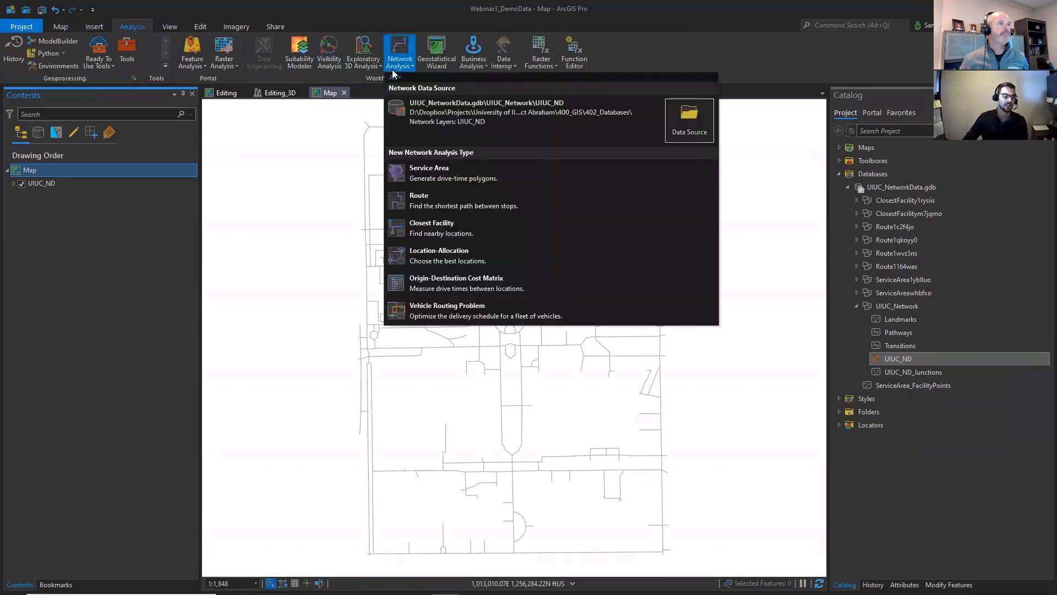
click(460, 225)
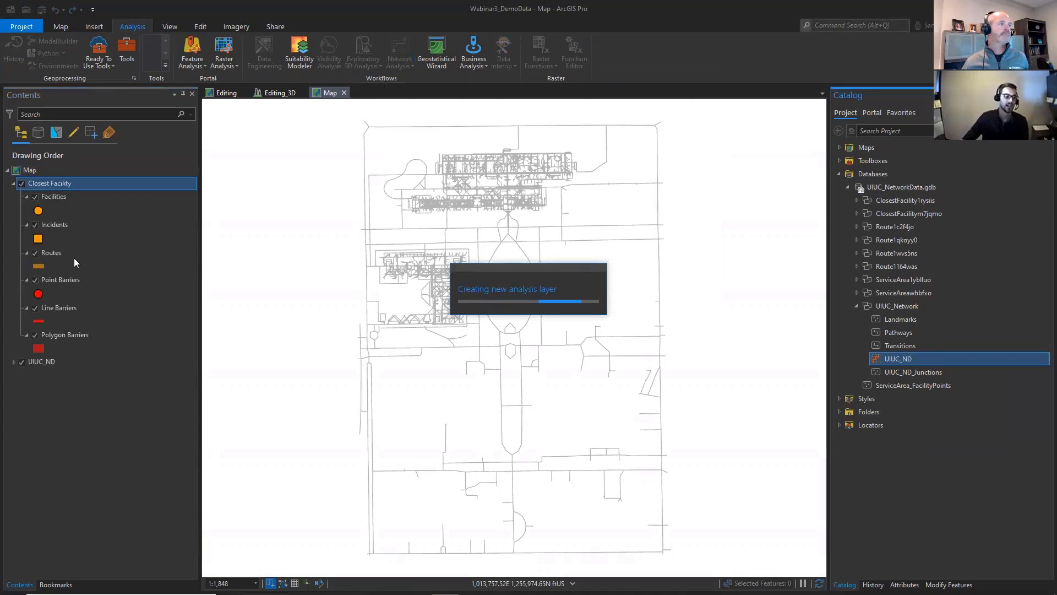
click(410, 70)
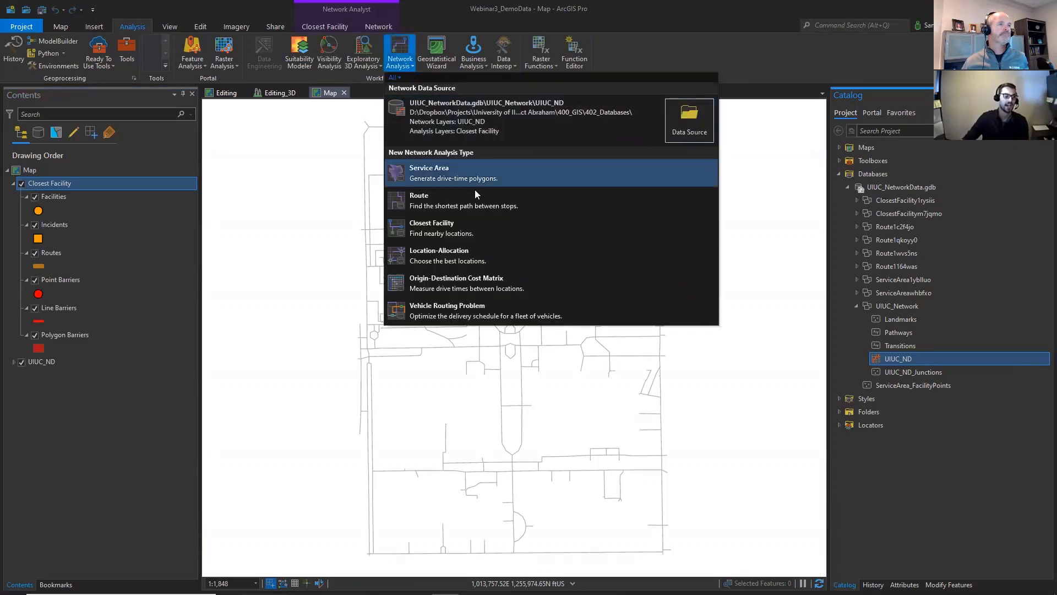
click(456, 208)
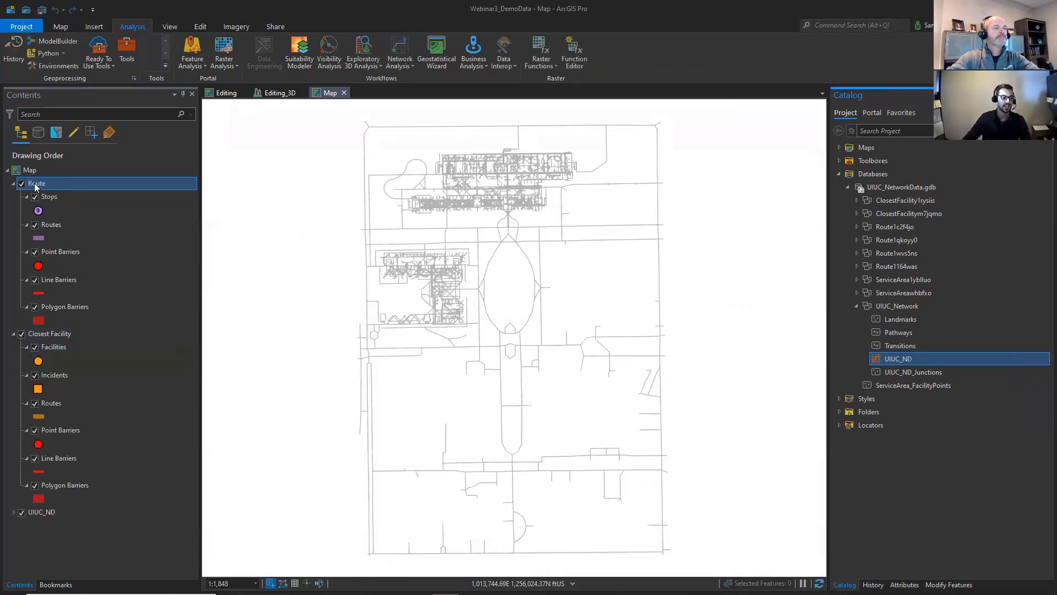
- Remove the UIUC_ND layer from the map, leaving only the Route and Closest Facility analysis layers
ctrl+click(39, 513)
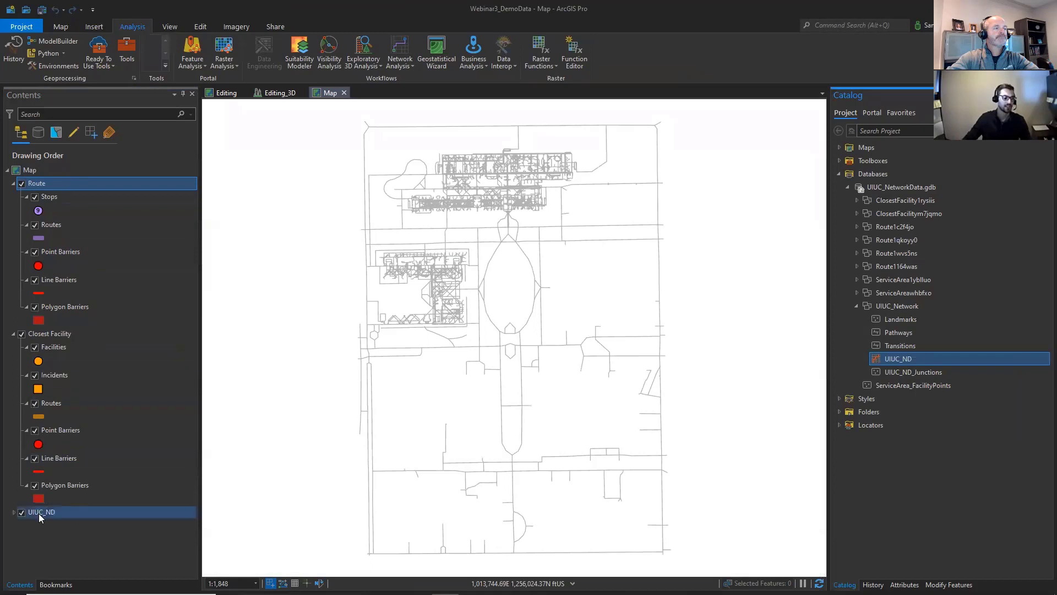
right_click(72, 512)
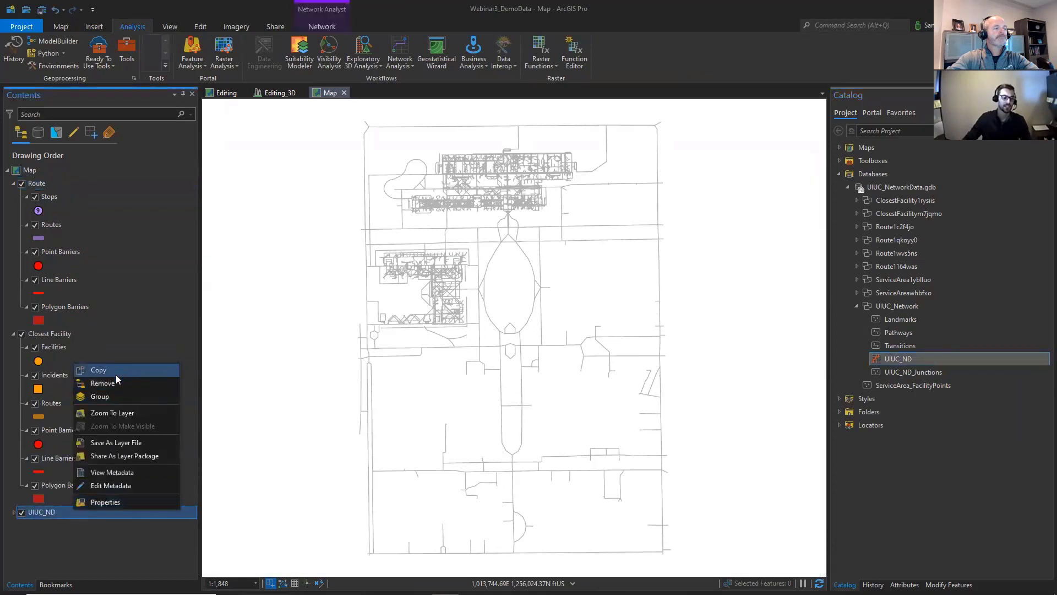
click(115, 396)
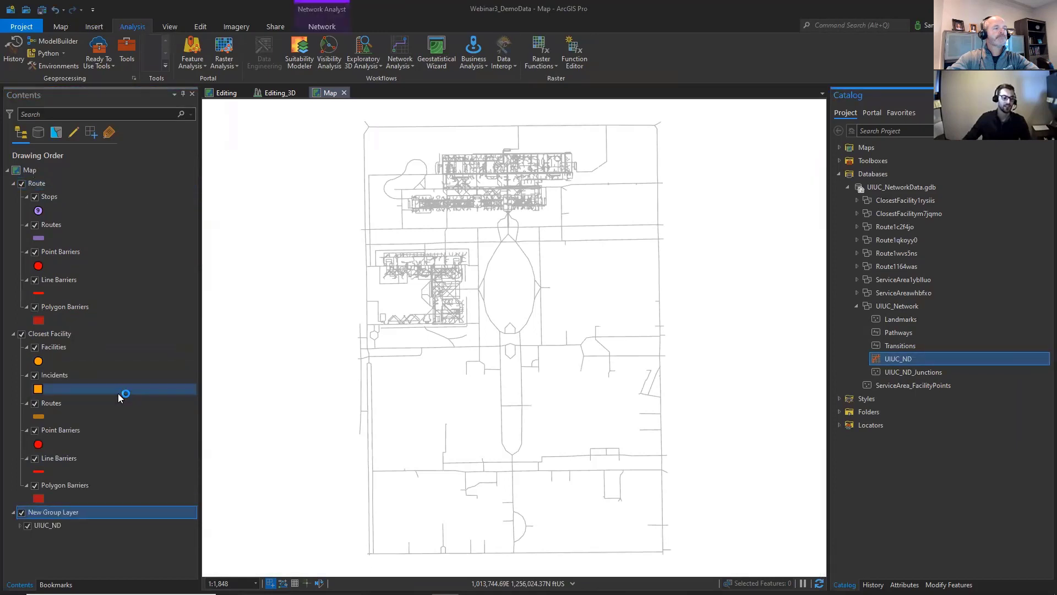
right_click(83, 515)
click(130, 368)
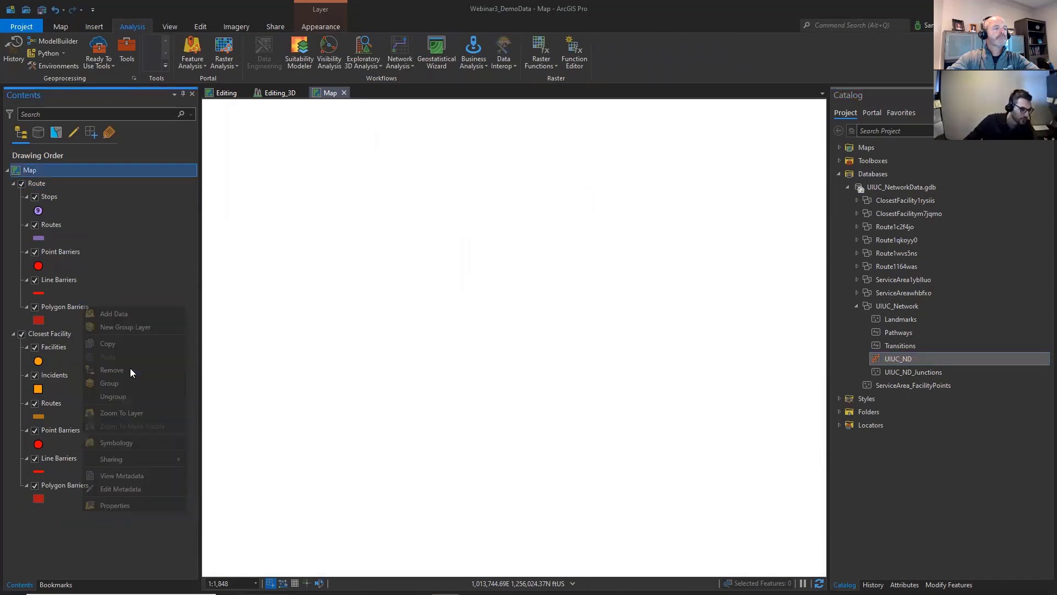
- Set up publishing the map as a web layer named NetworkAnalysisService
click(282, 26)
click(204, 69)
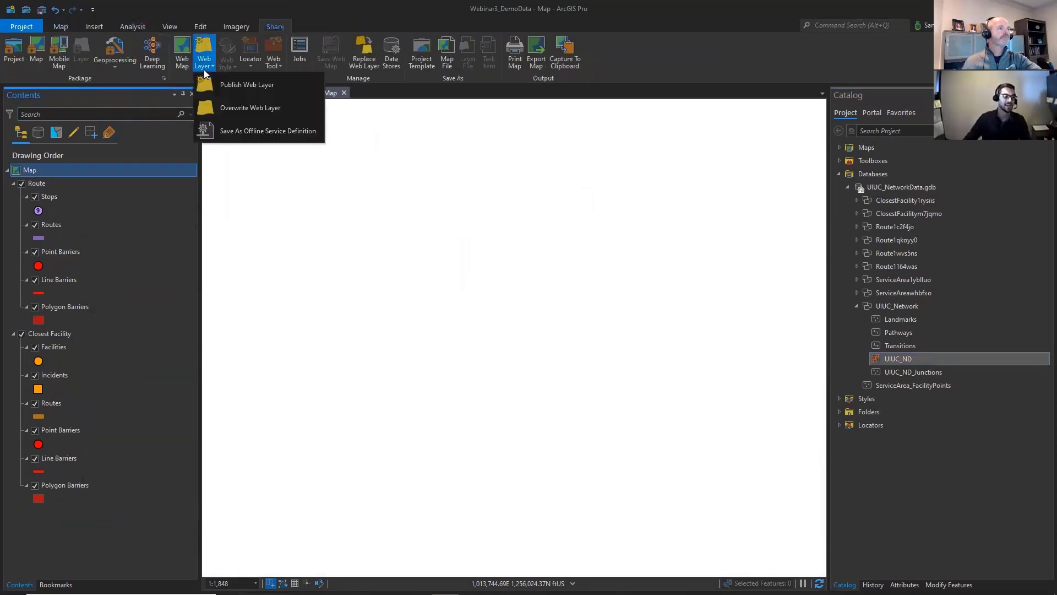
click(245, 86)
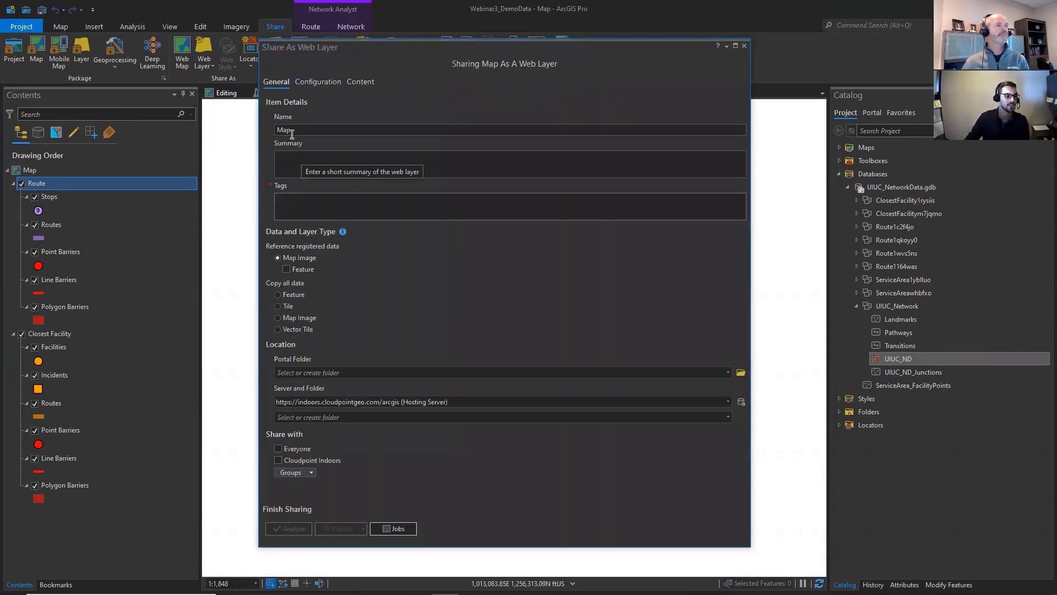
click(327, 132)
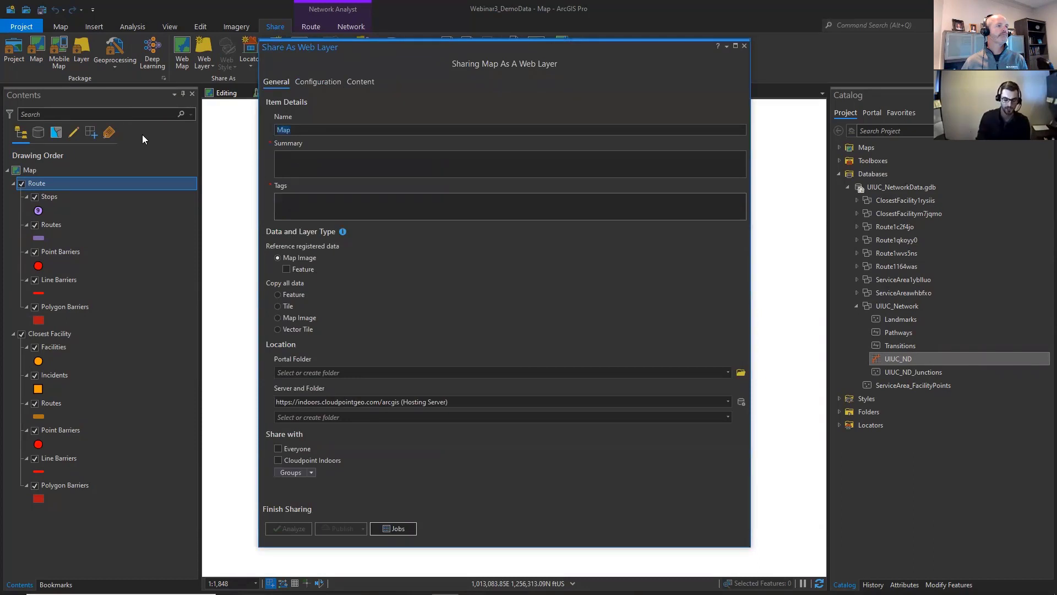
text(NetworkAnaly)
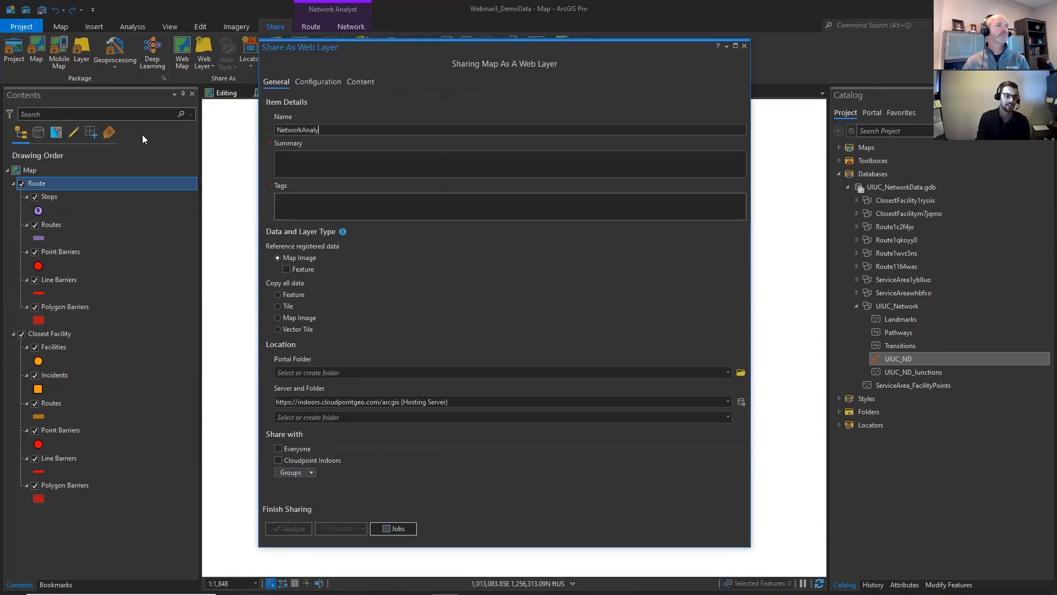
text(sisService)
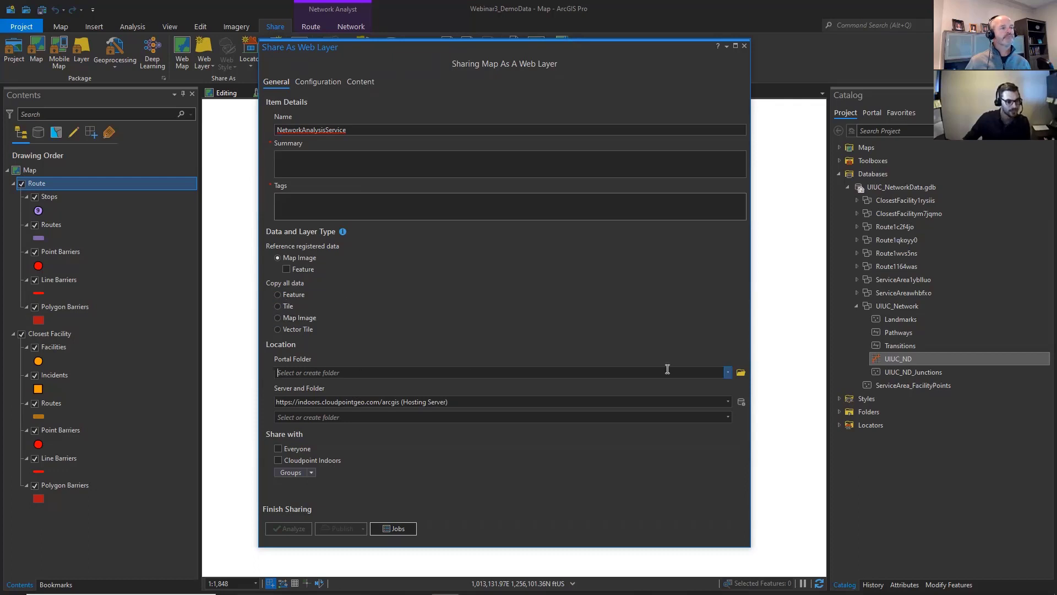
- Review the web layer's sharing options and Network Analysis capability, and close the sharing settings without publishing
click(312, 472)
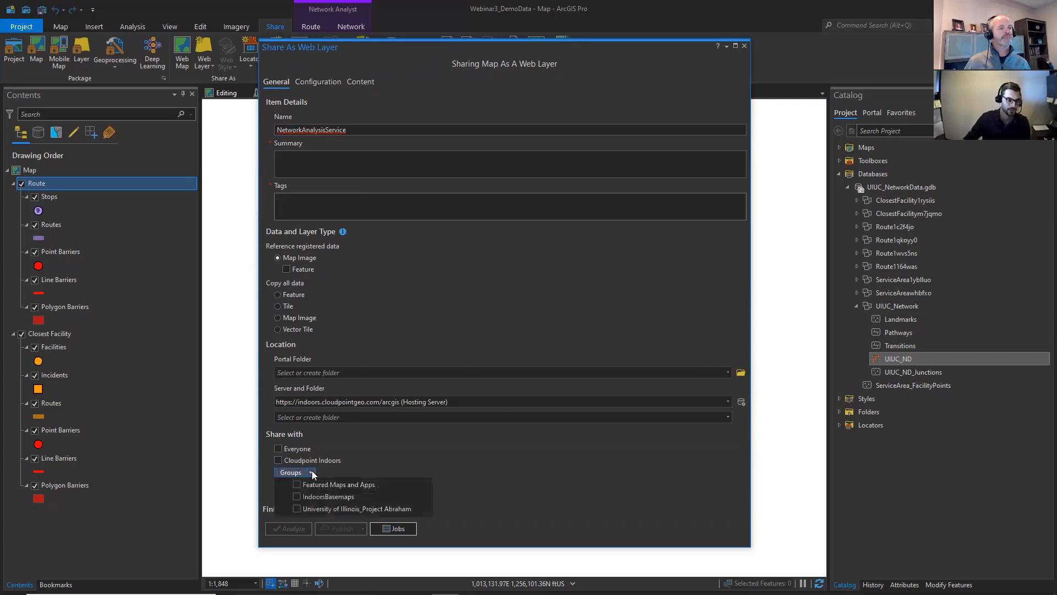
click(318, 82)
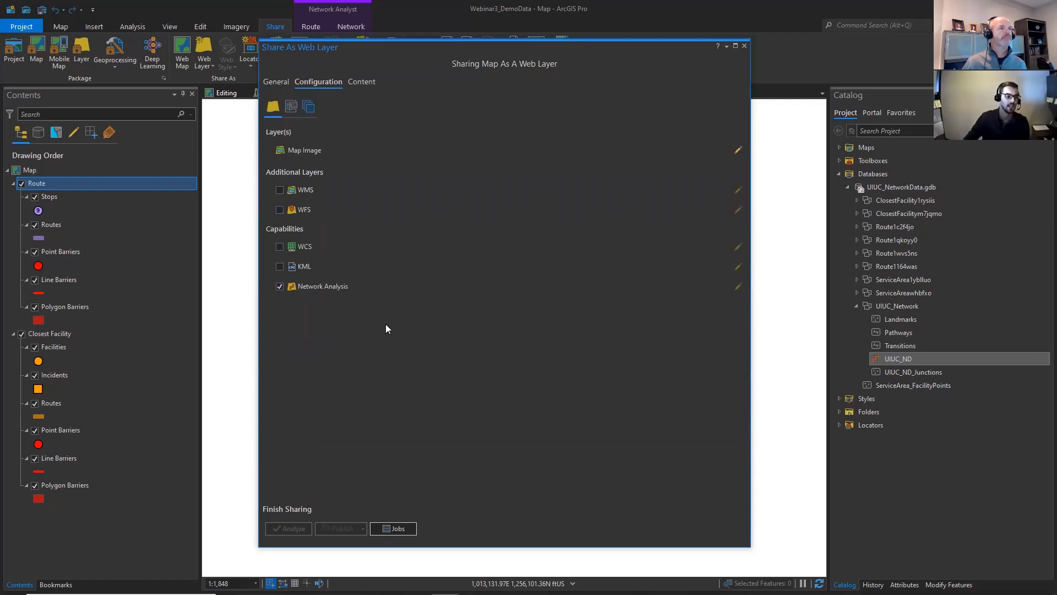
click(277, 82)
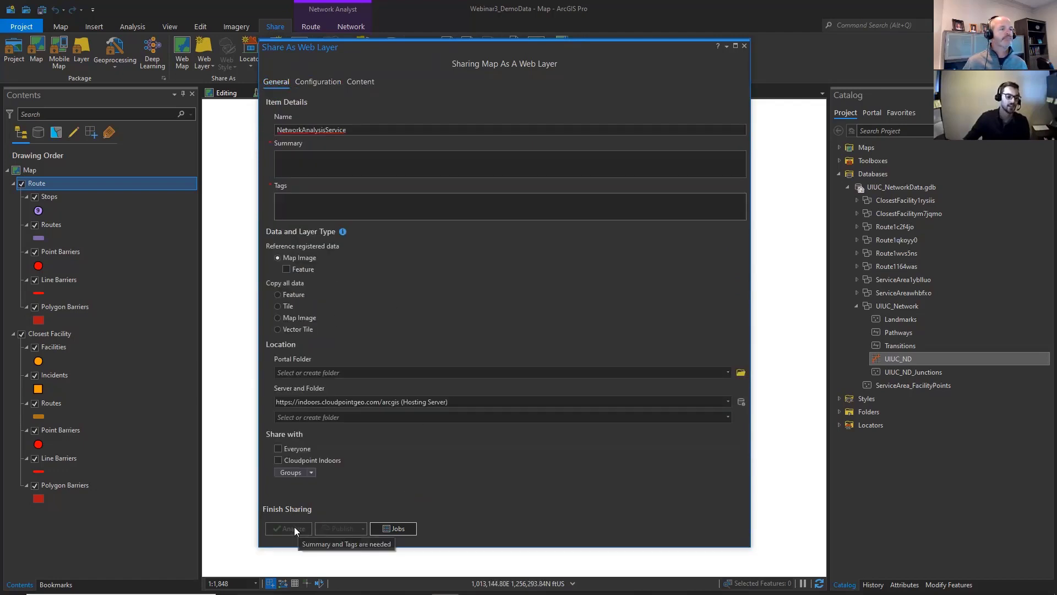
click(745, 46)
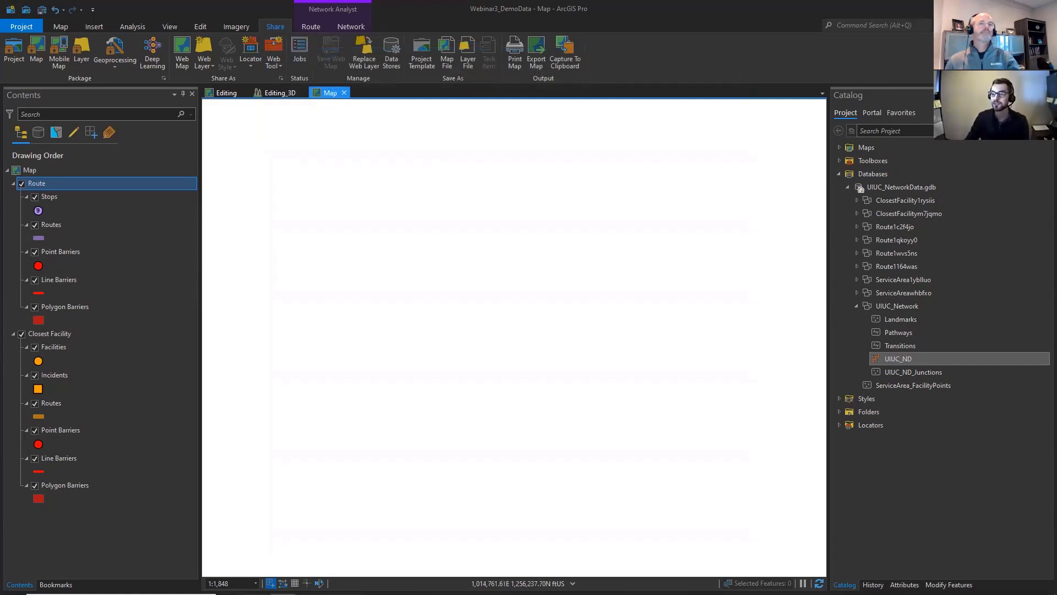
- Switch to the Indoor Viewer app in the browser and review its configured Route Service and Closest Facility Service
key(alt+Tab)
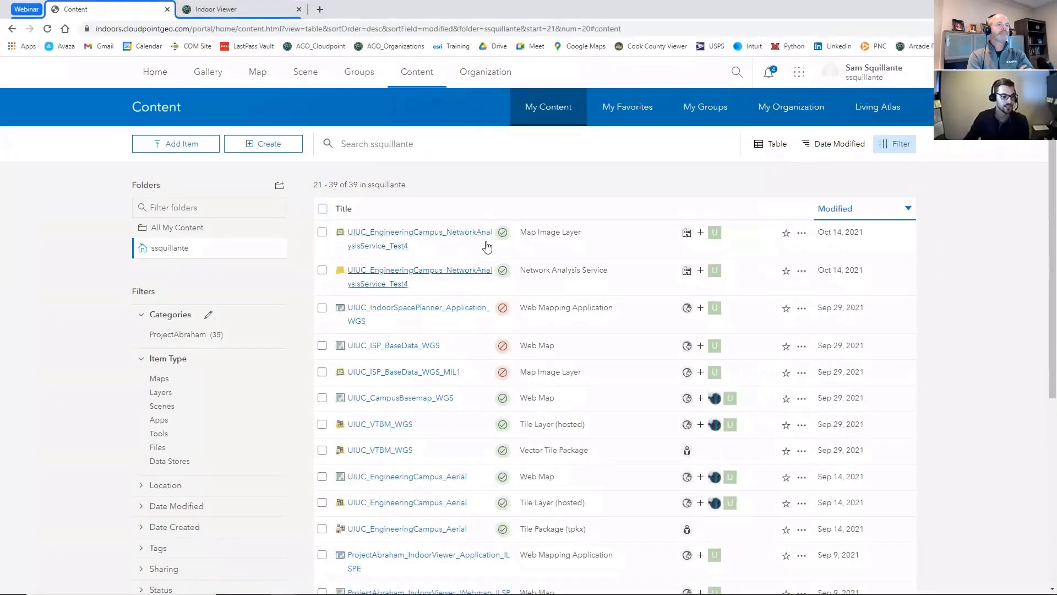
click(232, 9)
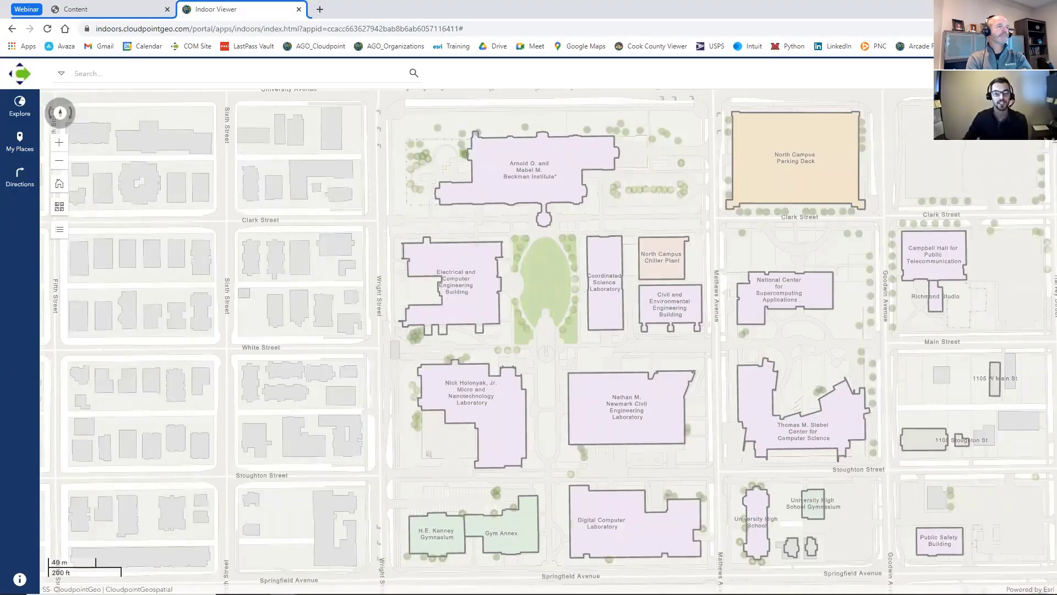
click(19, 578)
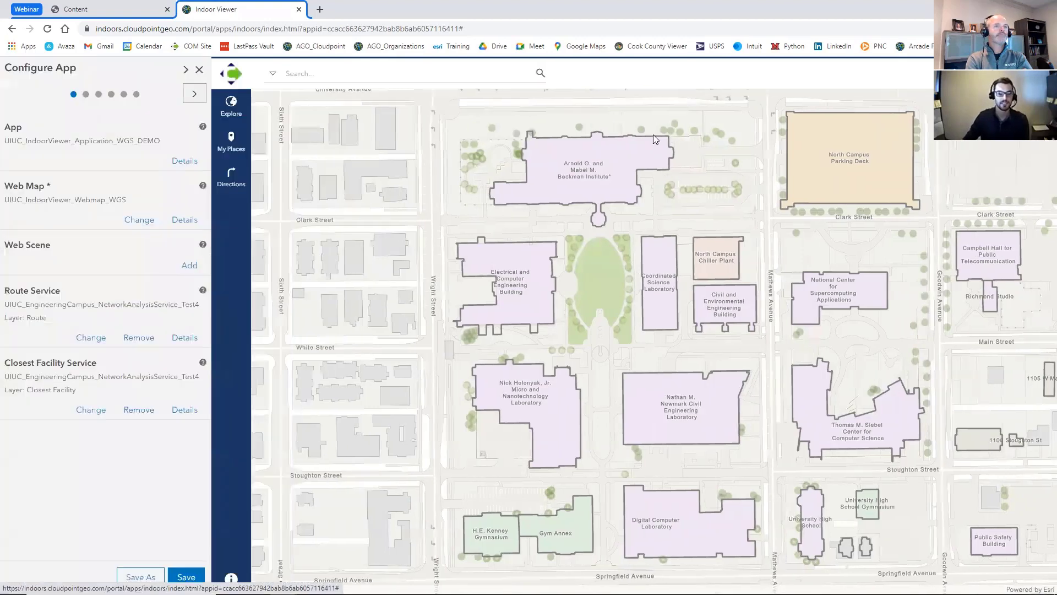
drag(8, 290, 28, 359)
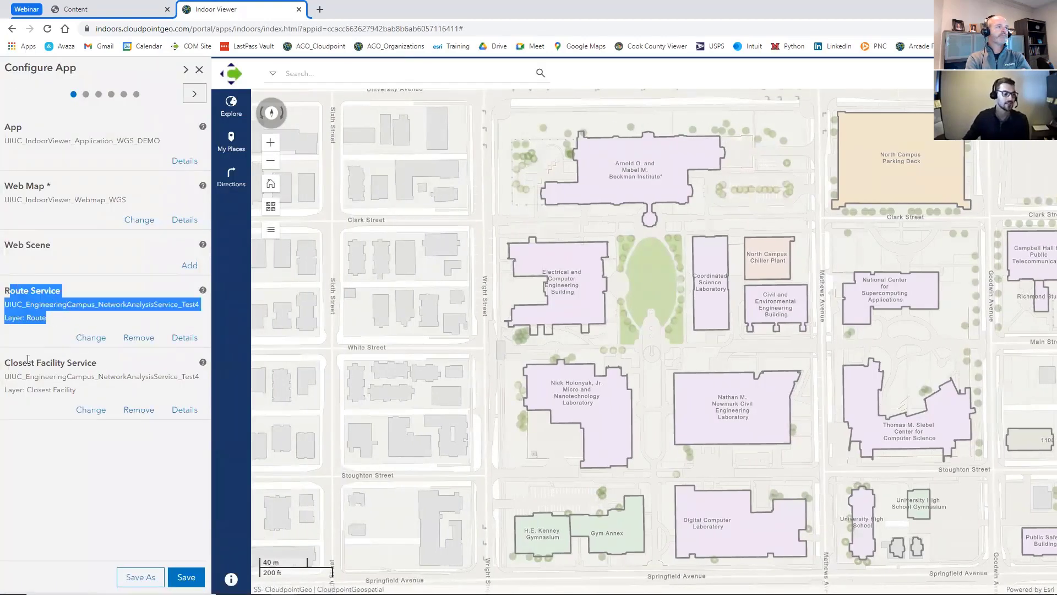
click(198, 69)
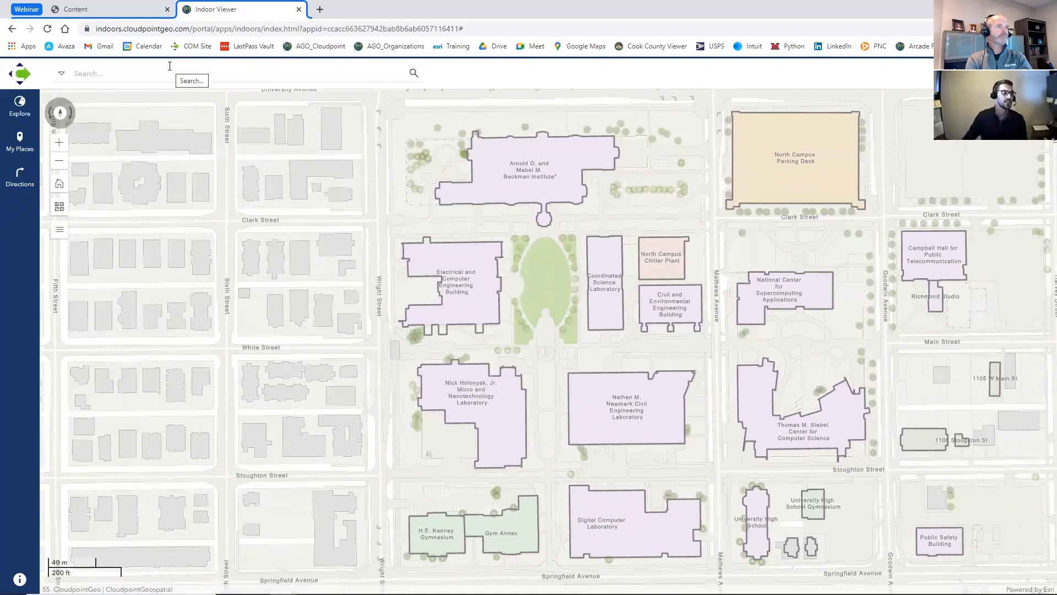
- Select the Beckman Institute building on the campus map and examine its indoor floor plan up close
click(474, 179)
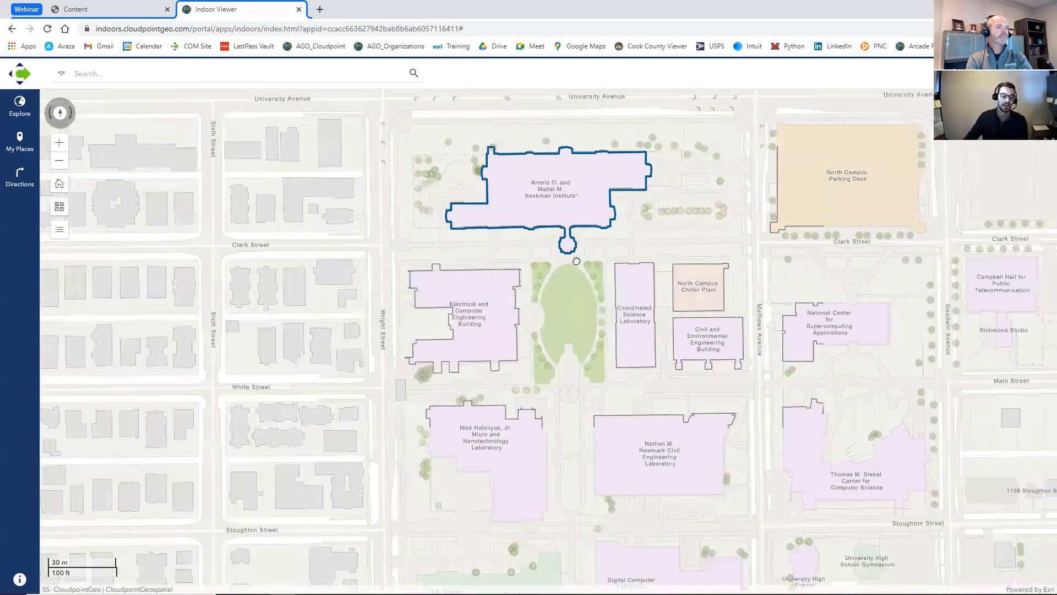
scroll(571, 221, up, 2)
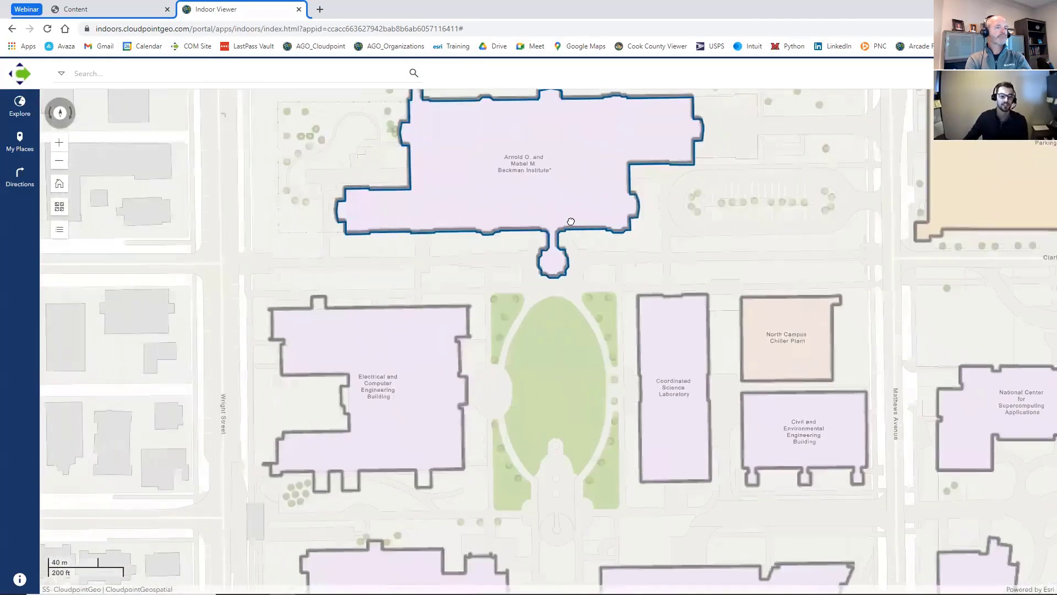
scroll(536, 212, up, 2)
drag(538, 228, 572, 430)
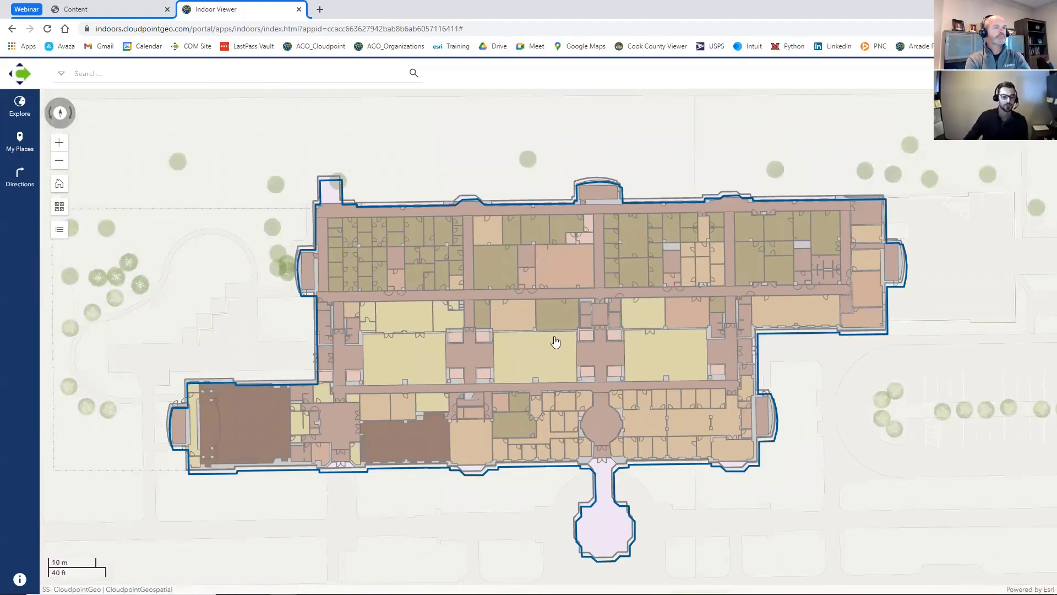
- Search for meeting room-20 in the Beckman Institute and open directions for it
click(329, 74)
text(meeting 20)
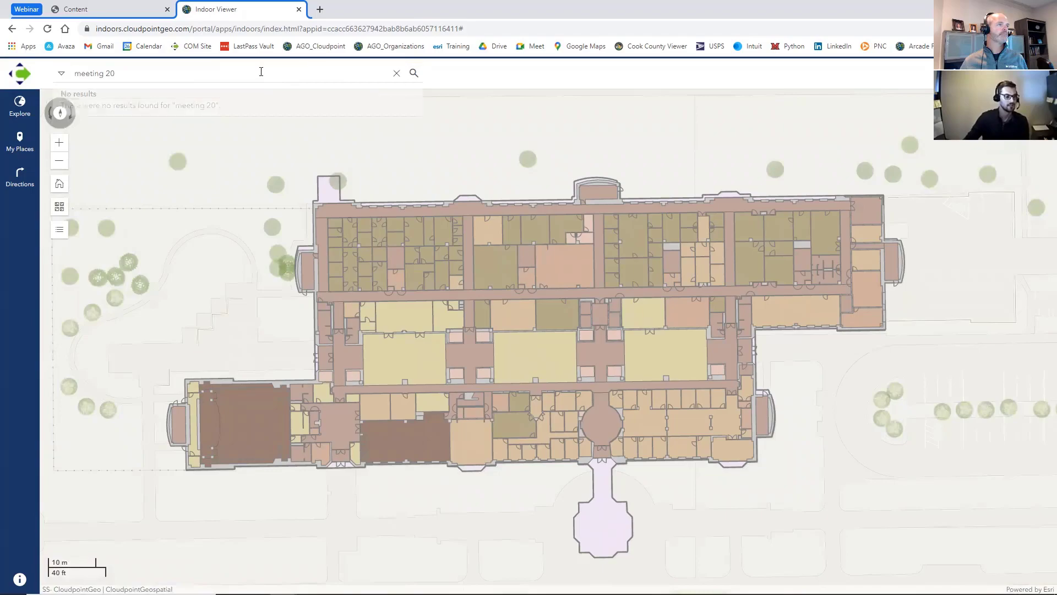
click(206, 77)
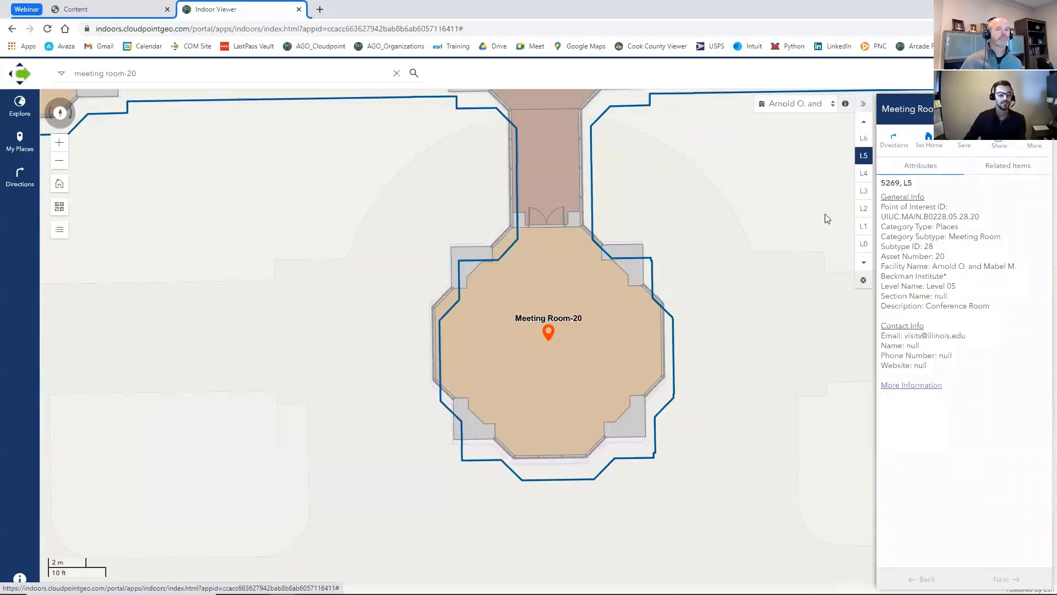
click(894, 138)
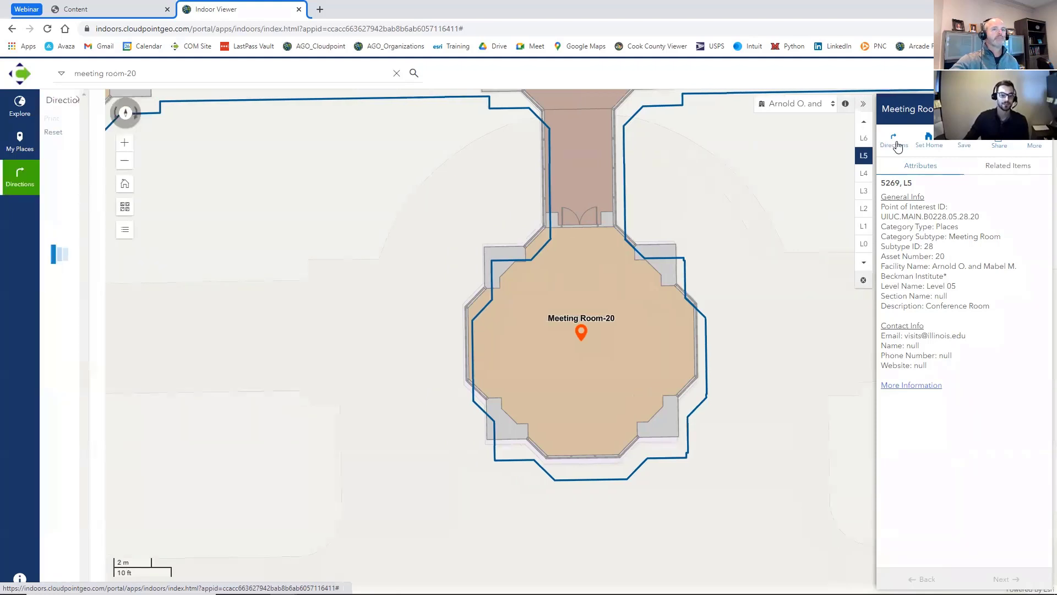
- Make Meeting Room-20 the starting point and route to Office-98 as the destination
click(192, 163)
click(115, 163)
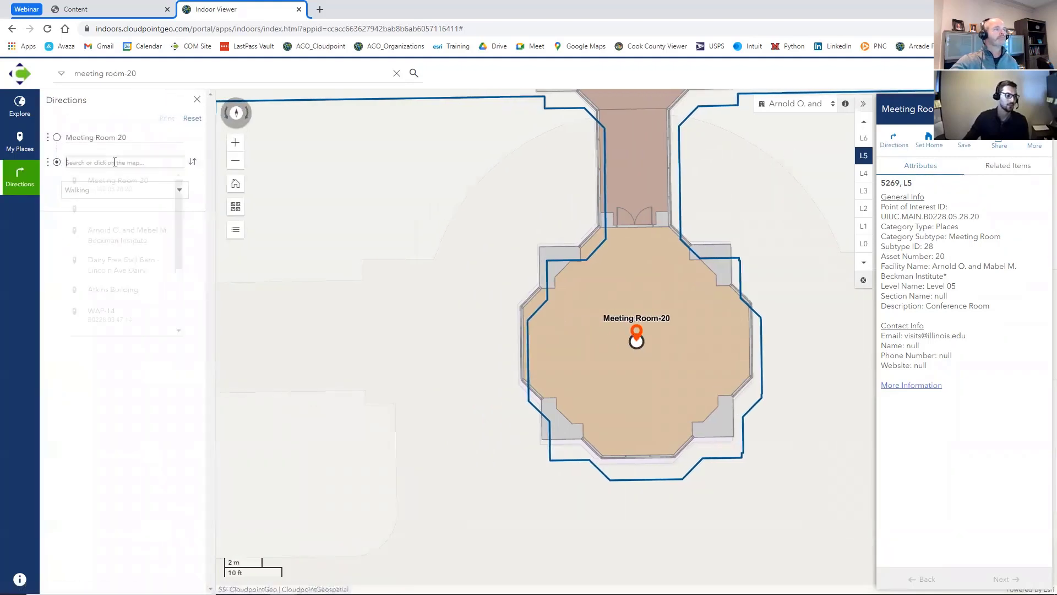
text(office)
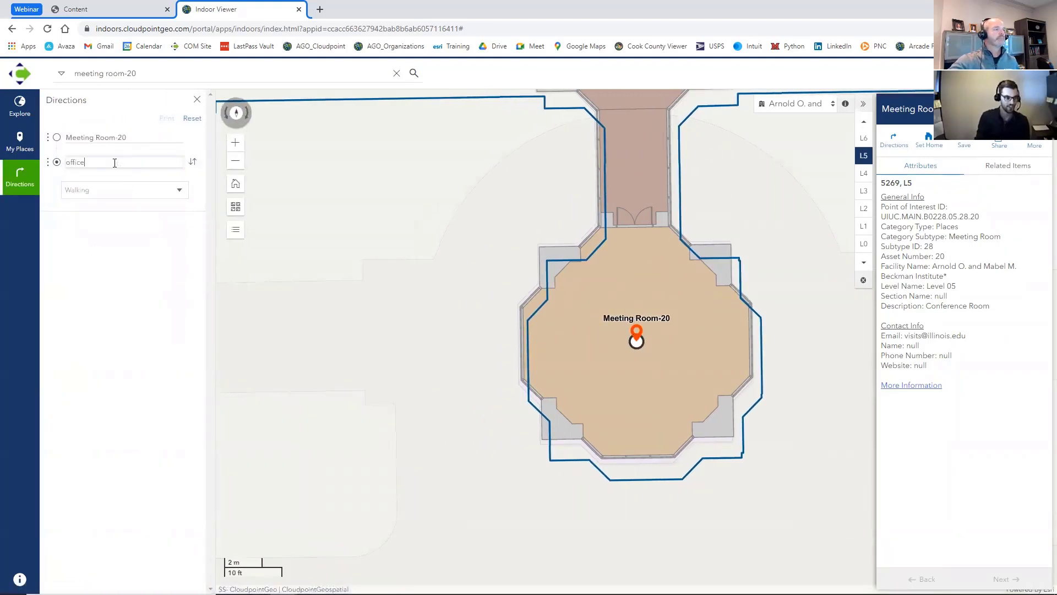
text(-98)
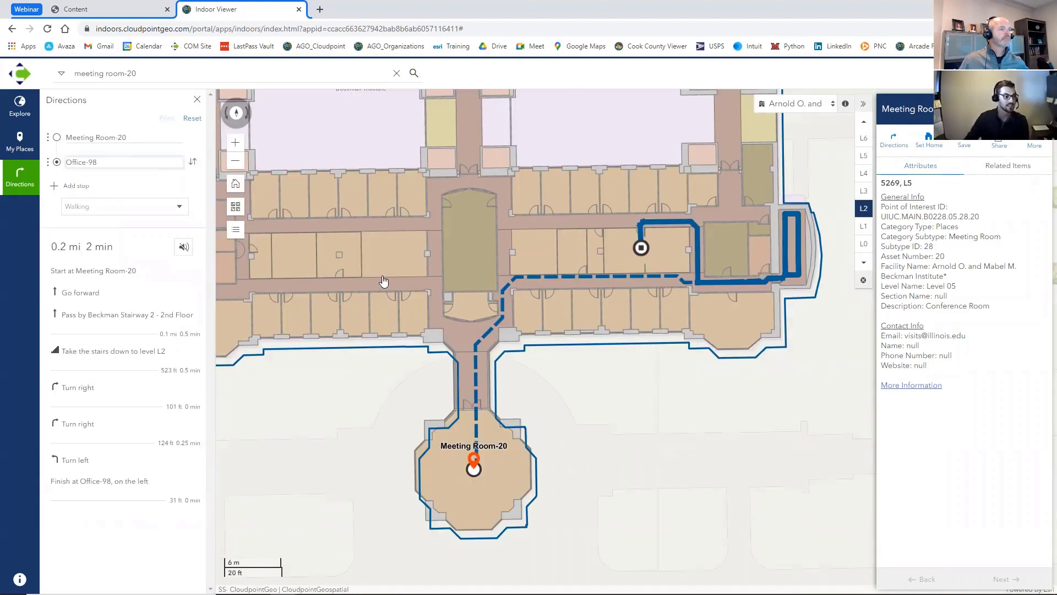
key(Return)
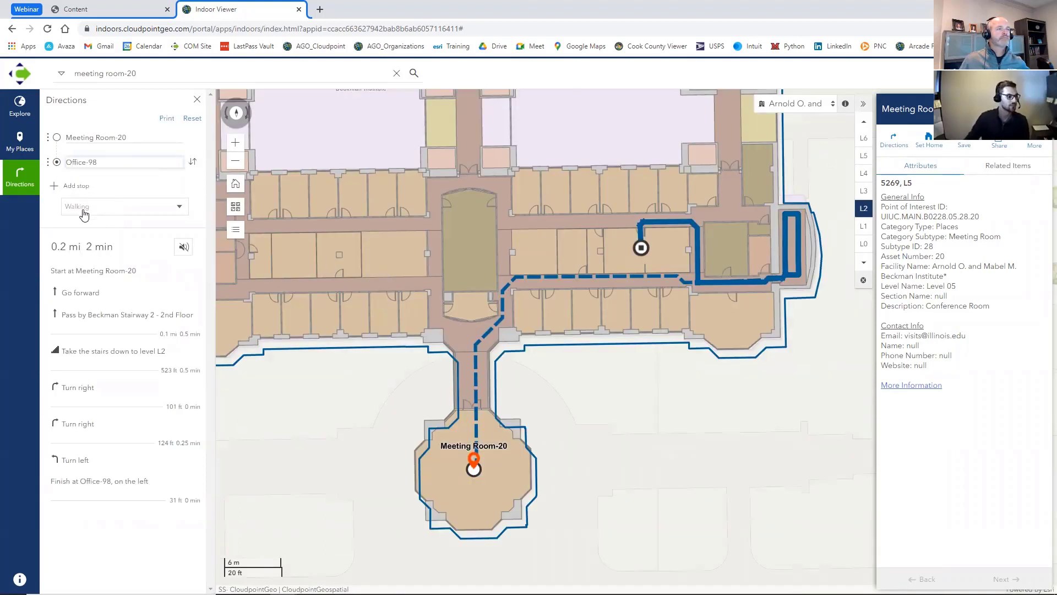
- Show floor level L5 of the Beckman Institute and examine the route's path on that floor
double_click(907, 183)
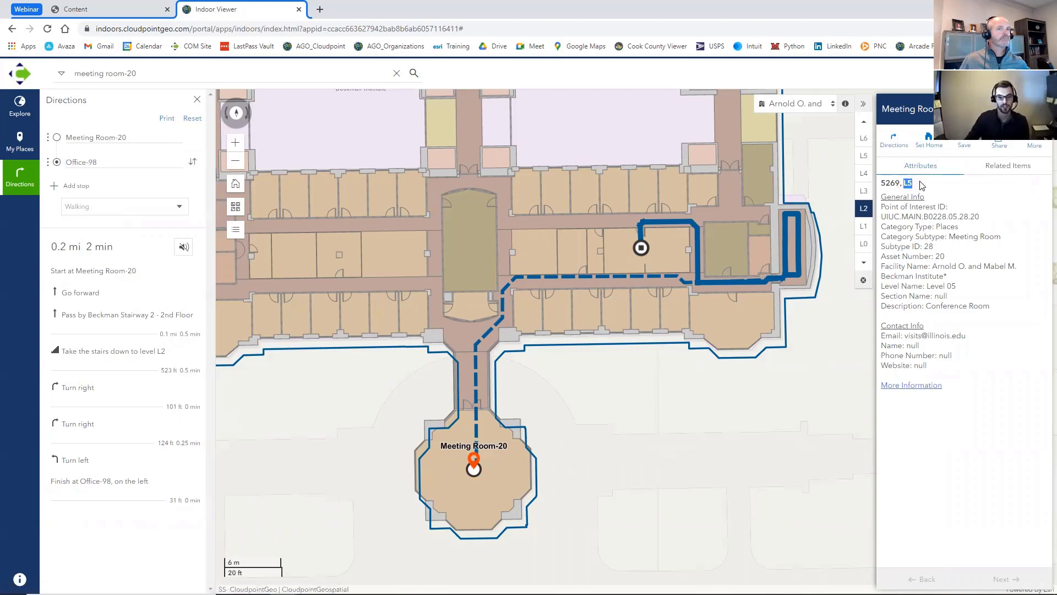
click(865, 157)
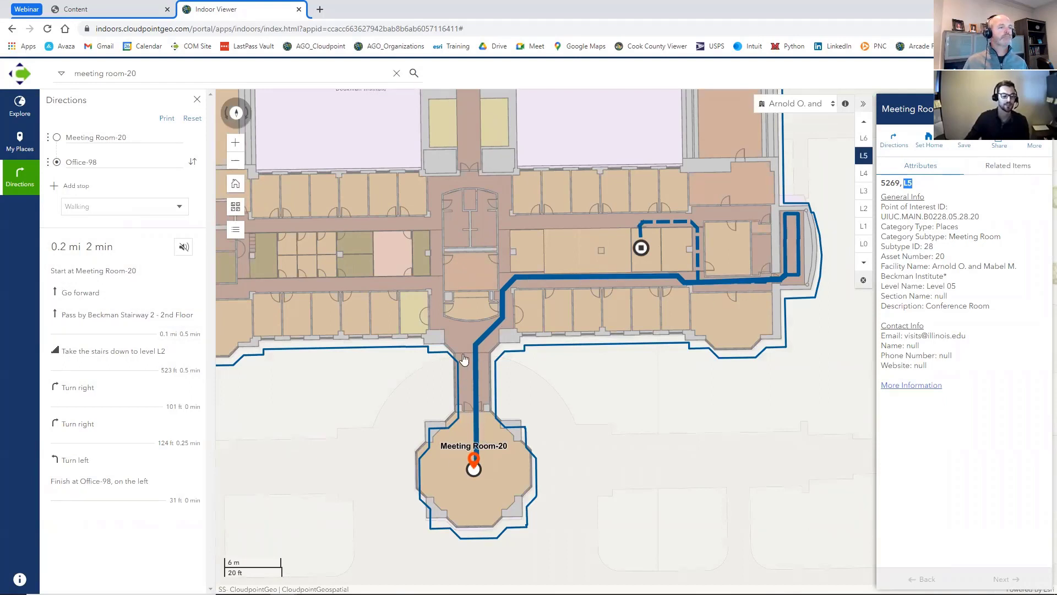
drag(690, 287, 575, 307)
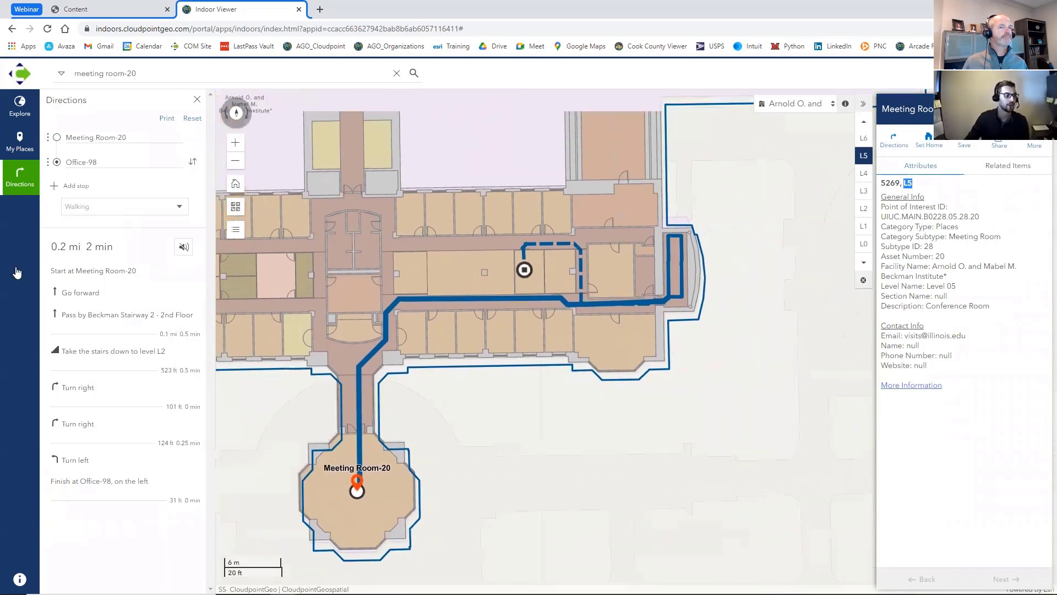
- Step through the route's directions on the map, from the first leg and the stairs down to L2 to the finish at Office-98
click(122, 304)
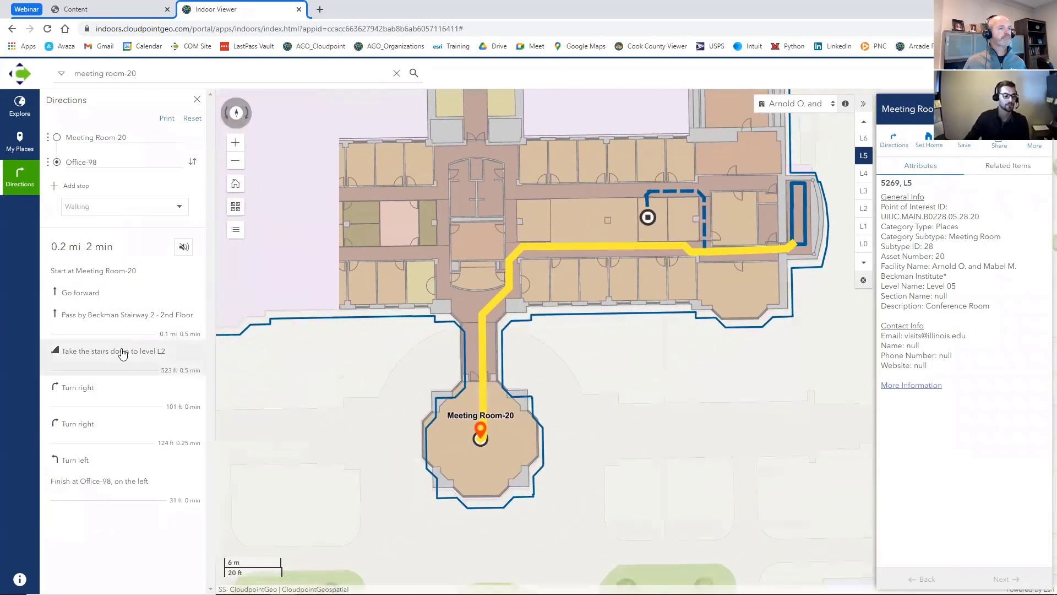
click(122, 355)
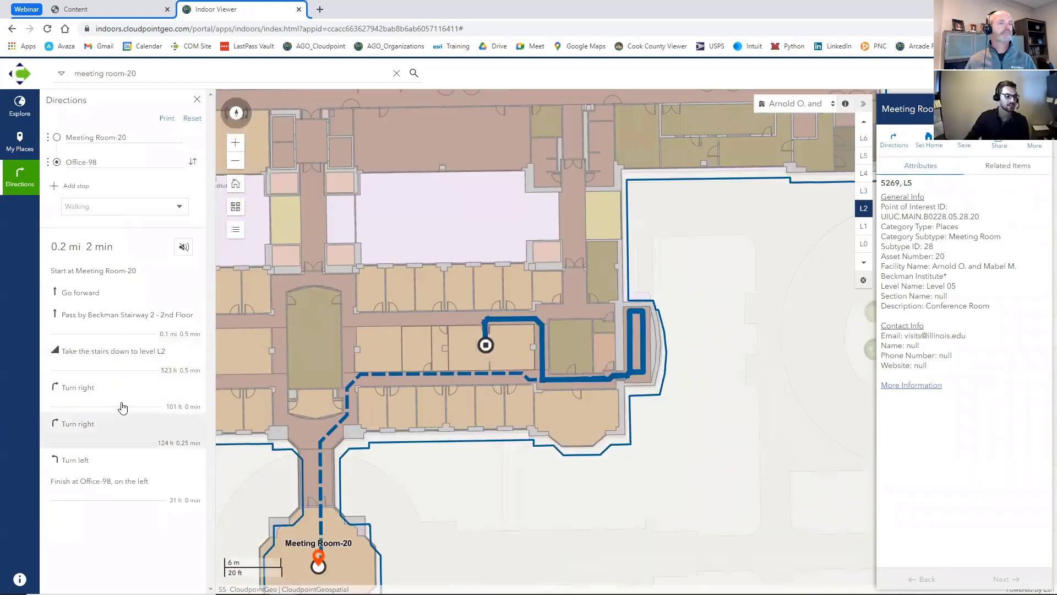
click(127, 393)
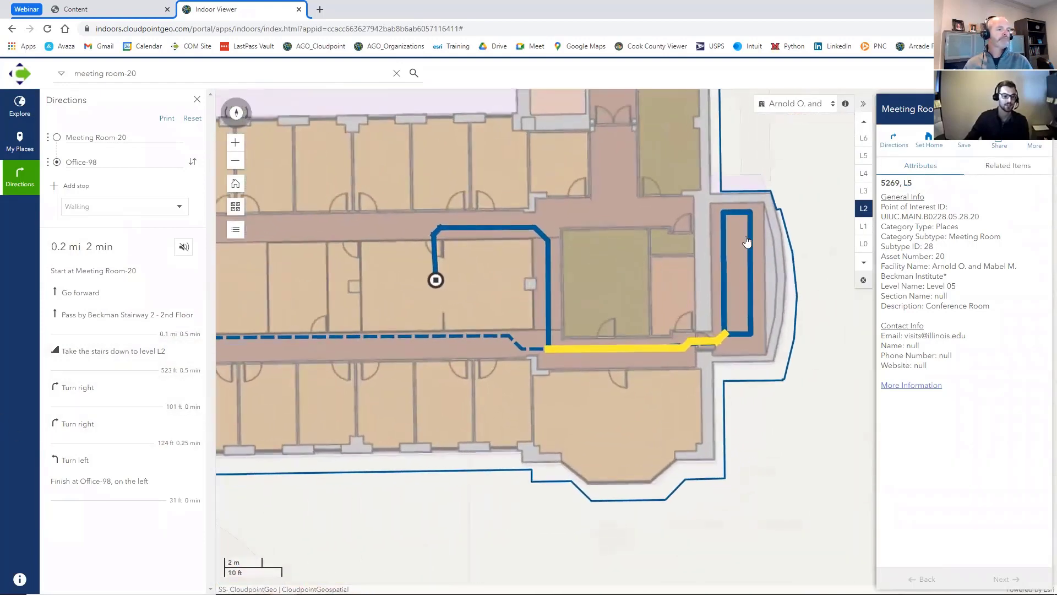
click(142, 431)
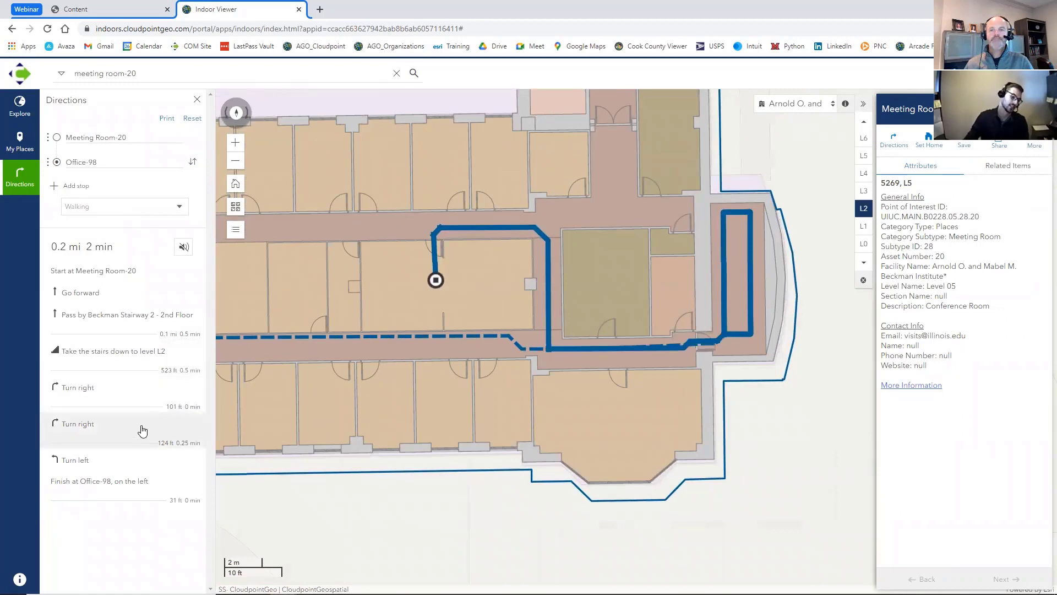
click(123, 475)
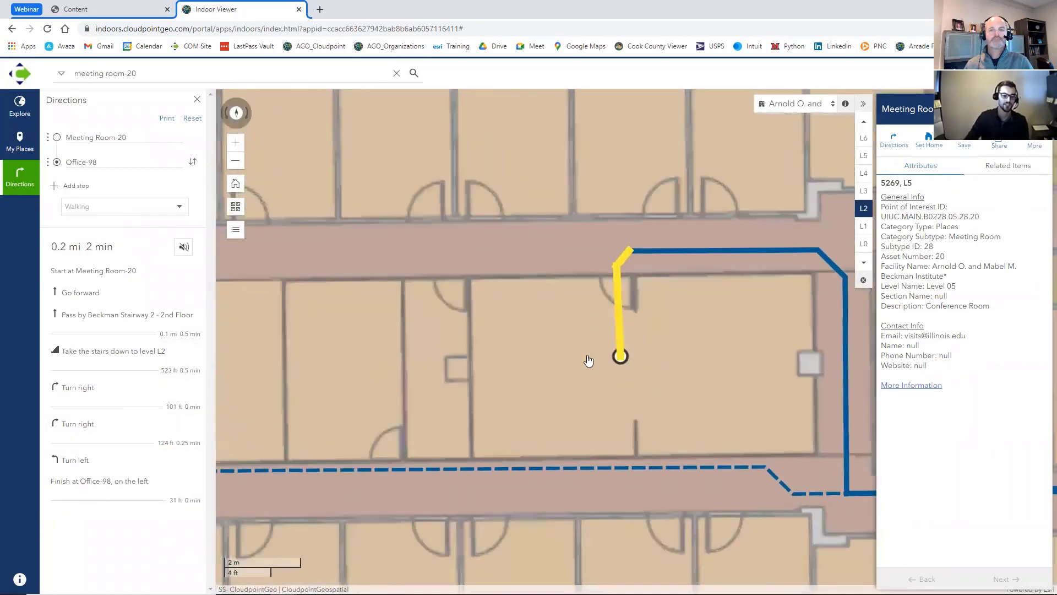
- Examine the whole route in the context of the Beckman Institute and the surrounding campus buildings
scroll(547, 333, down, 1)
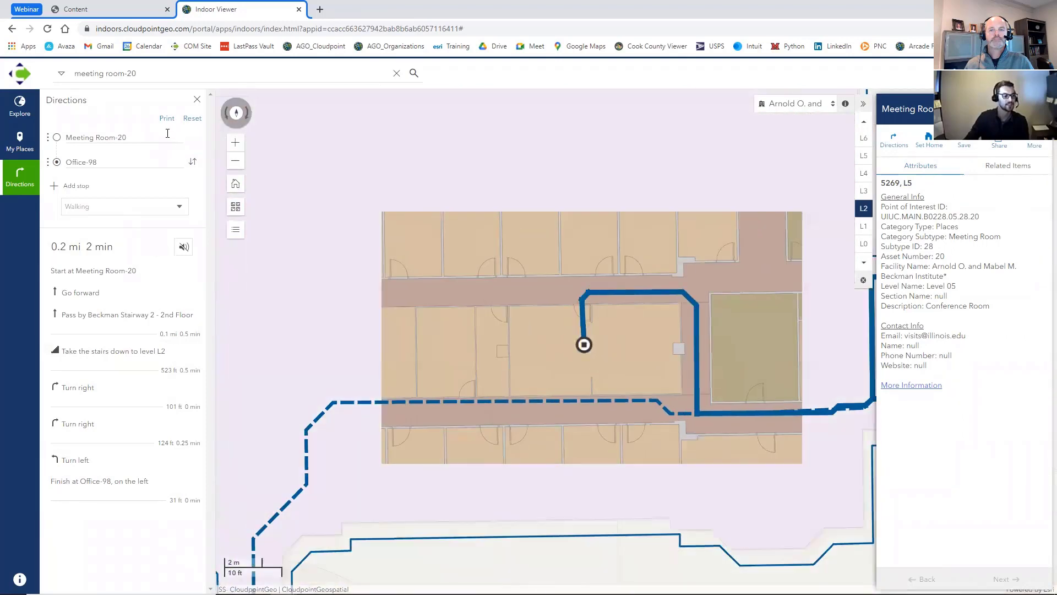
scroll(579, 259, down, 5)
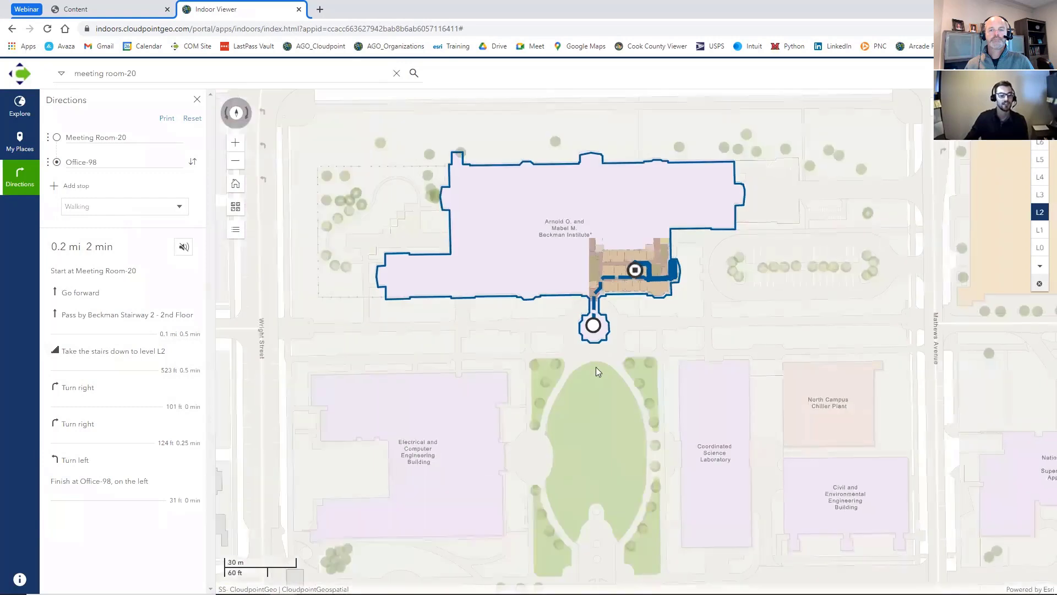
drag(596, 368, 596, 301)
drag(577, 217, 596, 270)
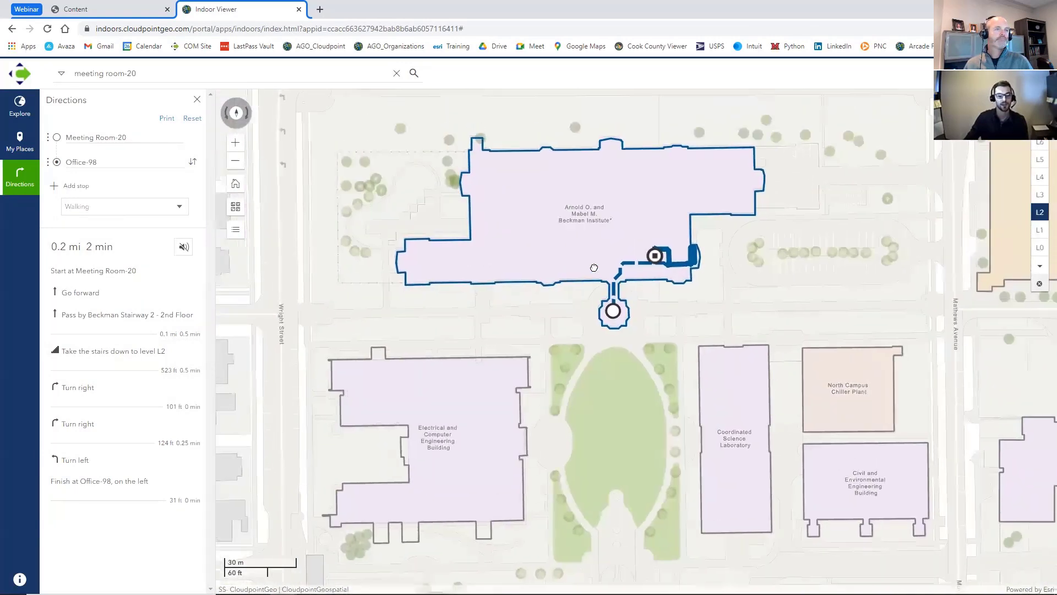